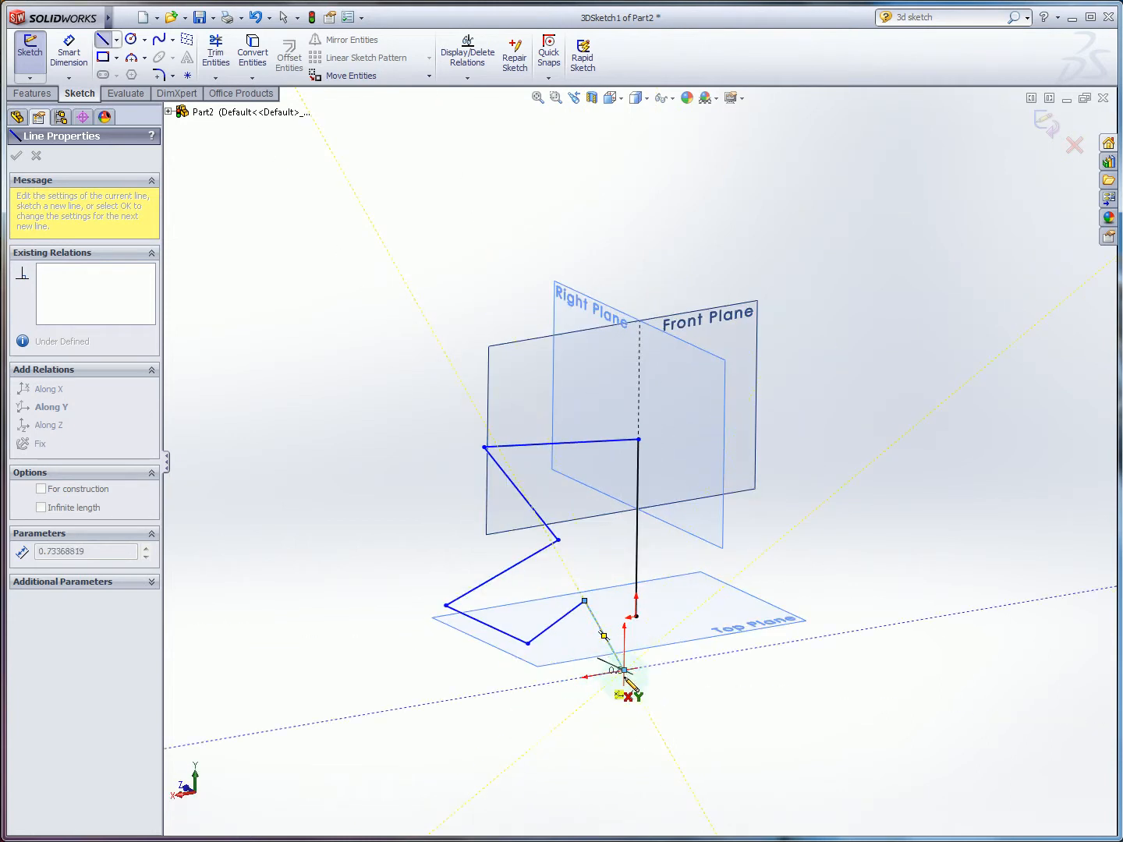
pyautogui.press('a')
pyautogui.moveTo(634, 667)
pyautogui.mouseDown(button='middle')
pyautogui.moveTo(647, 672)
pyautogui.moveTo(616, 677)
pyautogui.mouseUp(button='middle')
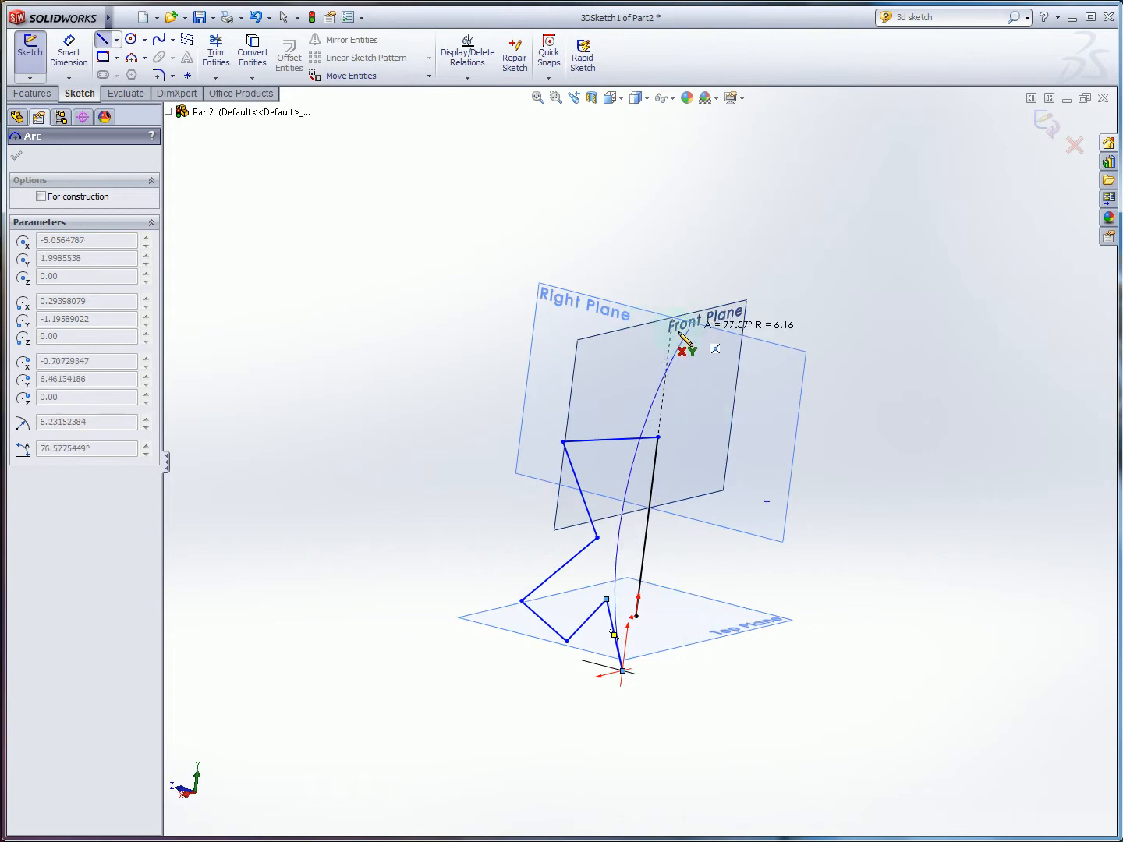
pyautogui.press('Escape')
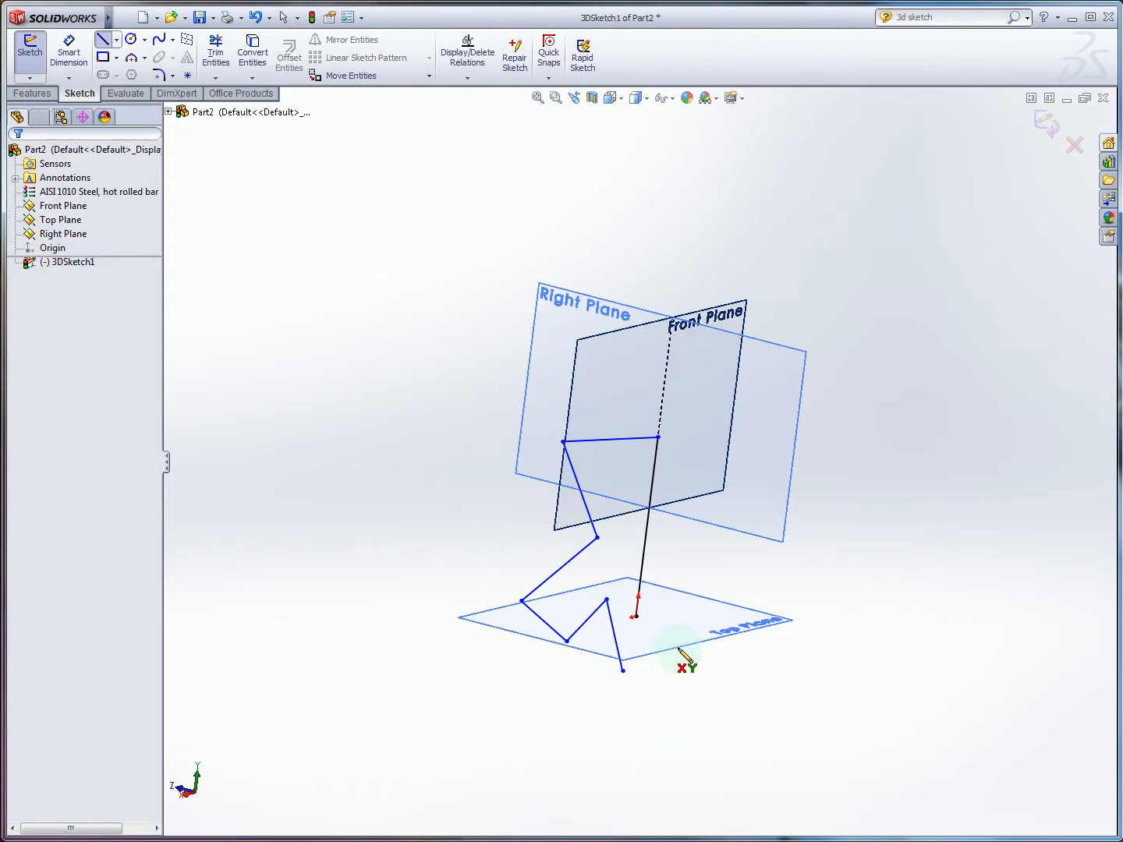
pyautogui.moveTo(664, 464); pyautogui.dragTo(664, 555, button='middle')
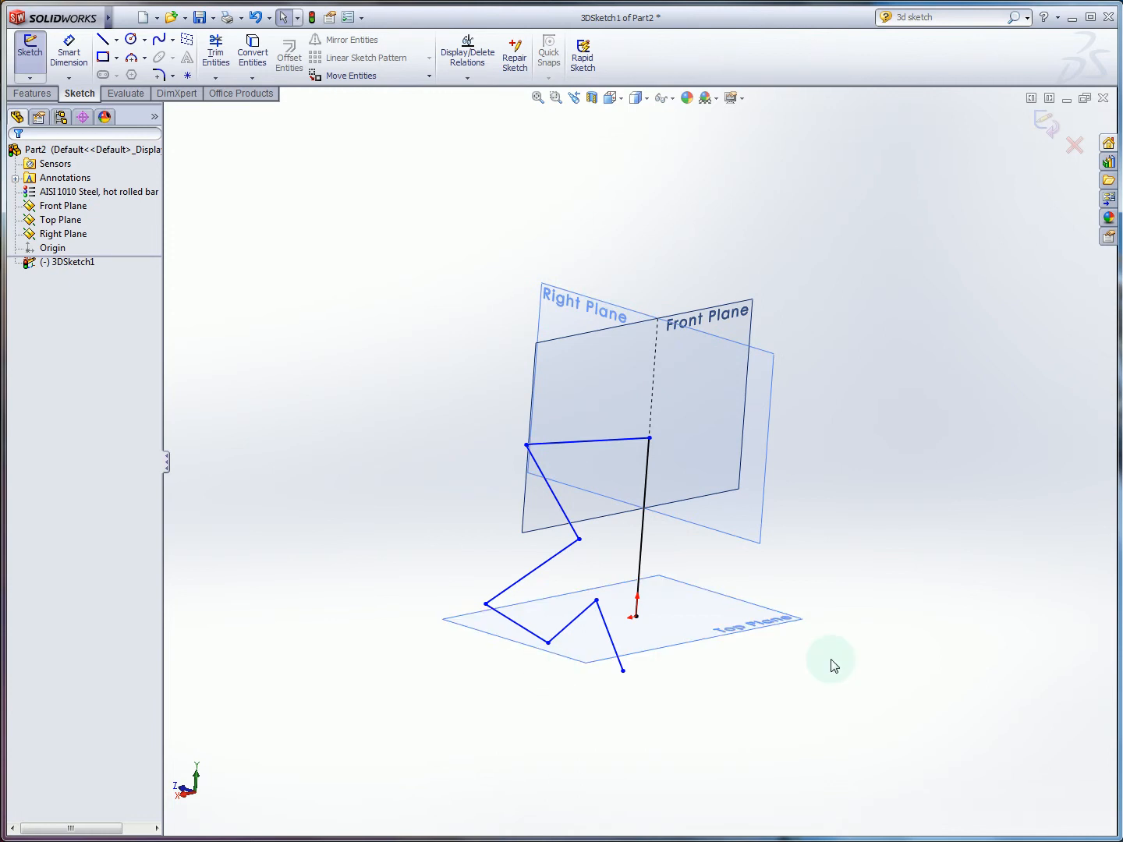
pyautogui.moveTo(677, 551); pyautogui.dragTo(654, 552, button='middle')
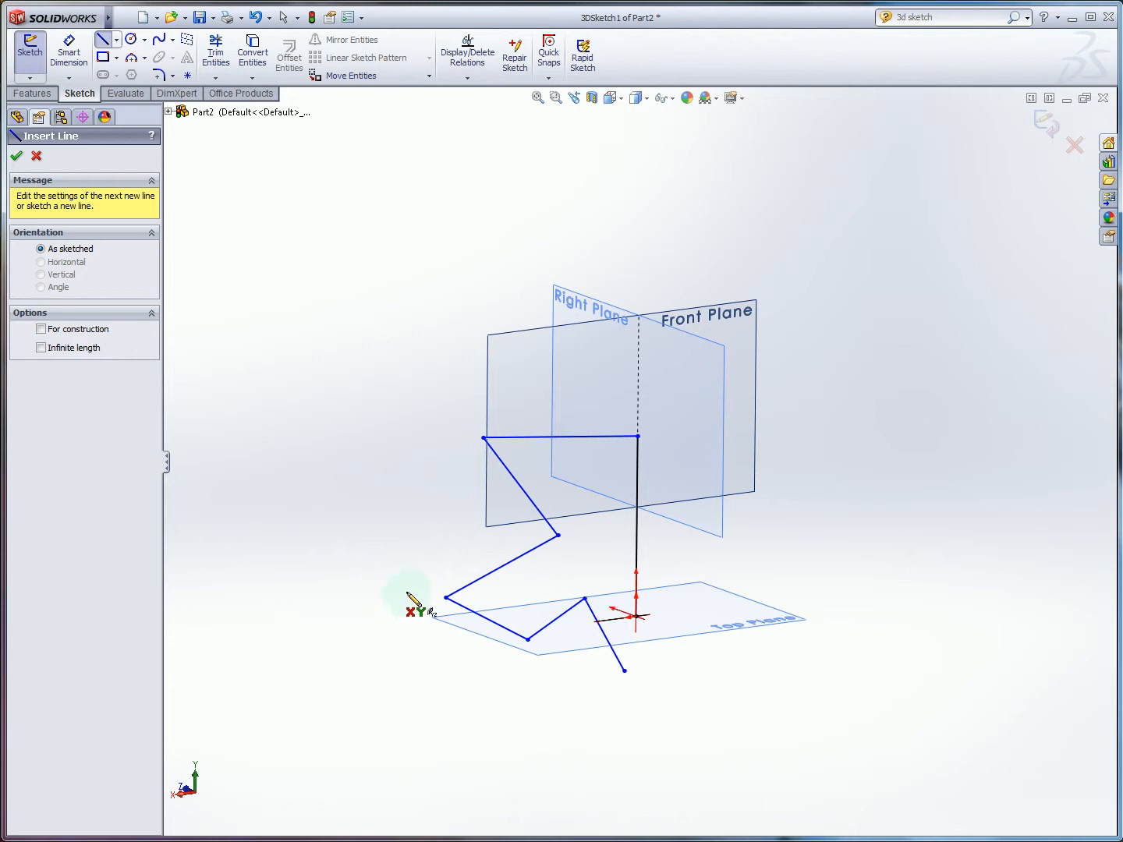
pyautogui.click(446, 599)
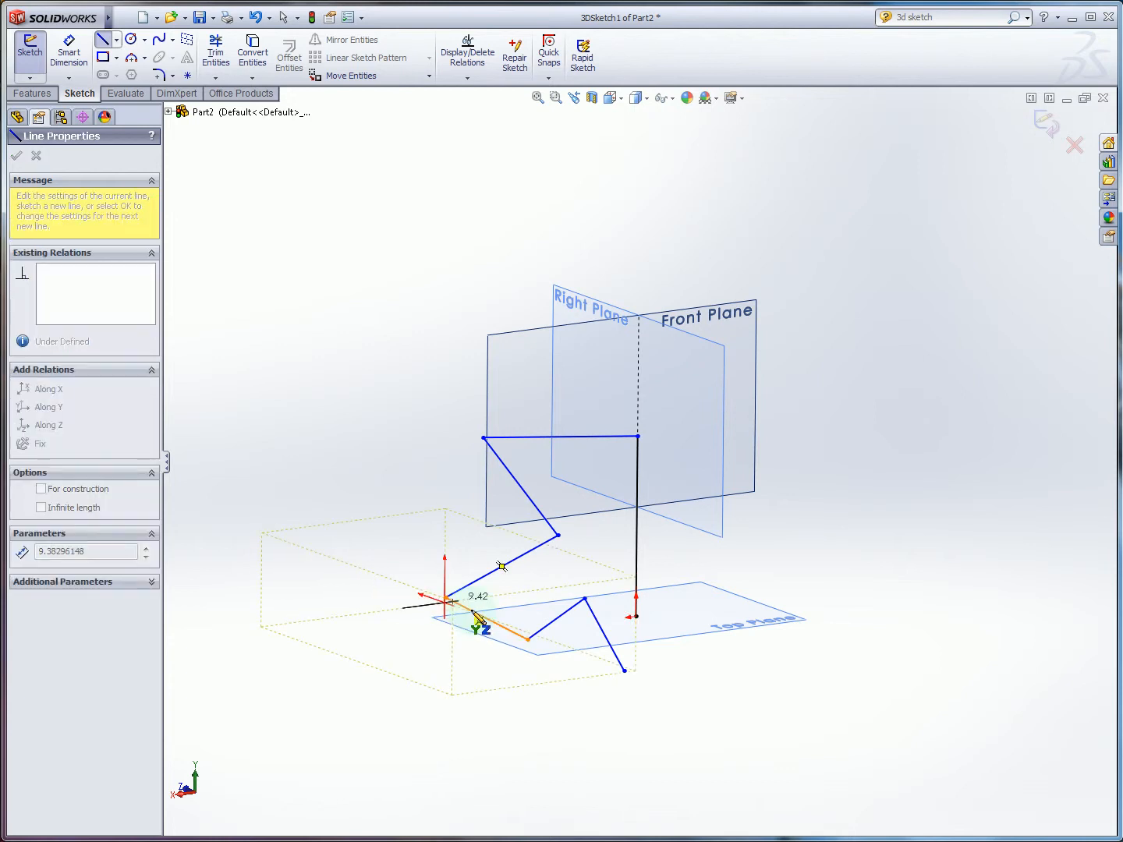
pyautogui.moveTo(495, 656)
pyautogui.mouseDown(button='middle')
pyautogui.moveTo(564, 656)
pyautogui.moveTo(484, 656)
pyautogui.mouseUp(button='middle')
pyautogui.press('Escape')
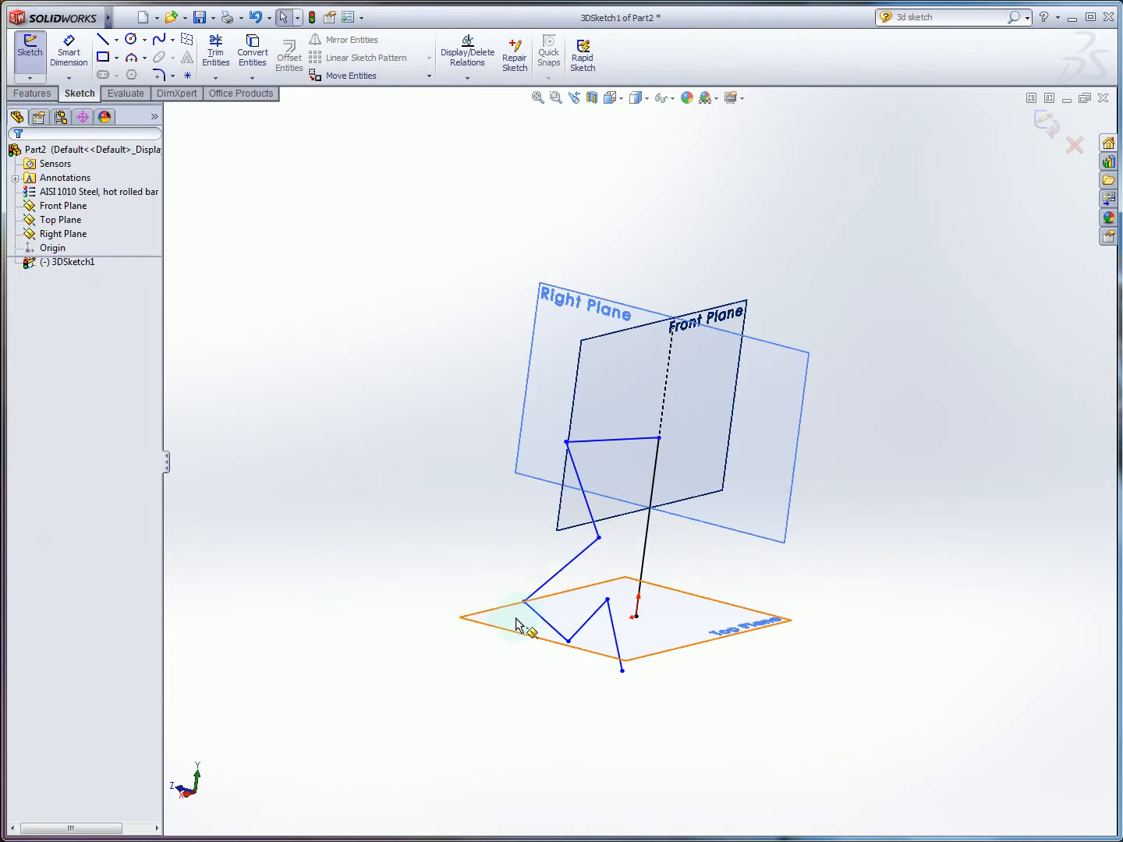
# - Sketch a chain of six connected lines from the zigzag's vertex beside the Top Plane, in the YZ and XY planes
pyautogui.press('l')
pyautogui.click(524, 602)
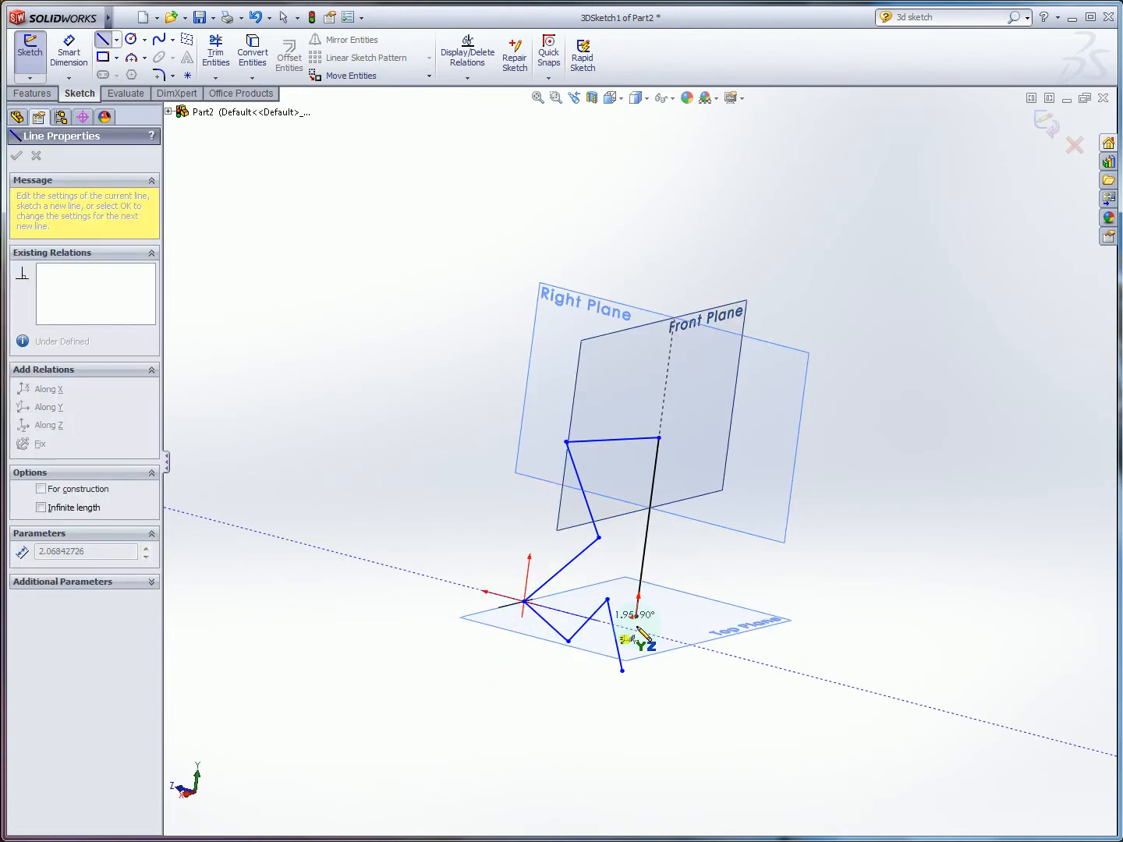
pyautogui.moveTo(690, 651)
pyautogui.mouseDown(button='middle')
pyautogui.moveTo(418, 663)
pyautogui.moveTo(402, 710)
pyautogui.moveTo(631, 687)
pyautogui.moveTo(585, 684)
pyautogui.moveTo(757, 636)
pyautogui.mouseUp(button='middle')
pyautogui.click(736, 683)
pyautogui.click(747, 578)
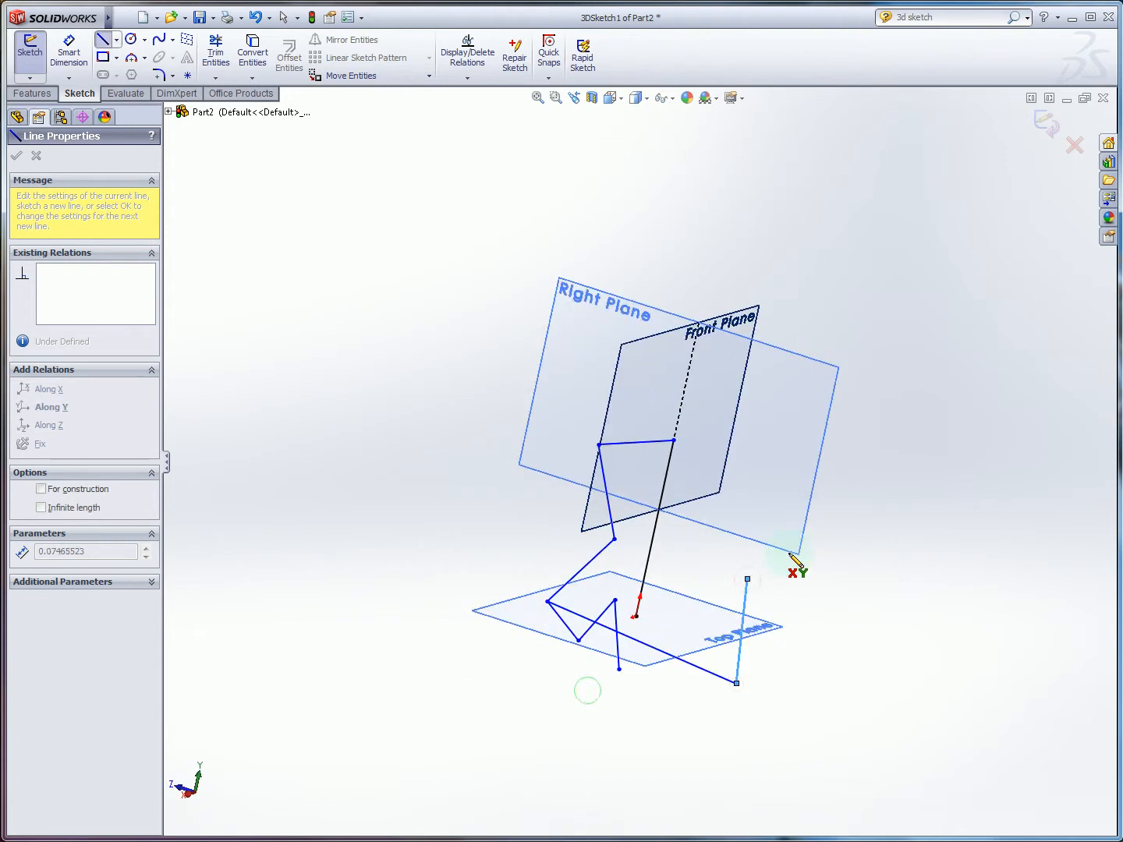
pyautogui.click(836, 555)
pyautogui.click(933, 623)
pyautogui.click(820, 738)
pyautogui.click(675, 748)
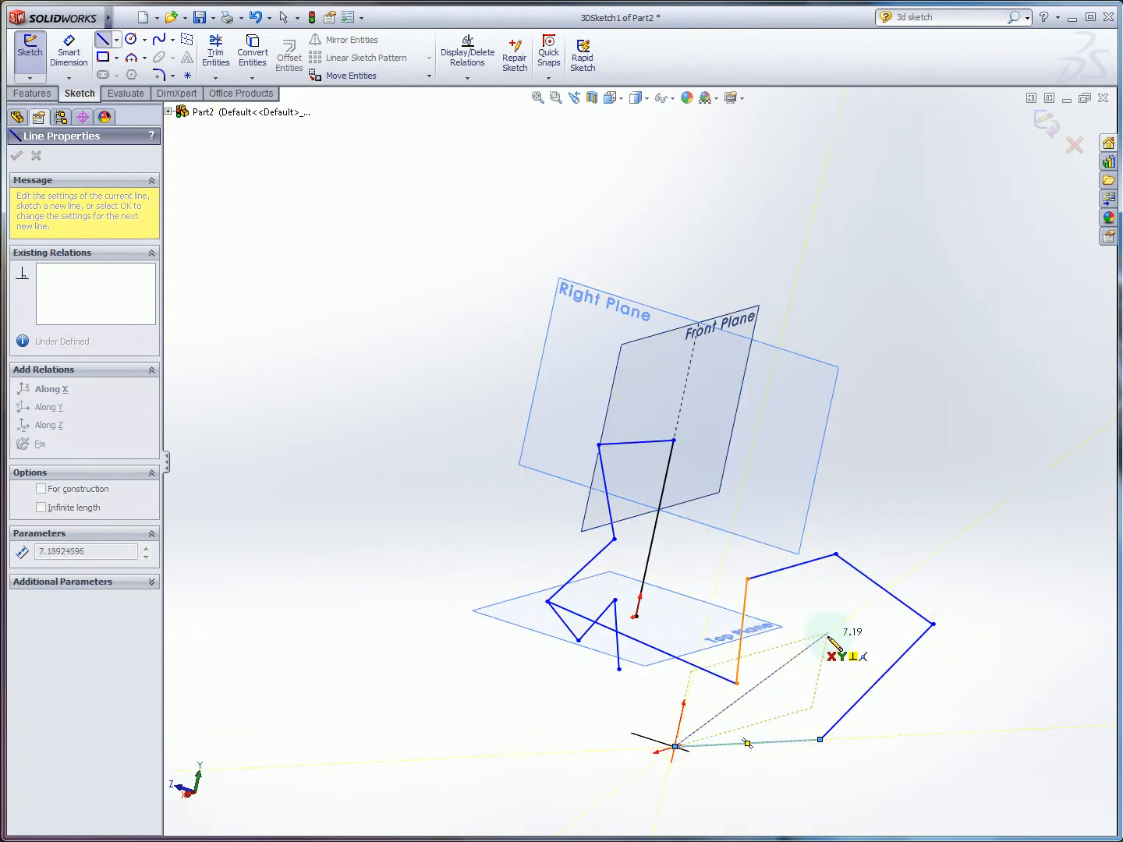
pyautogui.moveTo(853, 671); pyautogui.dragTo(760, 652, button='middle')
pyautogui.press('Escape')
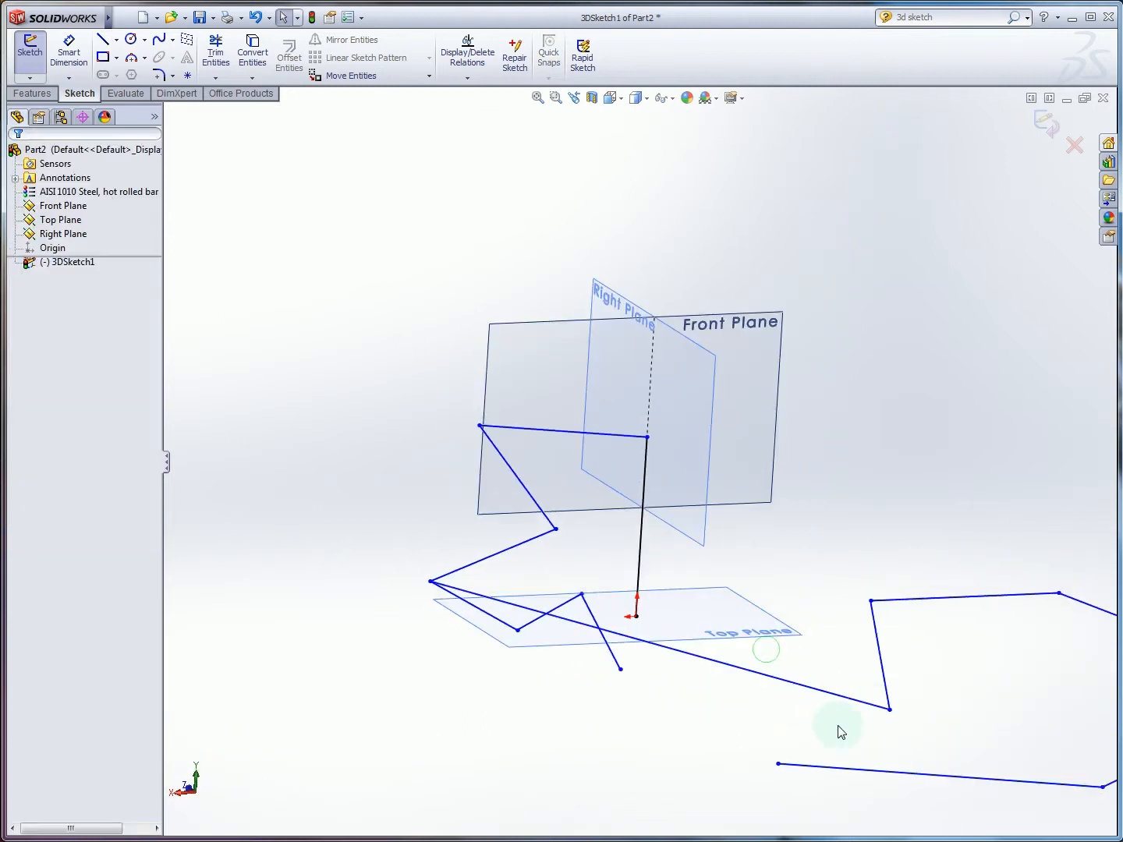
# - Undo the chain of lines just sketched from the zigzag's vertex
pyautogui.hotkey('ctrl', 'z')
pyautogui.hotkey('ctrl', 'z')
pyautogui.hotkey('ctrl', 'z')
pyautogui.hotkey('ctrl', 'z')
pyautogui.hotkey('ctrl', 'z')
pyautogui.hotkey('ctrl', 'z')
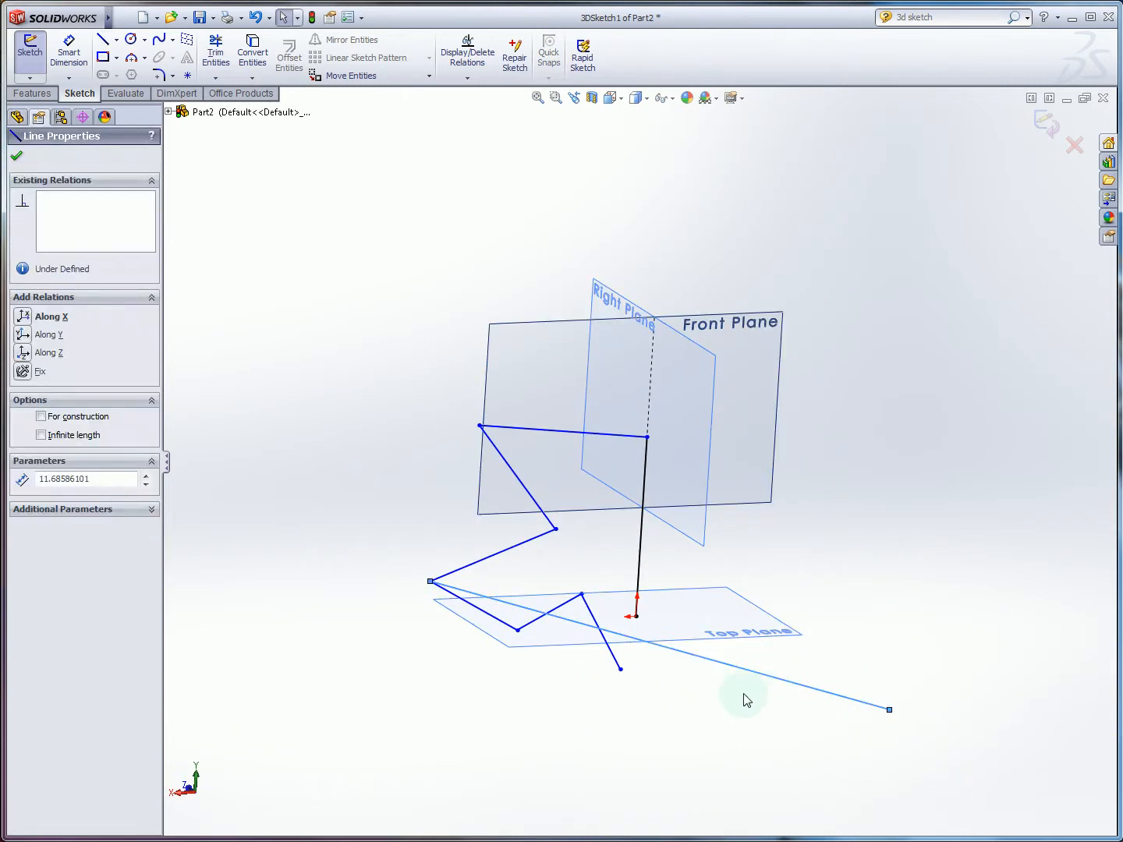
# - Sketch a new chain of lines in the YZ plane from the same zigzag vertex: backward, up, further back, down and forward
pyautogui.moveTo(587, 656); pyautogui.dragTo(625, 677, button='middle')
pyautogui.press('l')
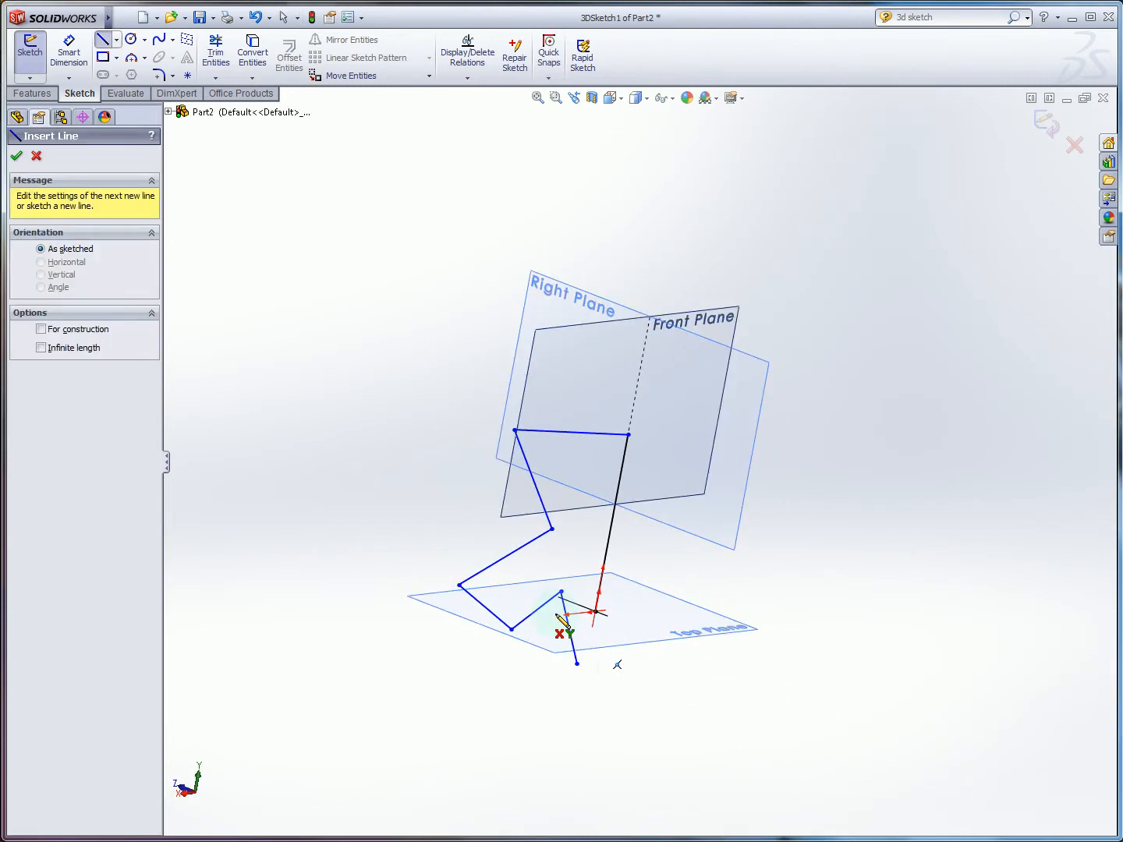
pyautogui.click(459, 585)
pyautogui.click(643, 657)
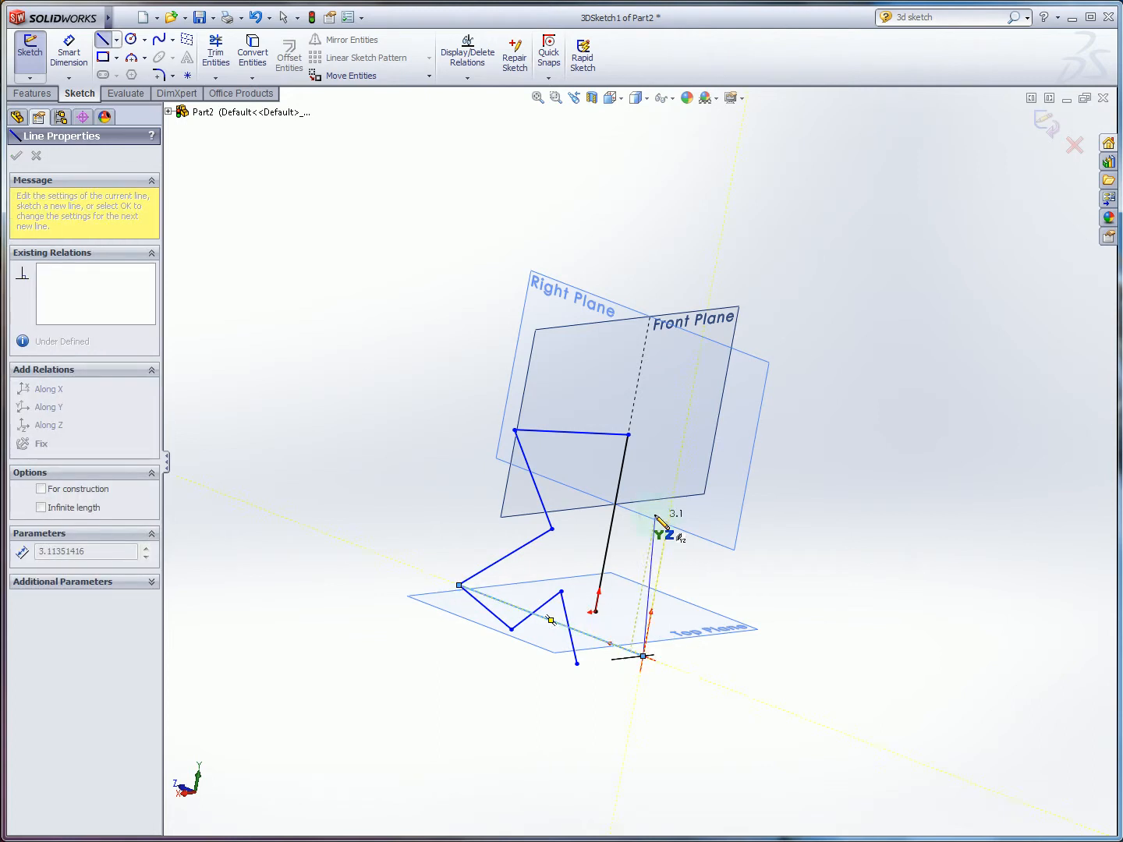
pyautogui.click(655, 515)
pyautogui.click(787, 542)
pyautogui.moveTo(771, 661); pyautogui.dragTo(763, 666)
pyautogui.click(562, 736)
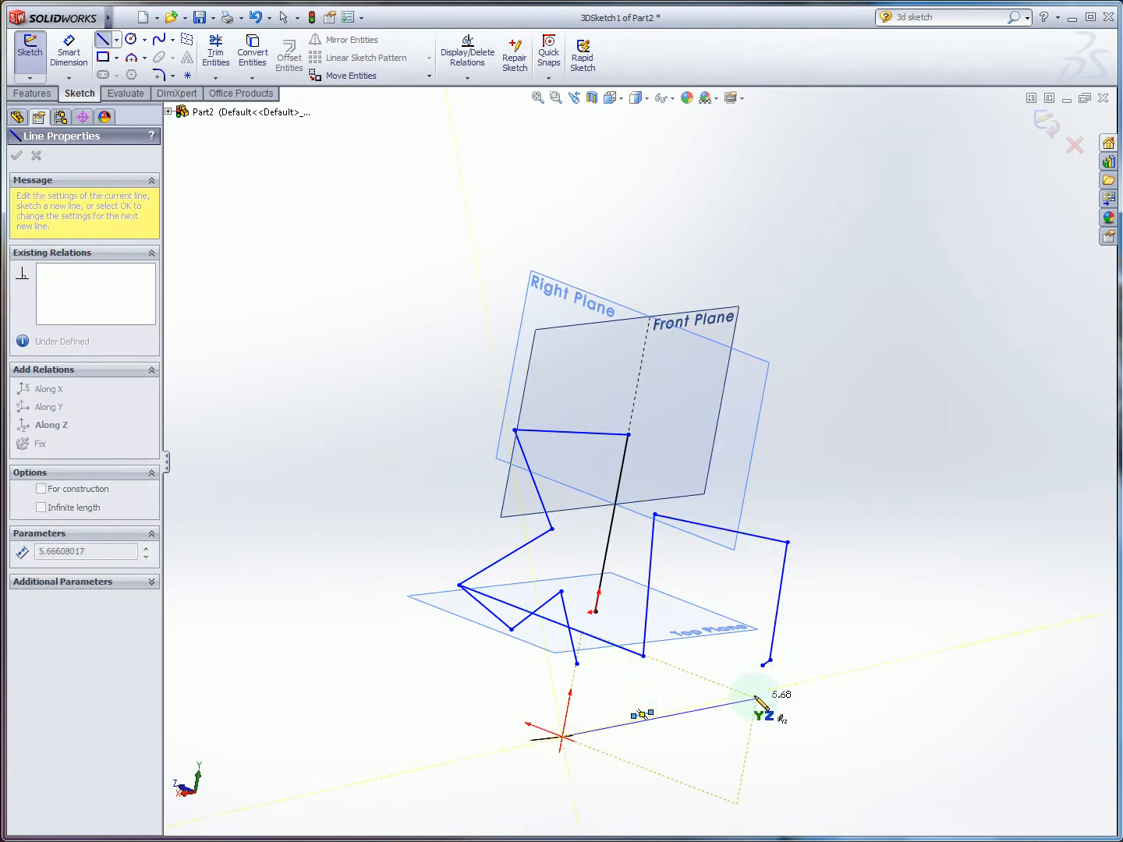
pyautogui.moveTo(748, 698); pyautogui.dragTo(686, 726, button='middle')
pyautogui.press('Escape')
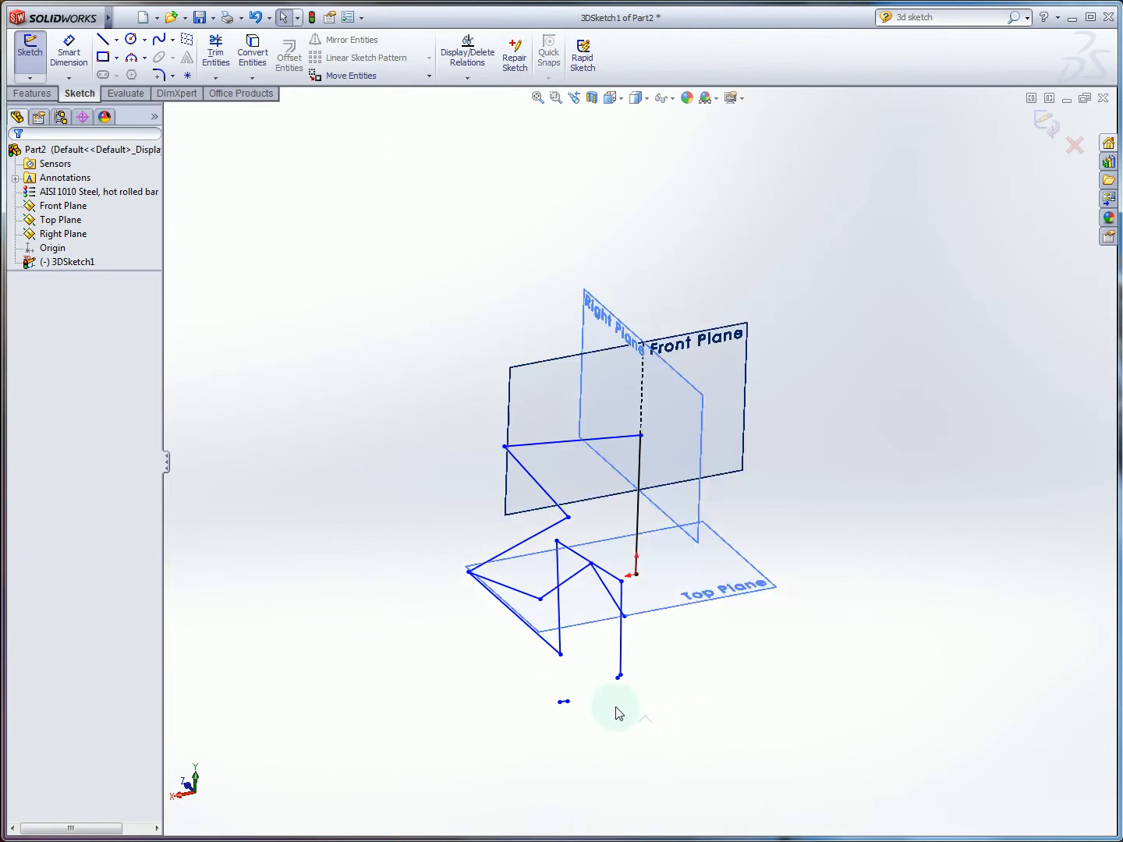
# - Delete all the lines in the 3D sketch
pyautogui.moveTo(617, 713)
pyautogui.mouseDown(button='middle')
pyautogui.moveTo(602, 697)
pyautogui.moveTo(574, 723)
pyautogui.moveTo(585, 699)
pyautogui.moveTo(631, 692)
pyautogui.mouseUp(button='middle')
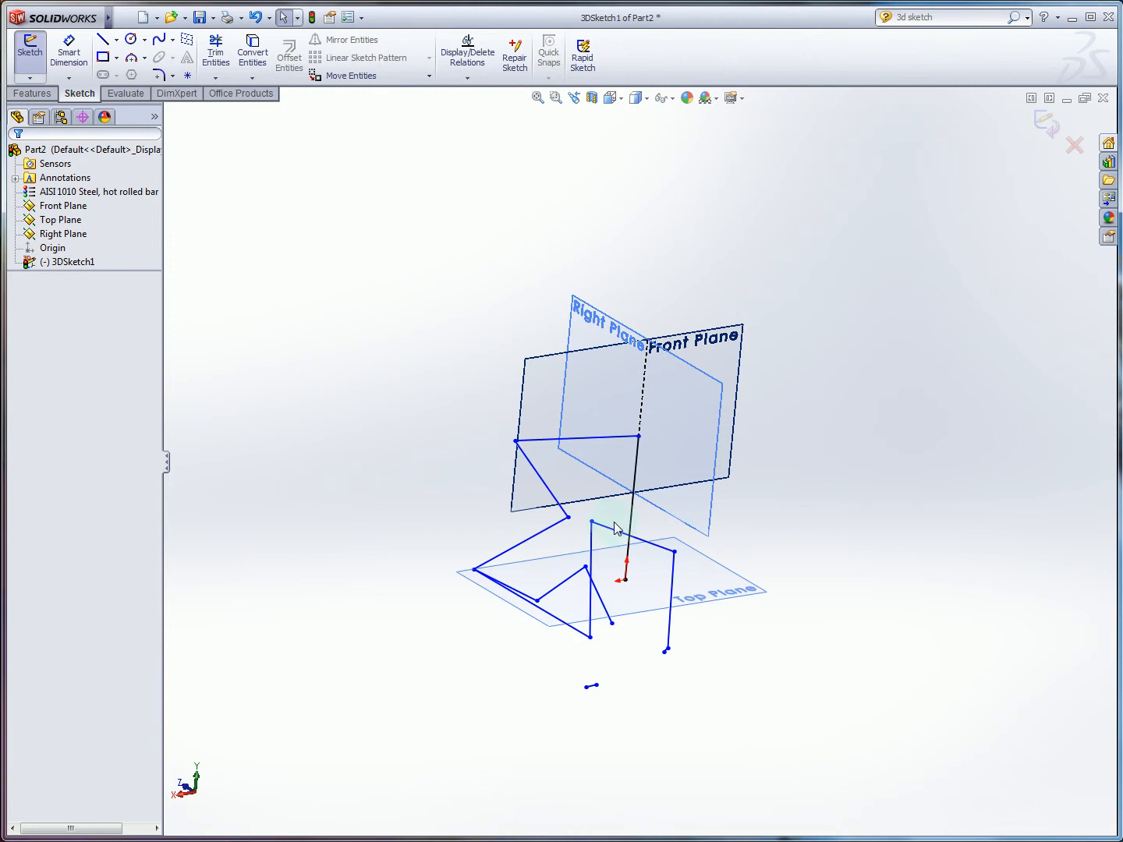
pyautogui.moveTo(410, 727)
pyautogui.mouseDown(button='middle')
pyautogui.moveTo(515, 677)
pyautogui.moveTo(457, 664)
pyautogui.moveTo(691, 671)
pyautogui.moveTo(763, 694)
pyautogui.moveTo(754, 787)
pyautogui.moveTo(768, 740)
pyautogui.moveTo(588, 652)
pyautogui.moveTo(500, 656)
pyautogui.moveTo(499, 670)
pyautogui.mouseUp(button='middle')
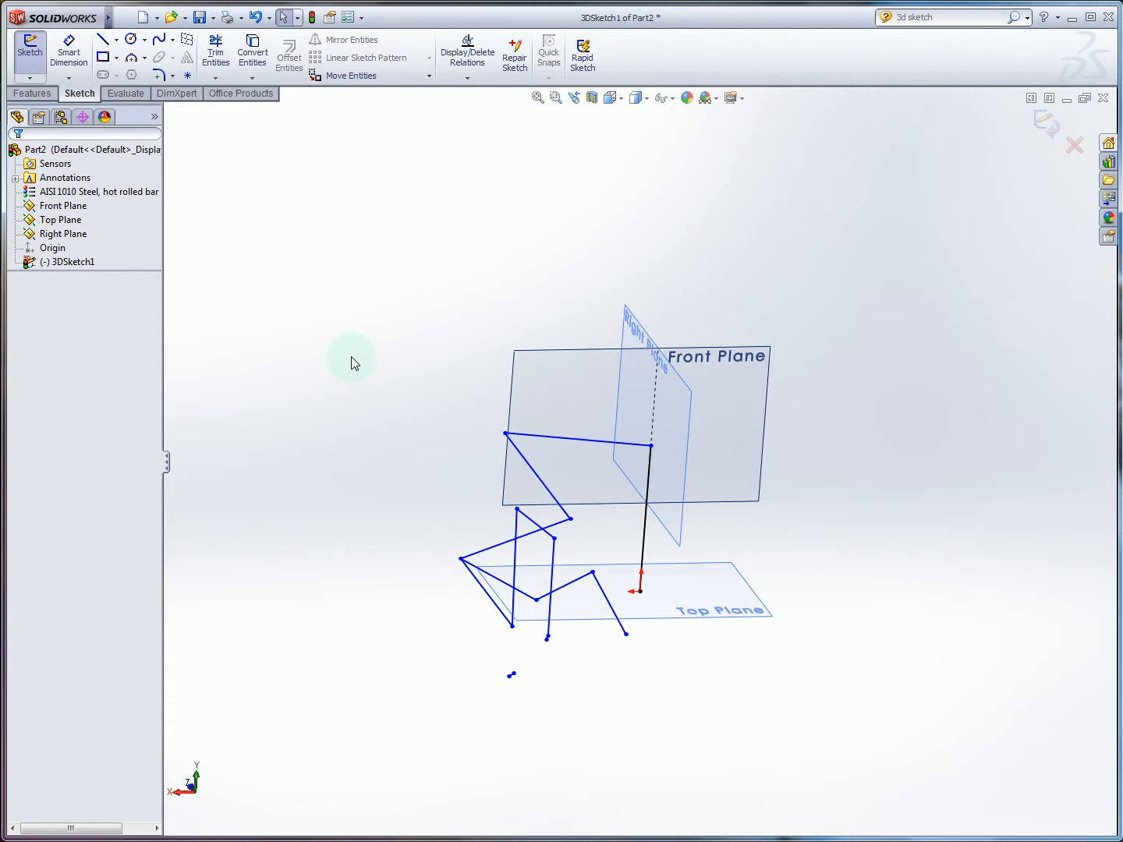
pyautogui.moveTo(320, 313); pyautogui.dragTo(810, 795)
pyautogui.press('Delete')
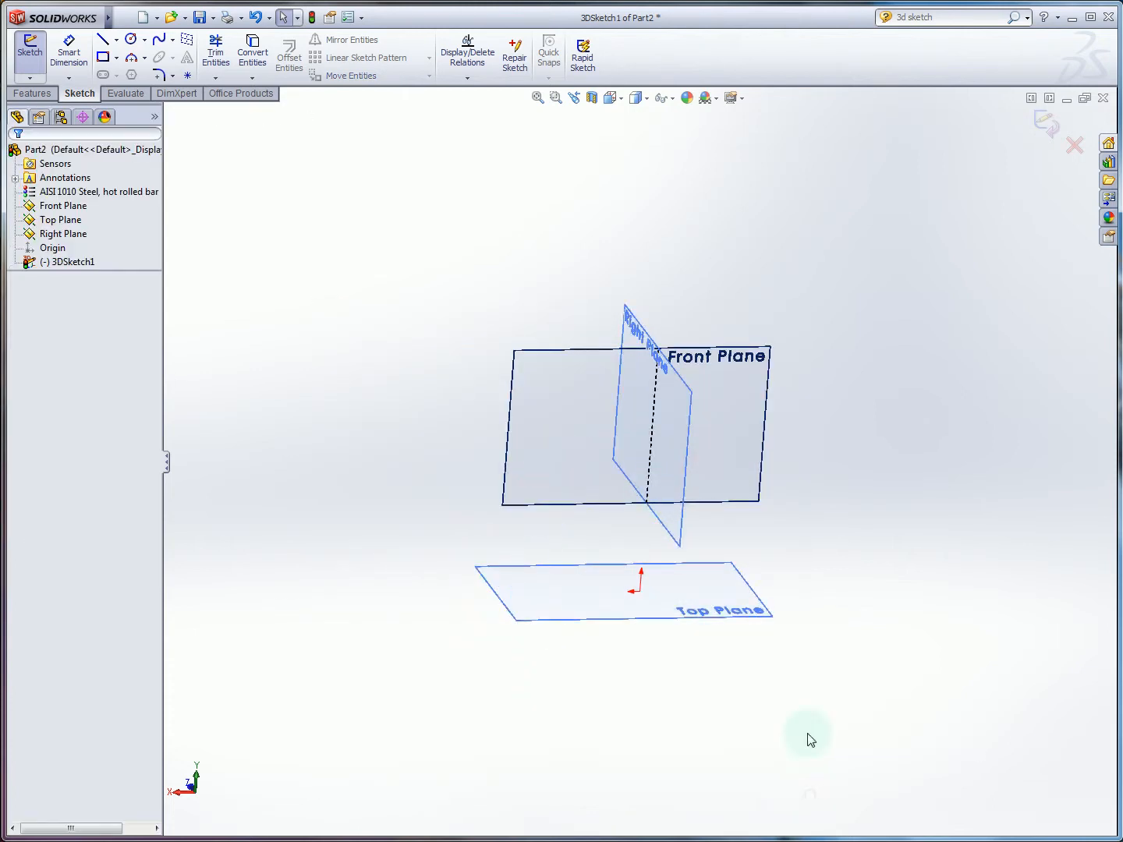
# - Sketch a line from the origin up along Y, and continue it about 7.5 along X in the XY plane
pyautogui.click(101, 38)
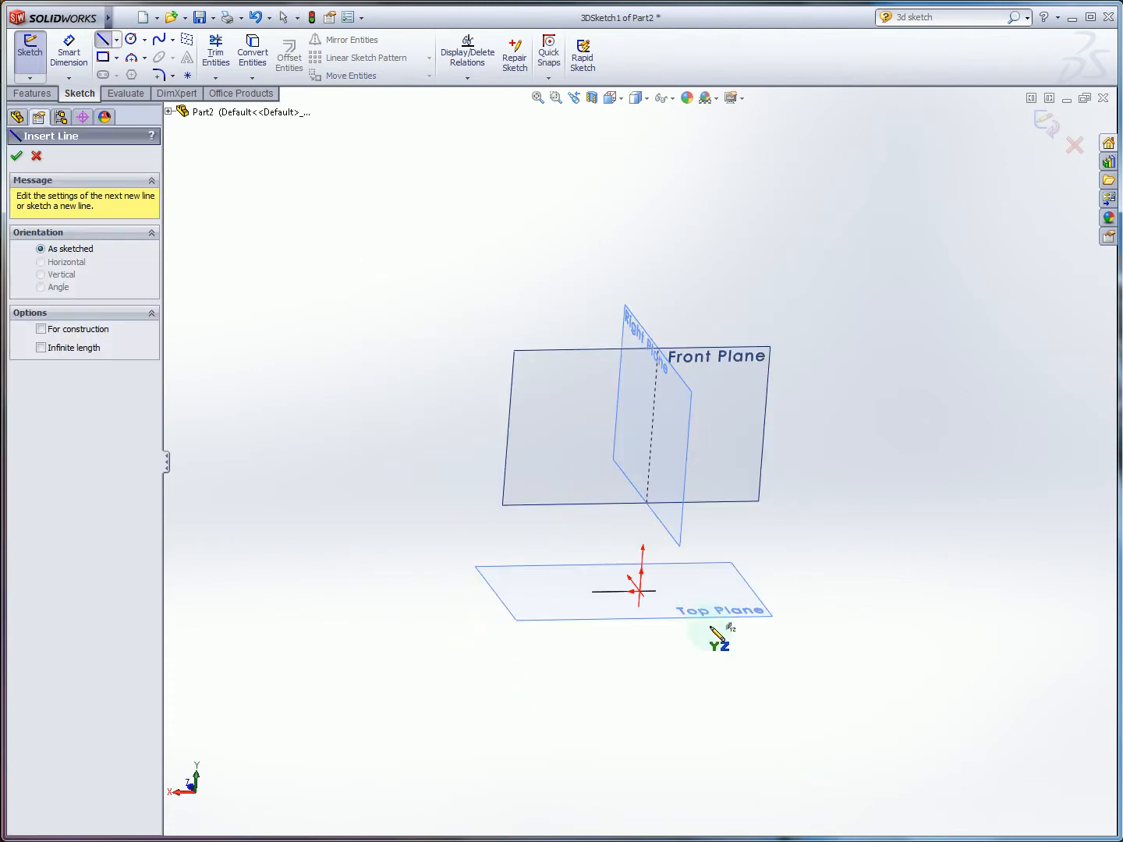
pyautogui.scroll(1, 699, 615)
pyautogui.scroll(-1, 700, 613)
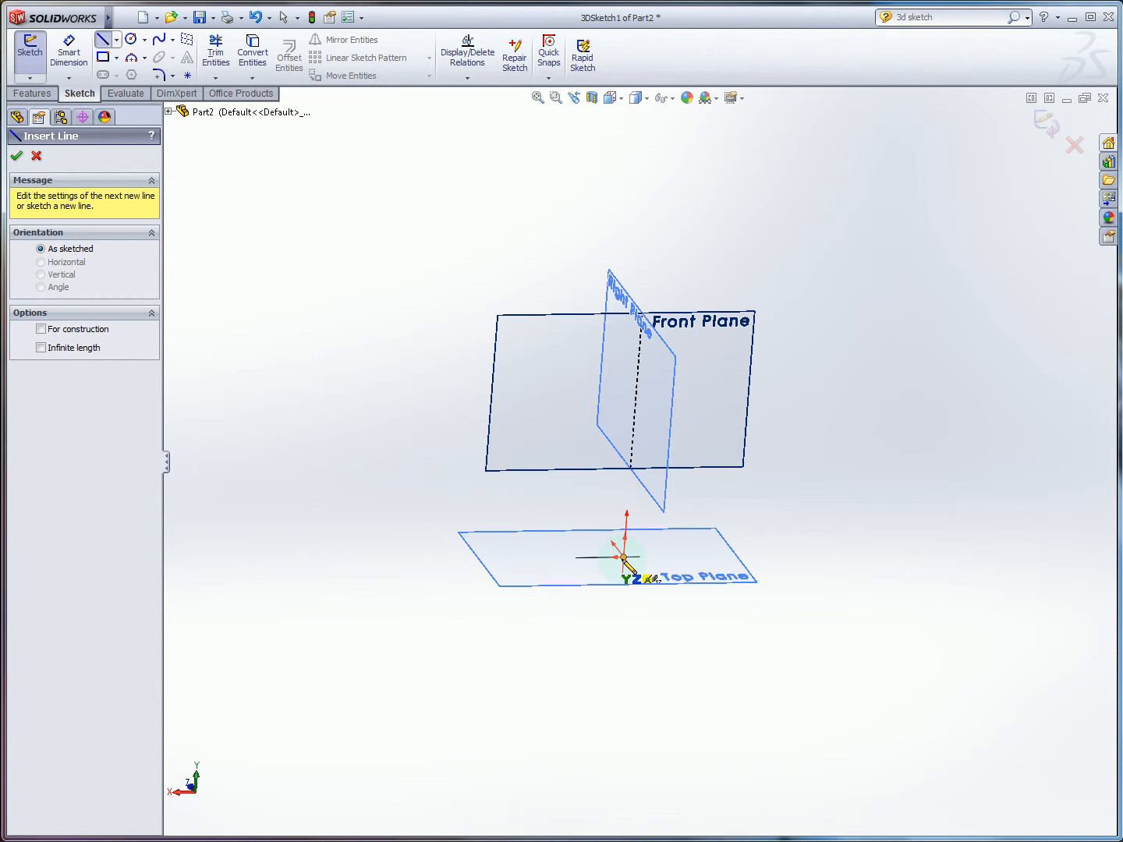
pyautogui.click(623, 557)
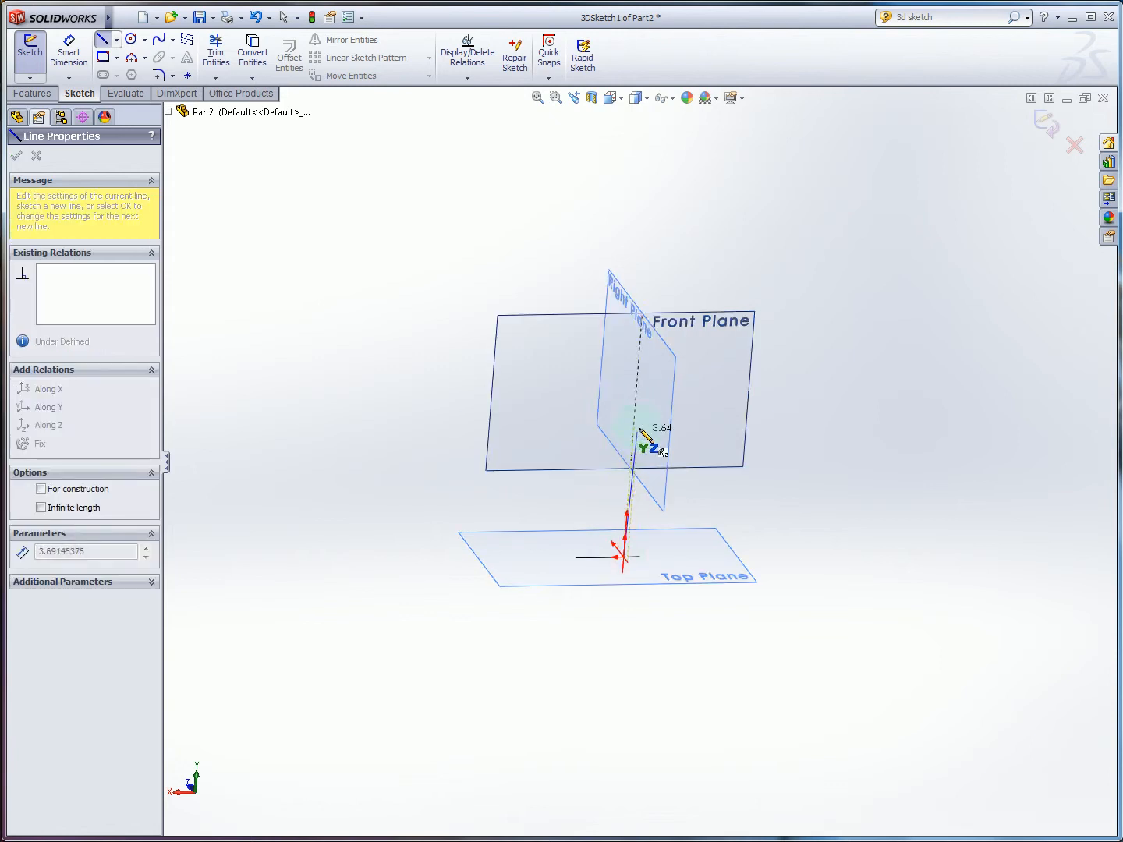
pyautogui.click(635, 420)
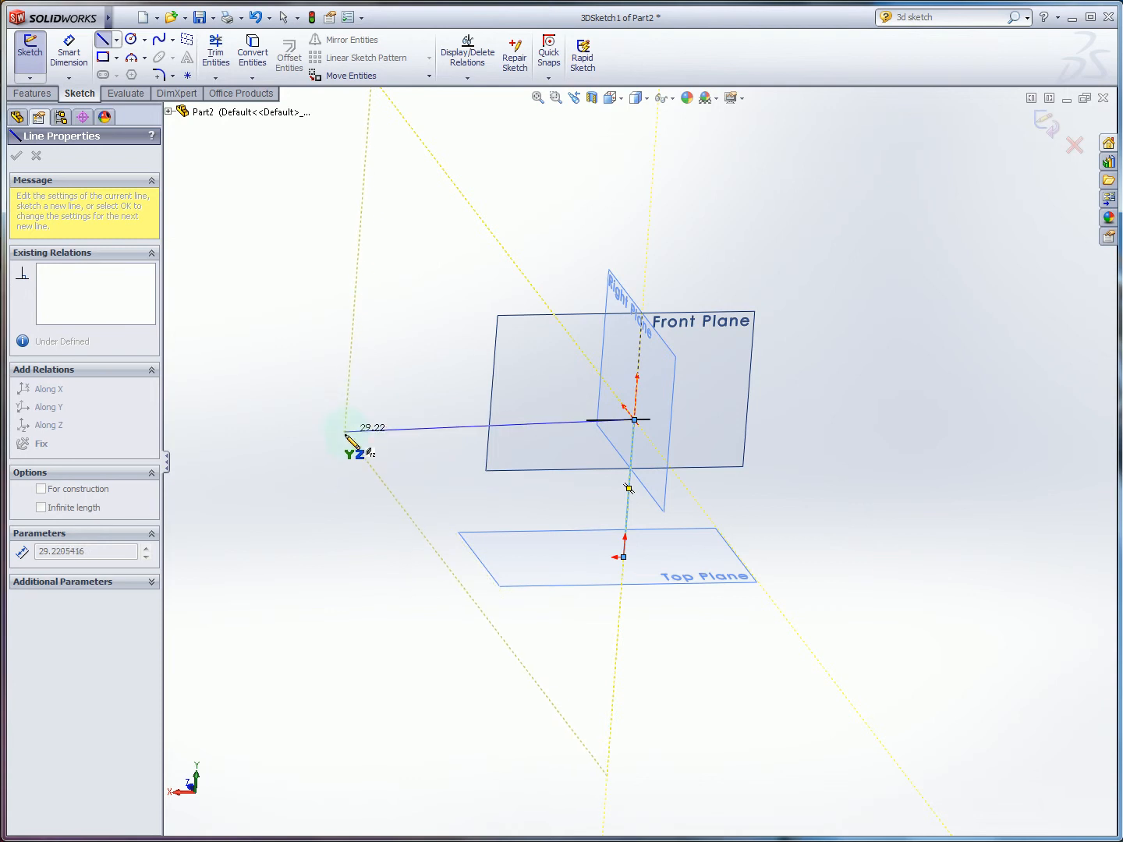
pyautogui.press('Tab')
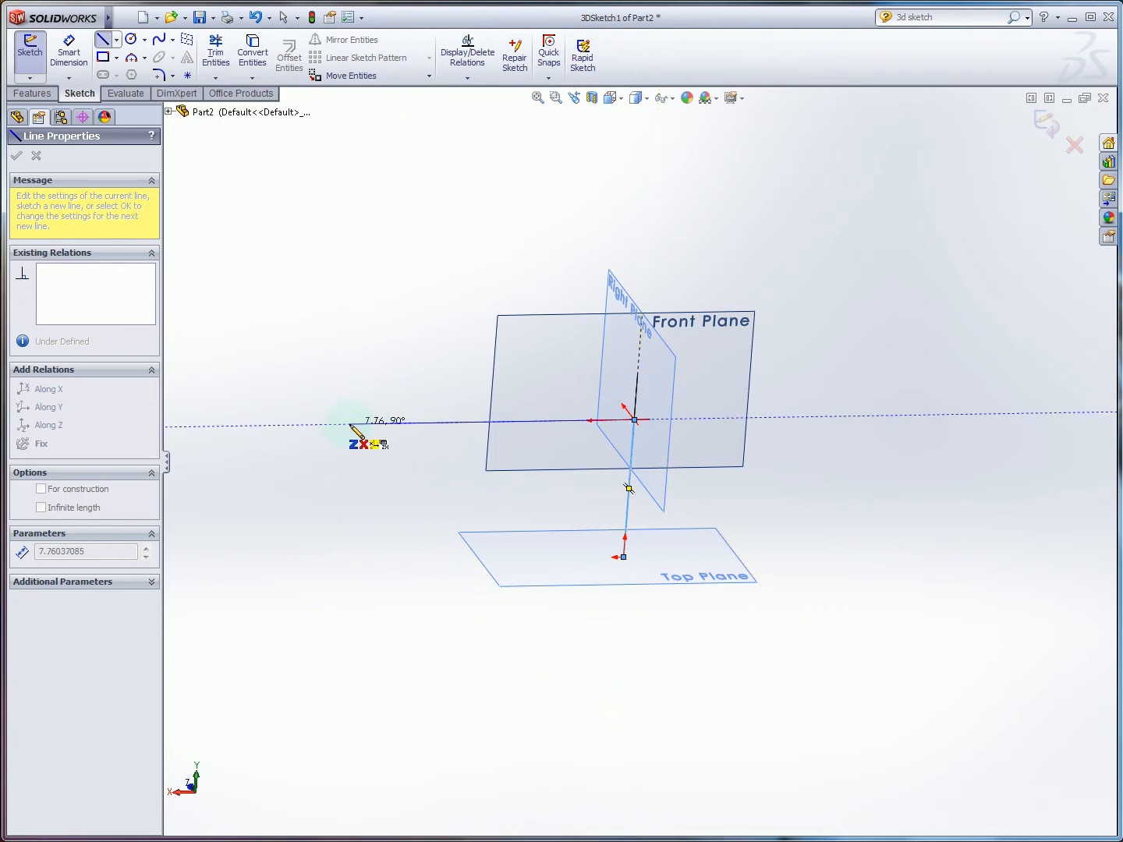
pyautogui.press('Tab')
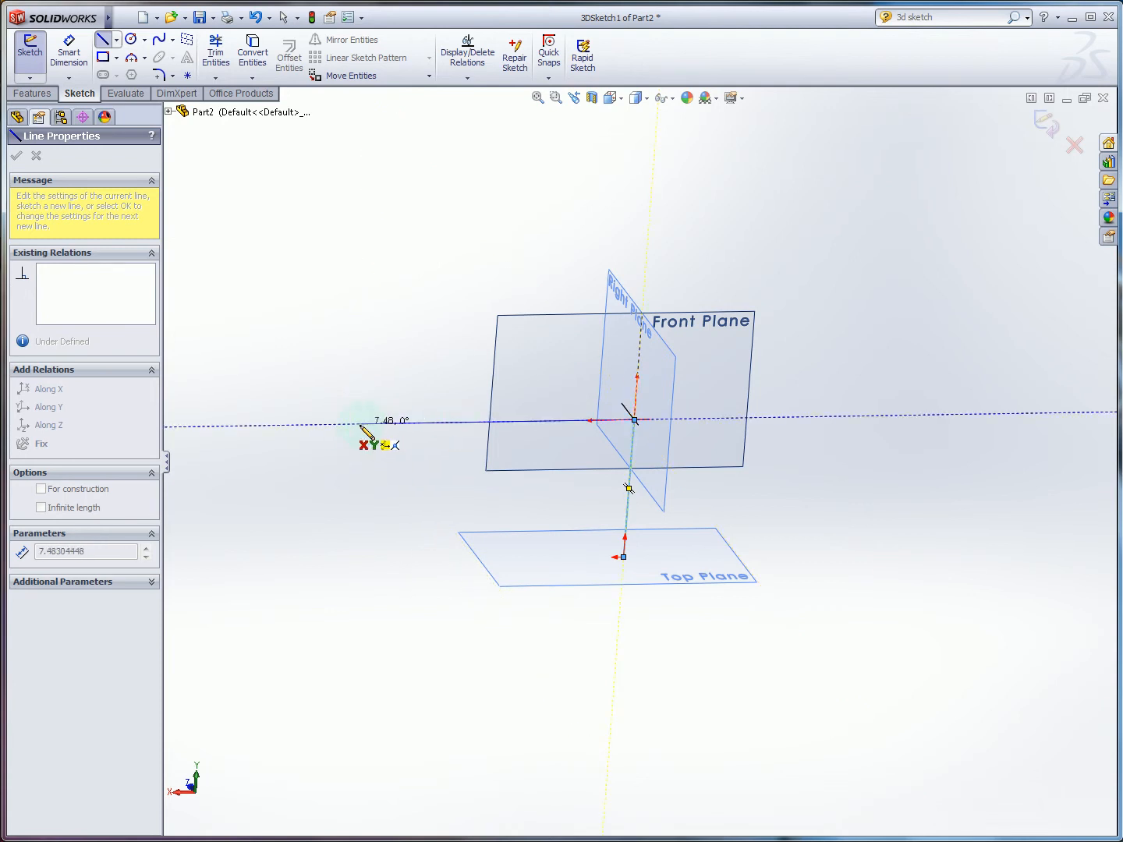
pyautogui.click(360, 425)
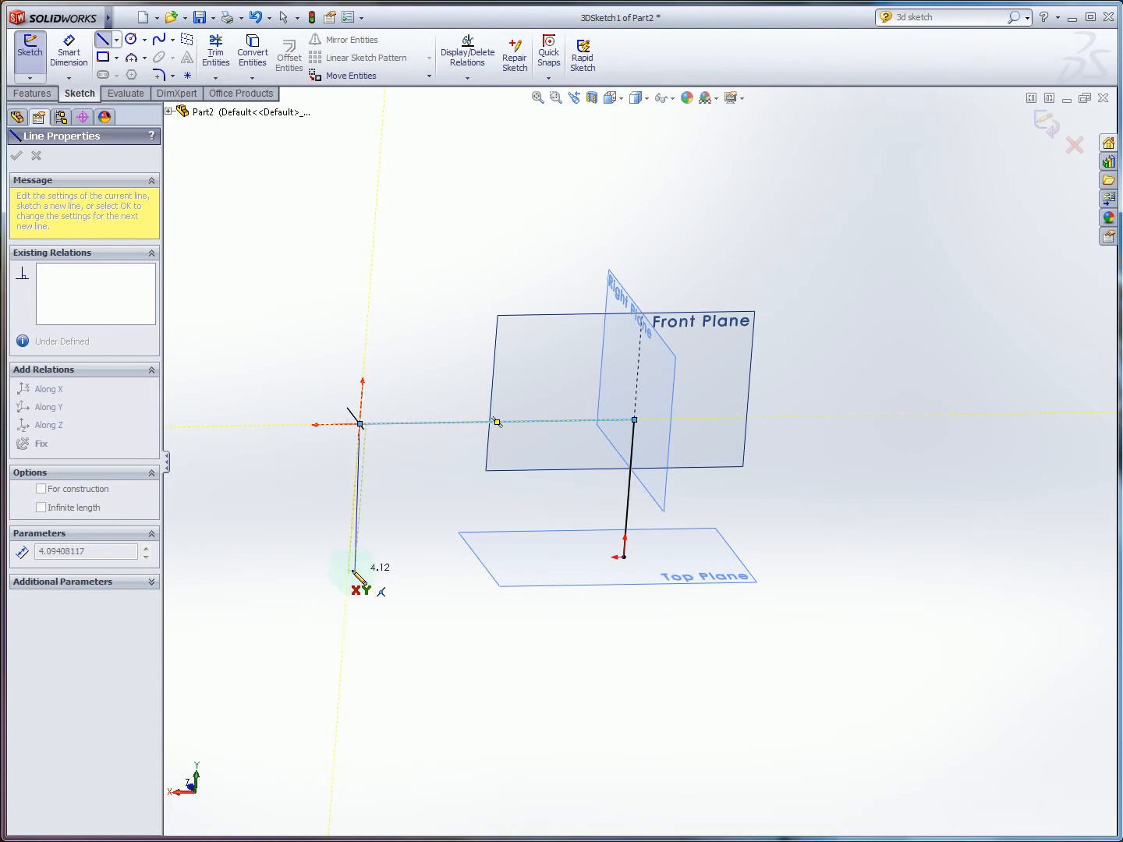
# - Continue the chain down along Y, about 4.4 along Z in the YZ plane, up along Y, and back along Z past the first corner
pyautogui.click(349, 565)
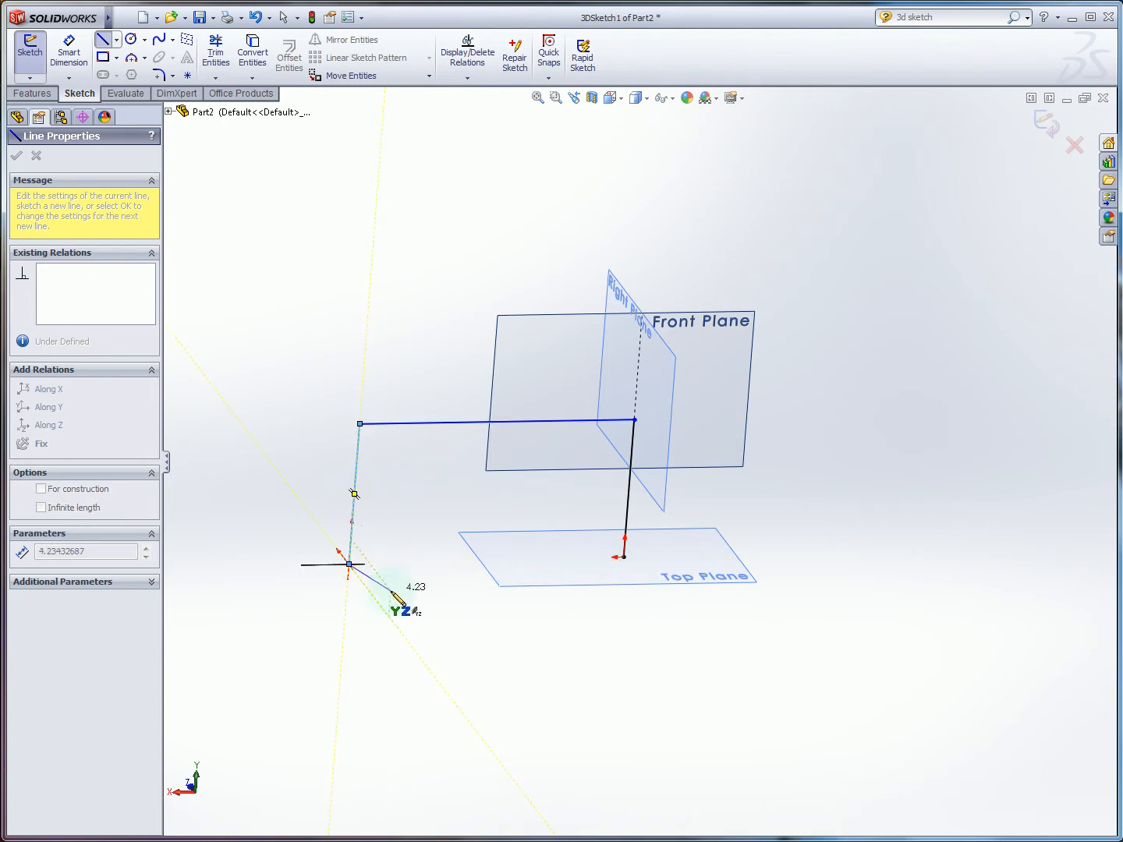
pyautogui.moveTo(394, 594); pyautogui.dragTo(530, 636, button='middle')
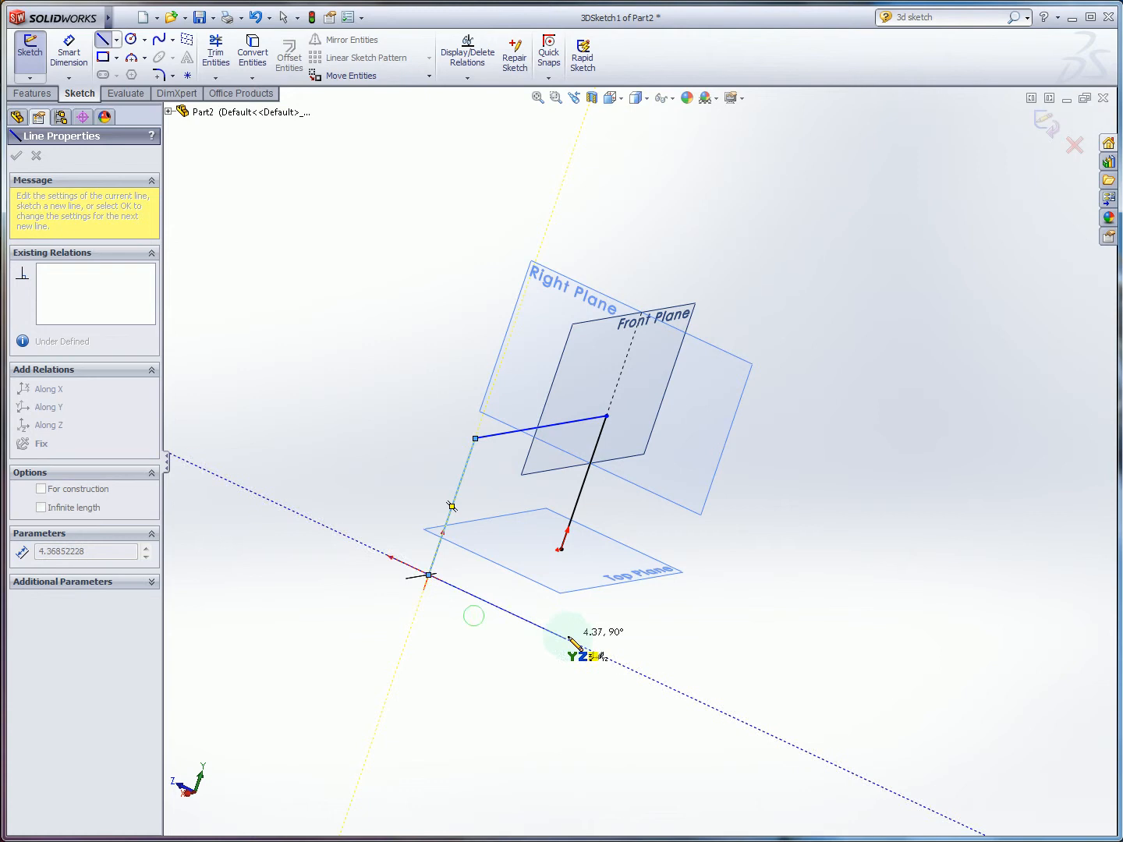
pyautogui.click(573, 643)
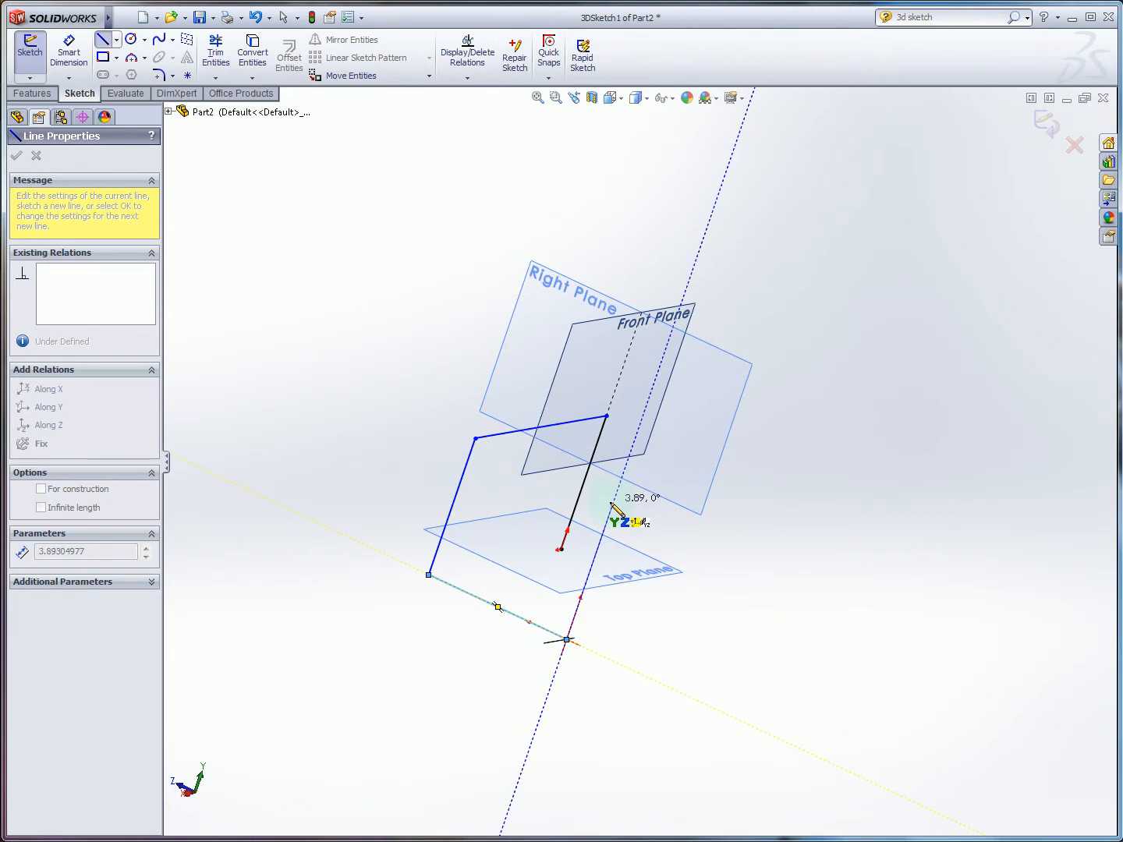
pyautogui.click(615, 497)
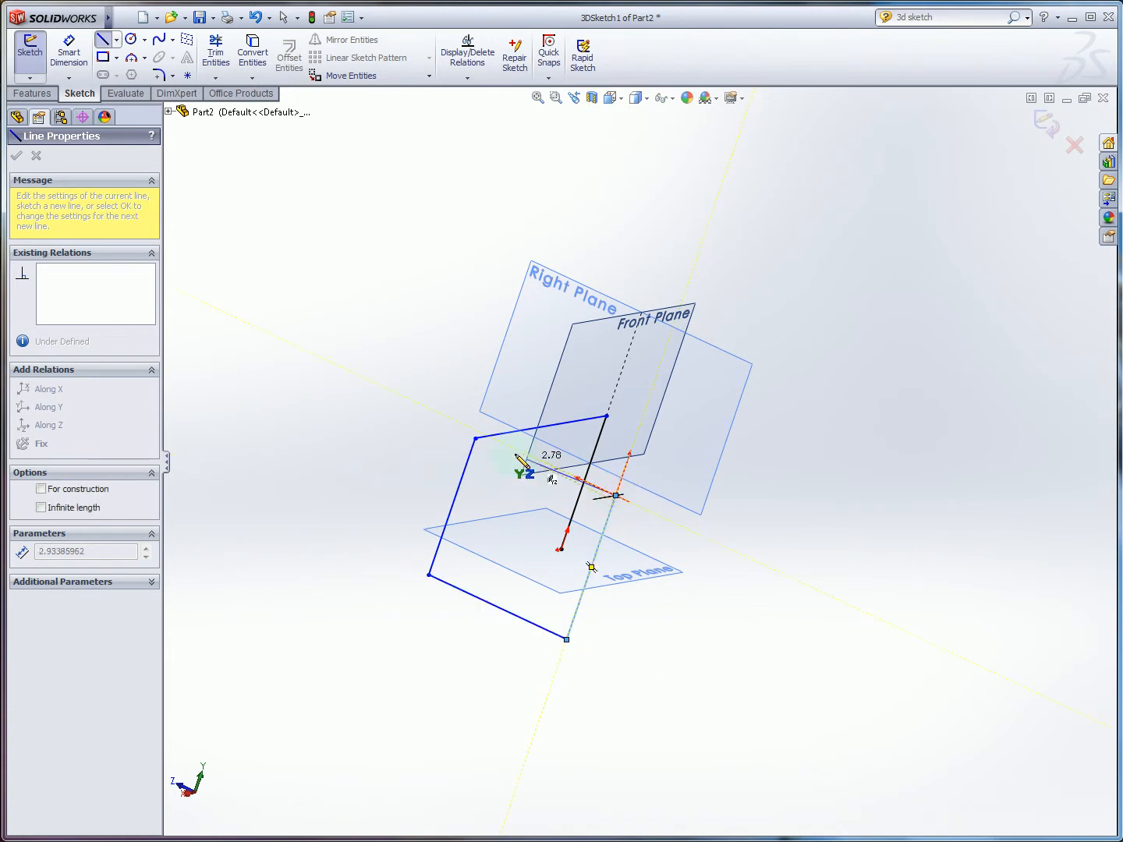
pyautogui.doubleClick(474, 428)
pyautogui.press('Escape')
pyautogui.moveTo(552, 443)
pyautogui.mouseDown(button='middle')
pyautogui.moveTo(591, 514)
pyautogui.moveTo(469, 476)
pyautogui.moveTo(620, 472)
pyautogui.moveTo(609, 501)
pyautogui.moveTo(615, 460)
pyautogui.mouseUp(button='middle')
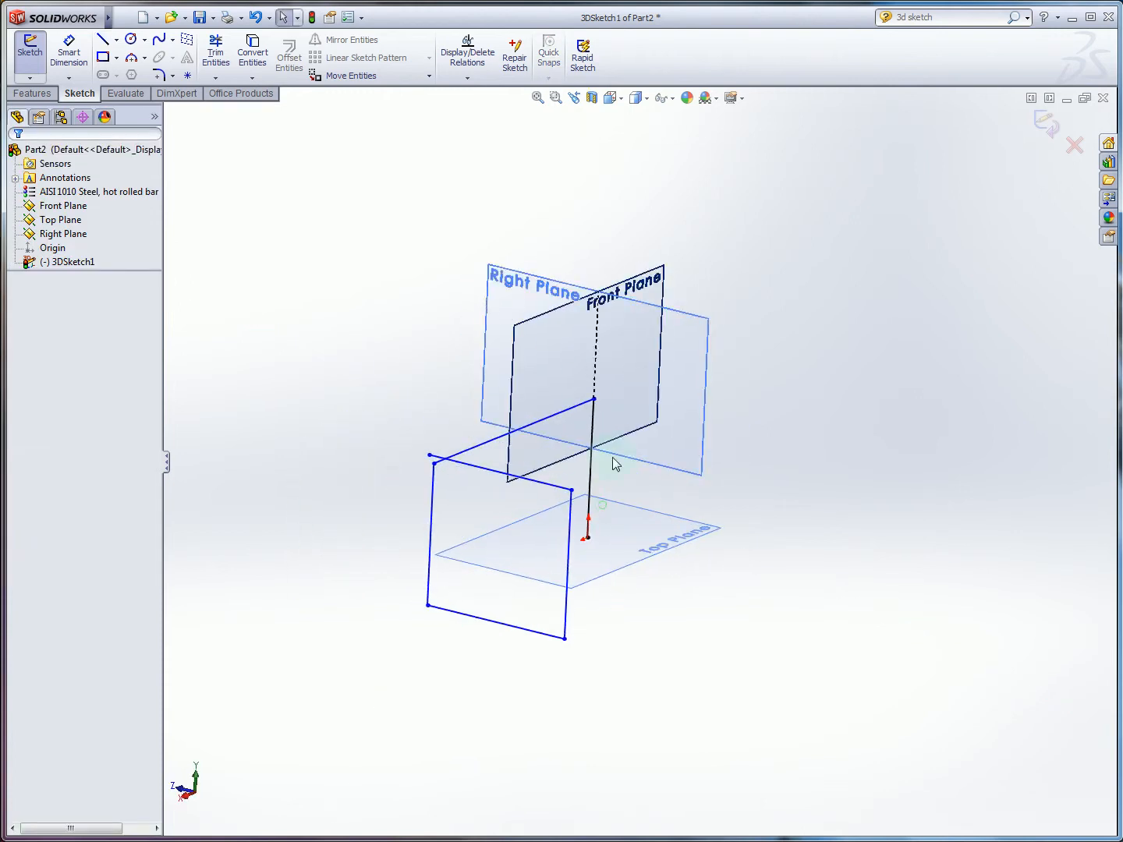
# - Sketch a diagonal line across the loop's lower front corner, joining the vertical line to the lower Z line
pyautogui.moveTo(573, 398); pyautogui.dragTo(607, 452, button='middle')
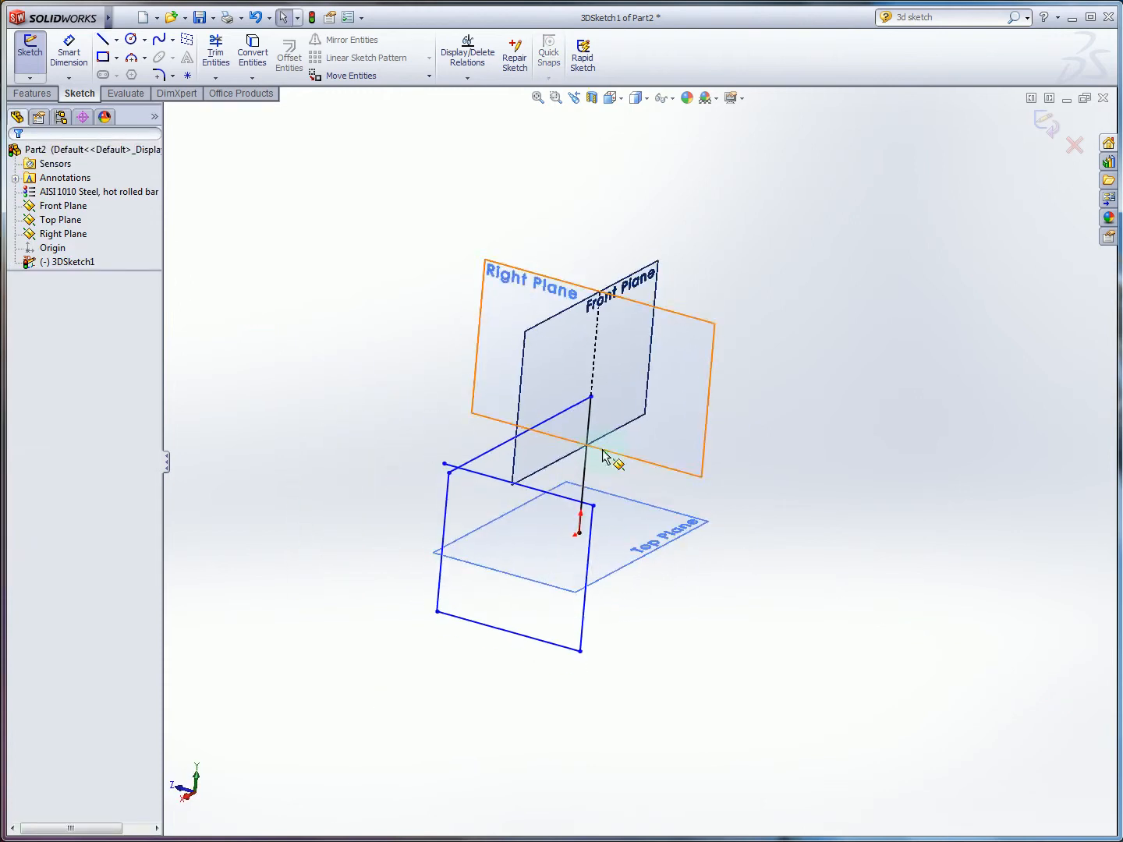
pyautogui.click(102, 39)
pyautogui.click(440, 570)
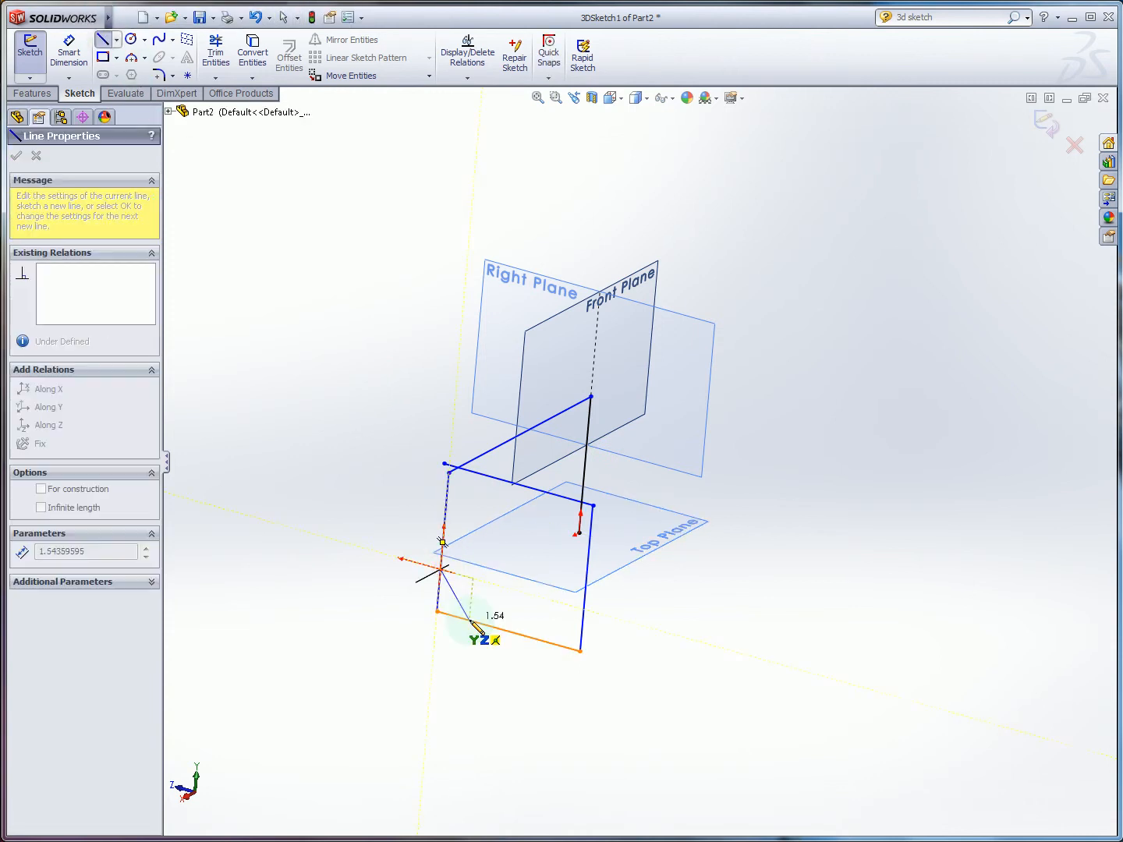
pyautogui.click(475, 621)
pyautogui.press('Escape')
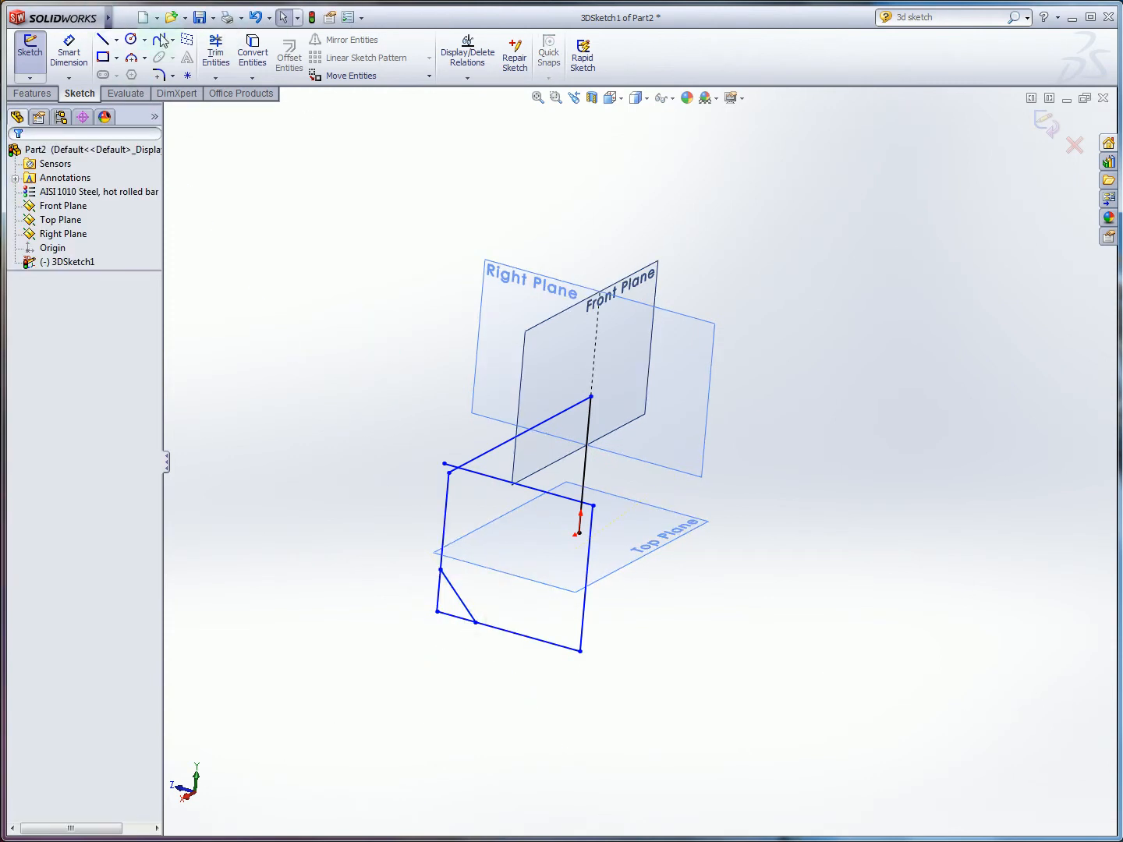
# - Trim the two short corner segments outside the diagonal line
pyautogui.click(216, 49)
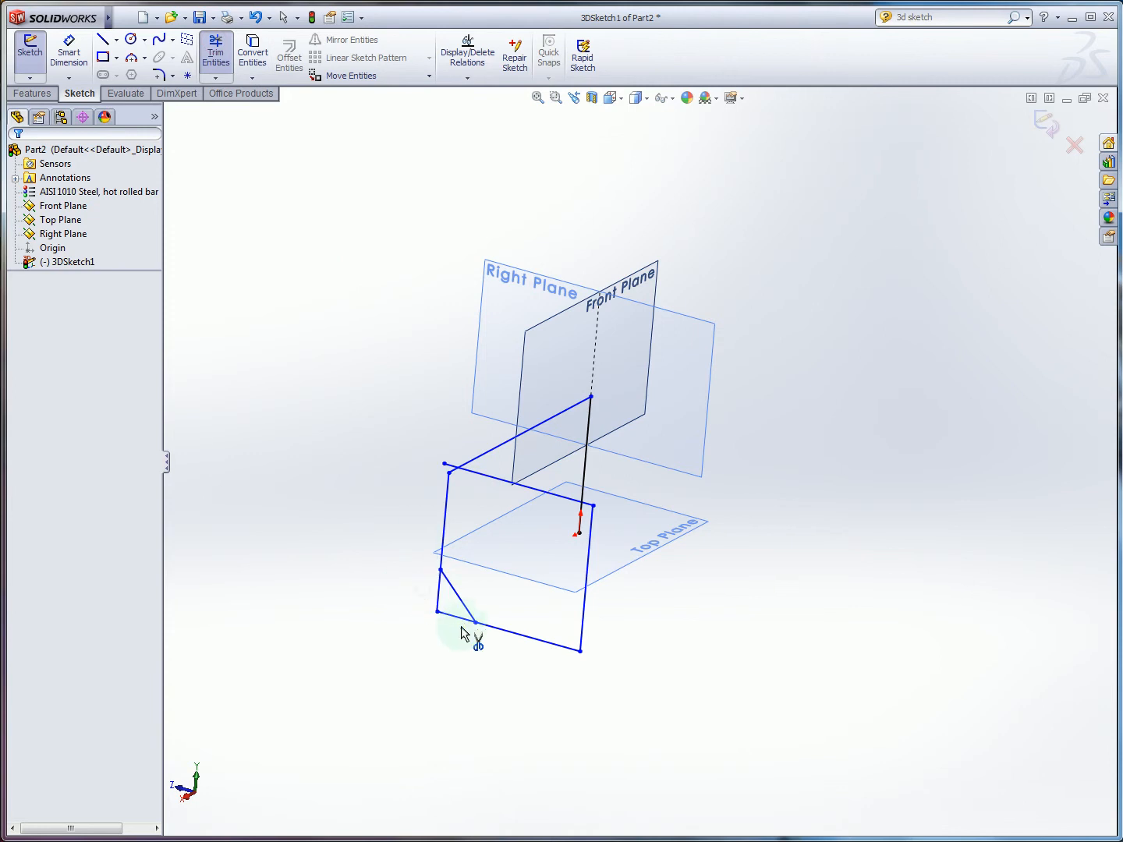
pyautogui.click(452, 617)
pyautogui.click(439, 599)
pyautogui.press('Escape')
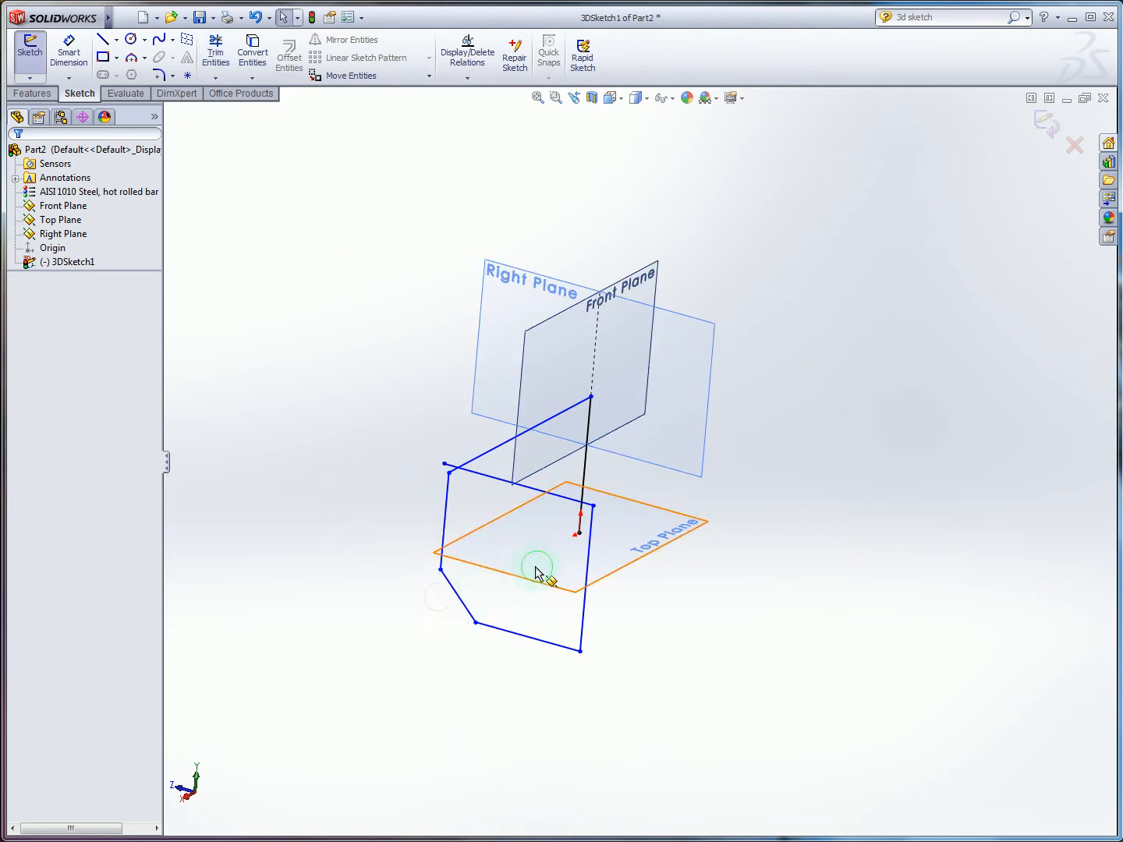
# - Sketch a 3D diagonal line about 9.56 in long from the origin to the upper corner at the loop's far end
pyautogui.moveTo(536, 567); pyautogui.dragTo(413, 575, button='middle')
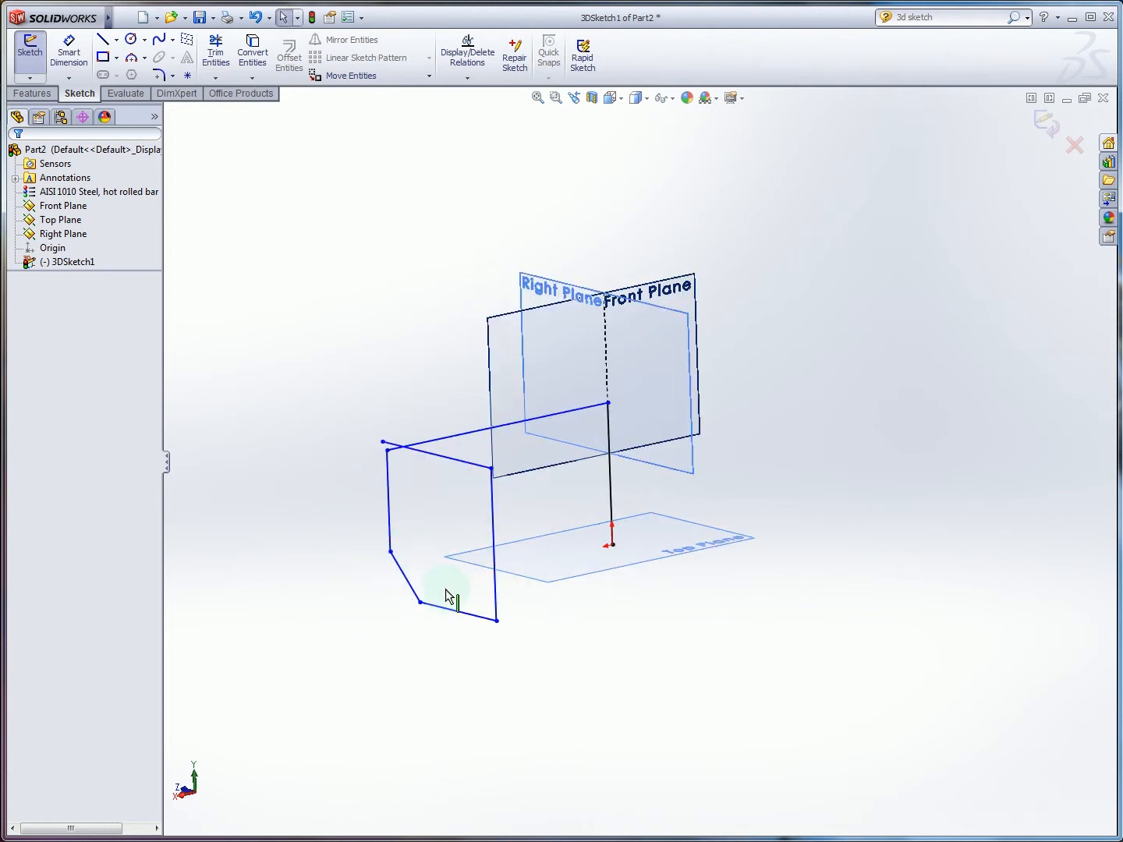
pyautogui.moveTo(608, 608)
pyautogui.mouseDown(button='middle')
pyautogui.moveTo(585, 611)
pyautogui.moveTo(615, 638)
pyautogui.mouseUp(button='middle')
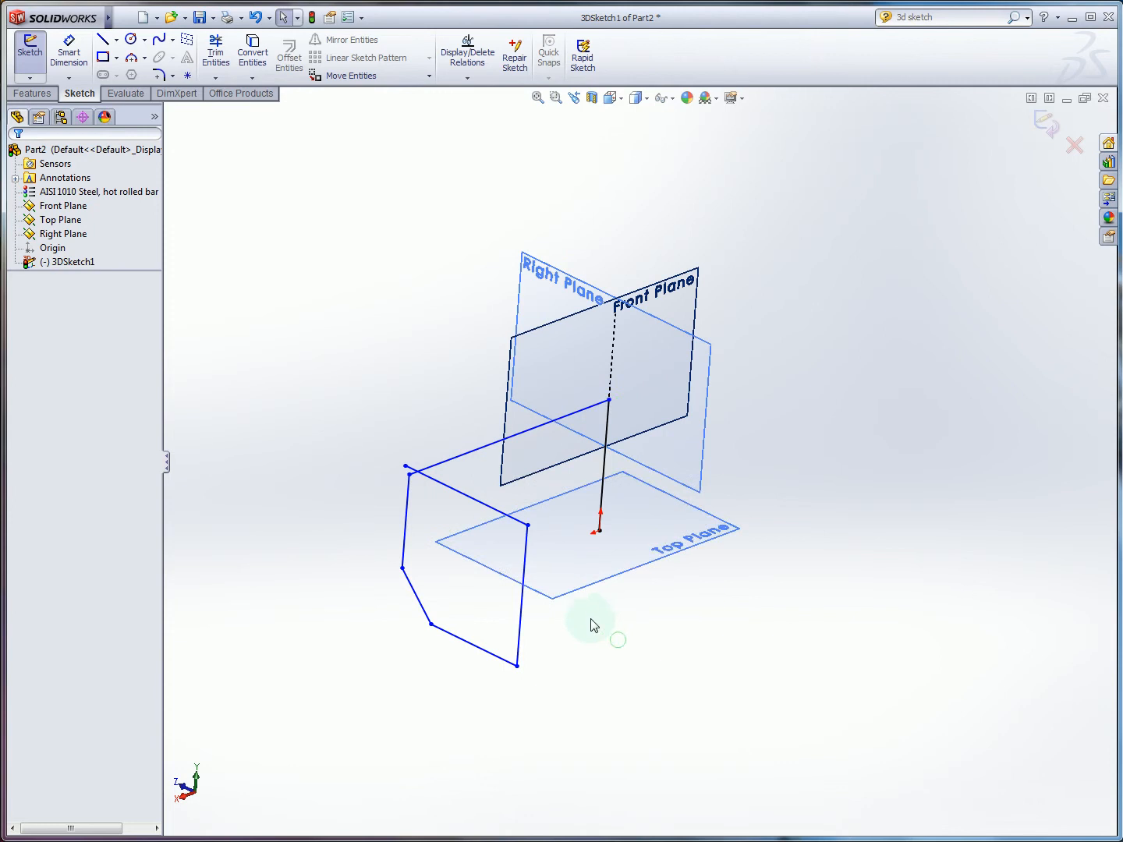
pyautogui.click(102, 39)
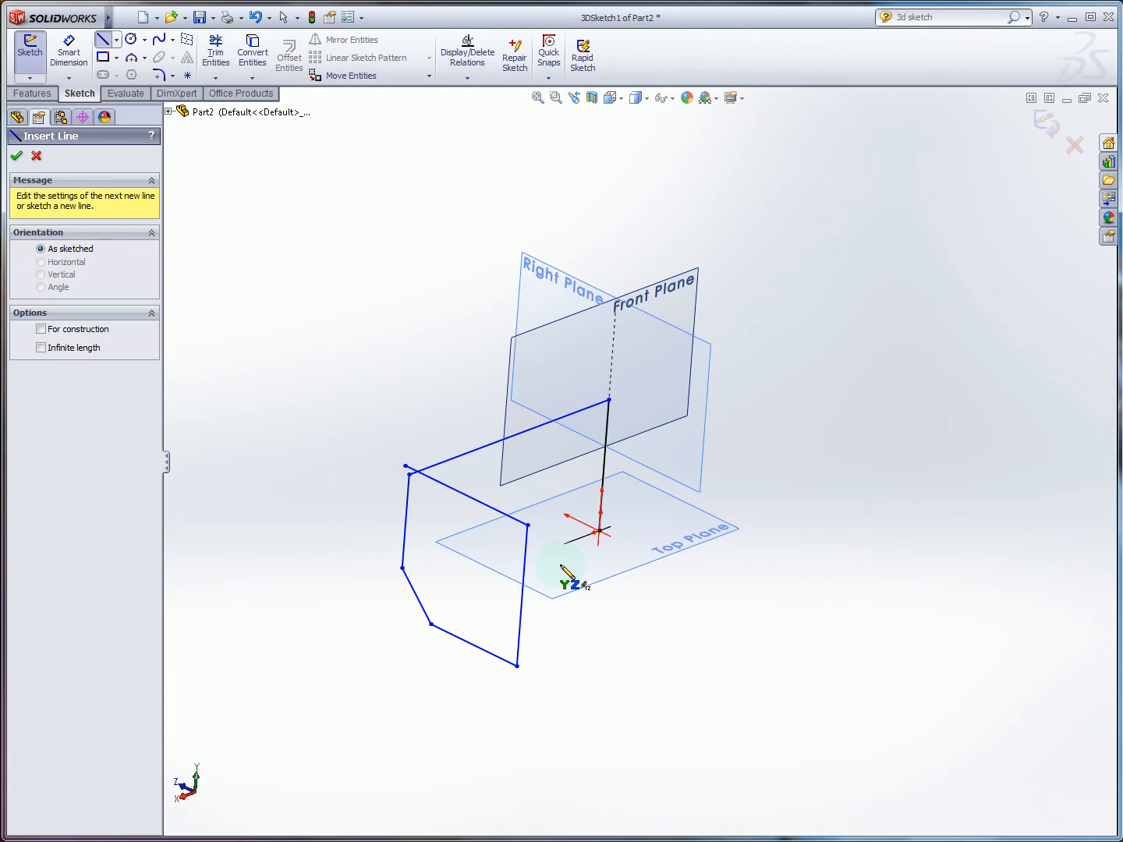
pyautogui.moveTo(599, 583); pyautogui.dragTo(557, 567, button='middle')
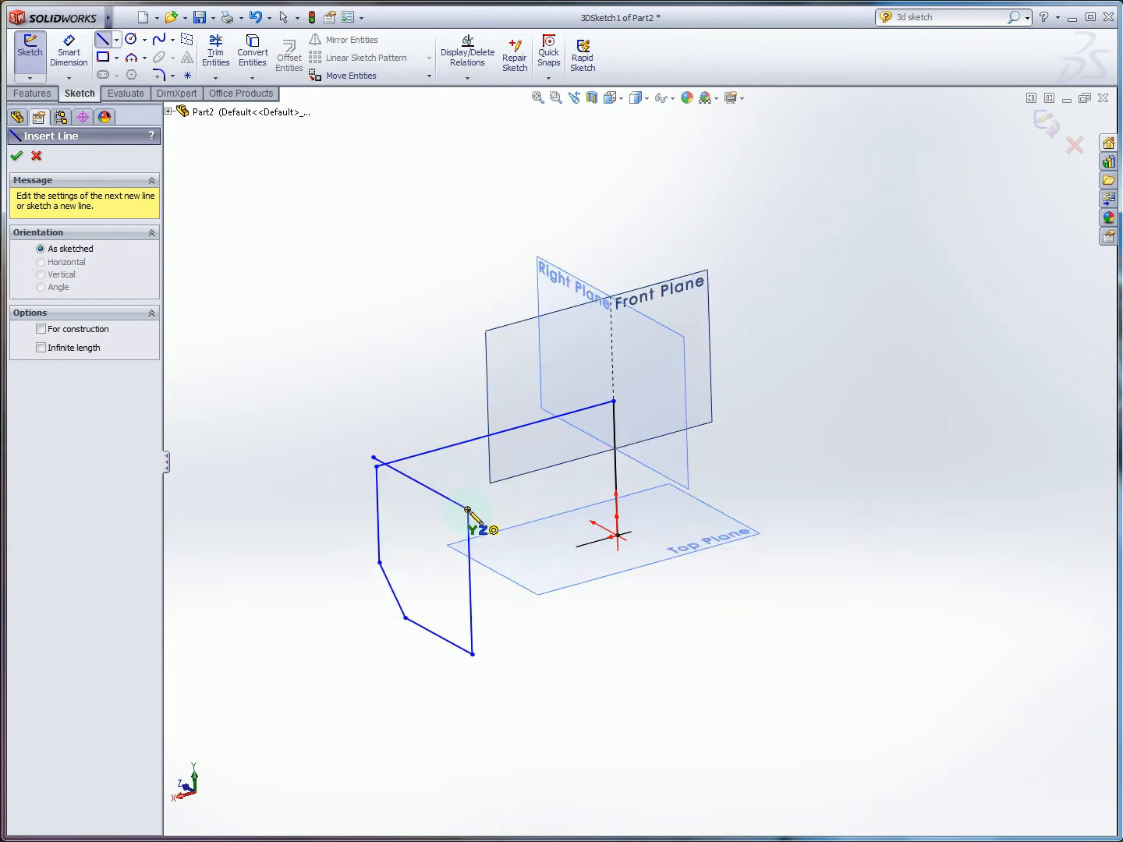
pyautogui.click(618, 536)
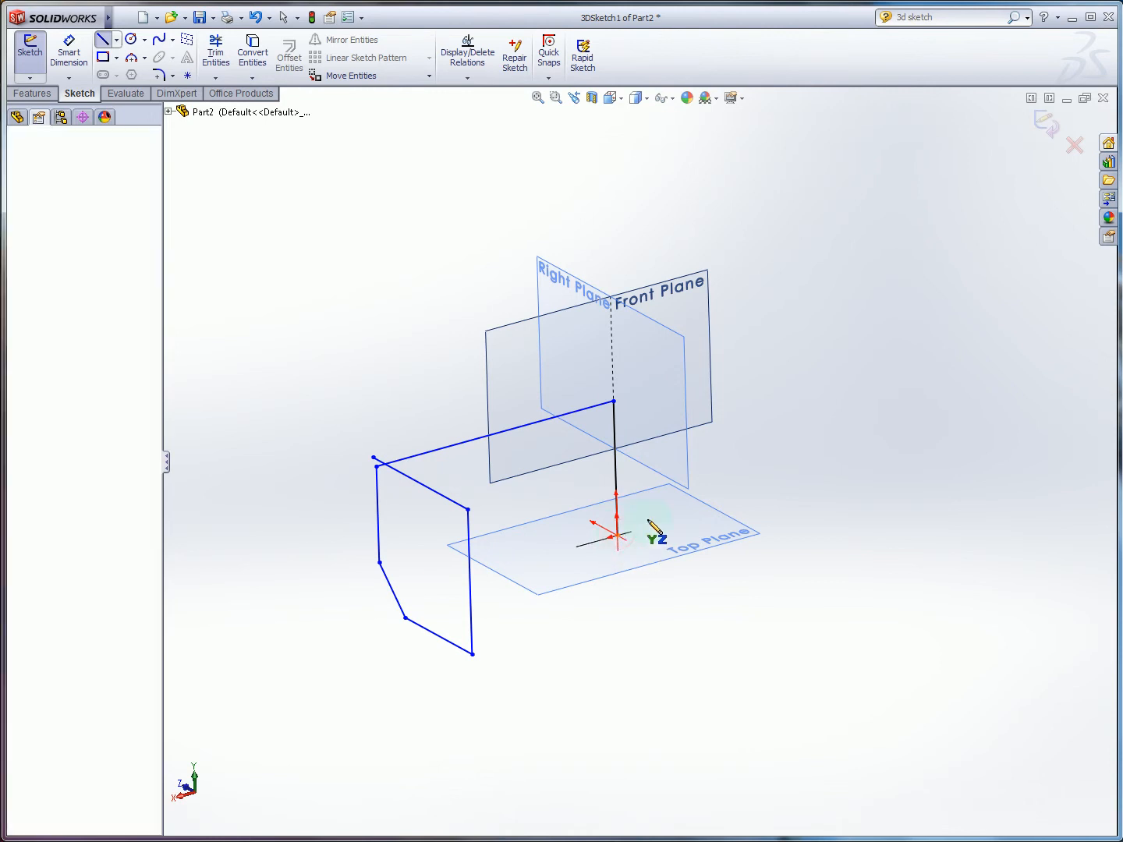
pyautogui.press('Escape')
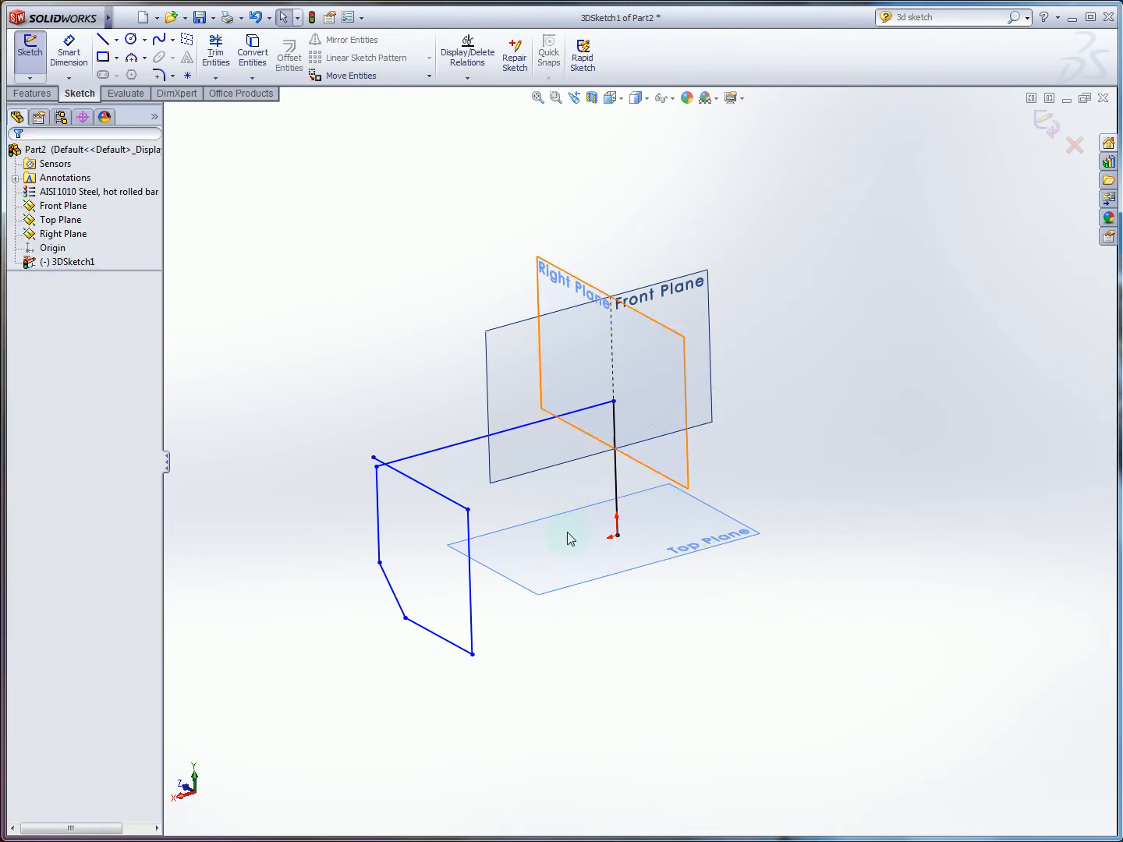
pyautogui.click(102, 39)
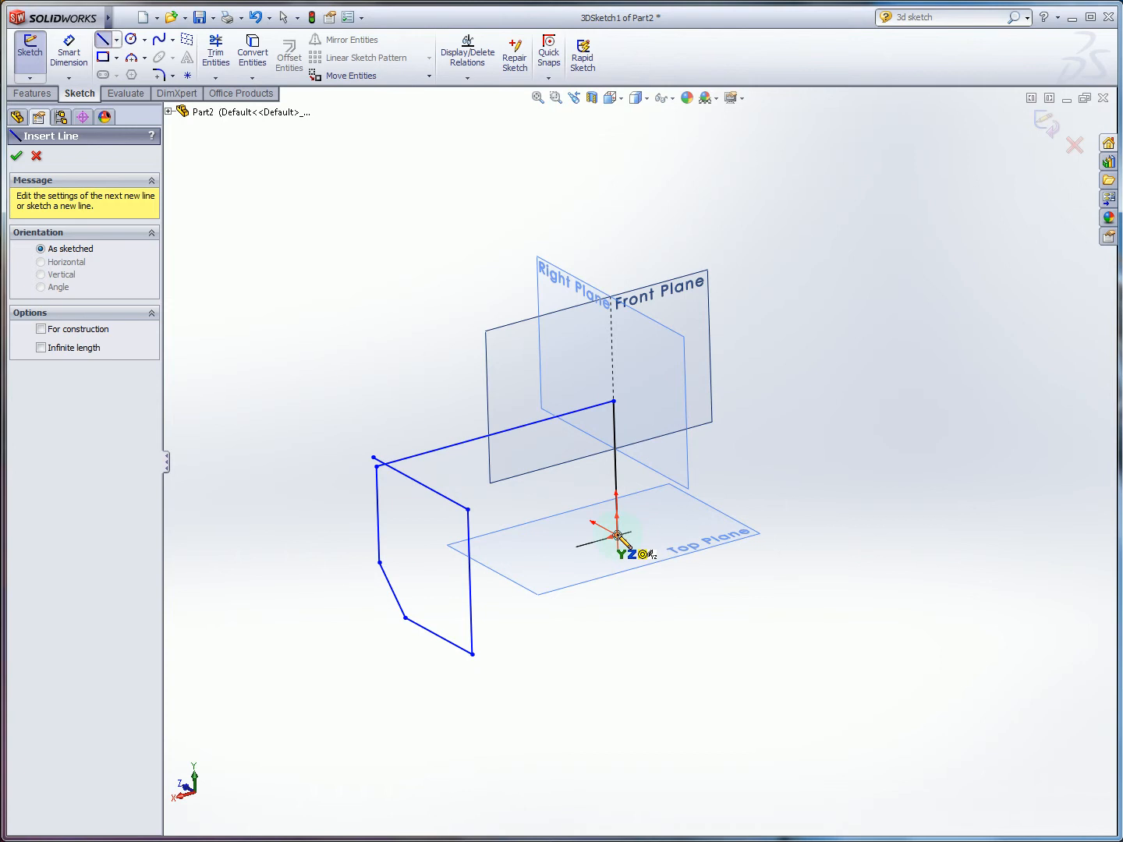
pyautogui.click(617, 537)
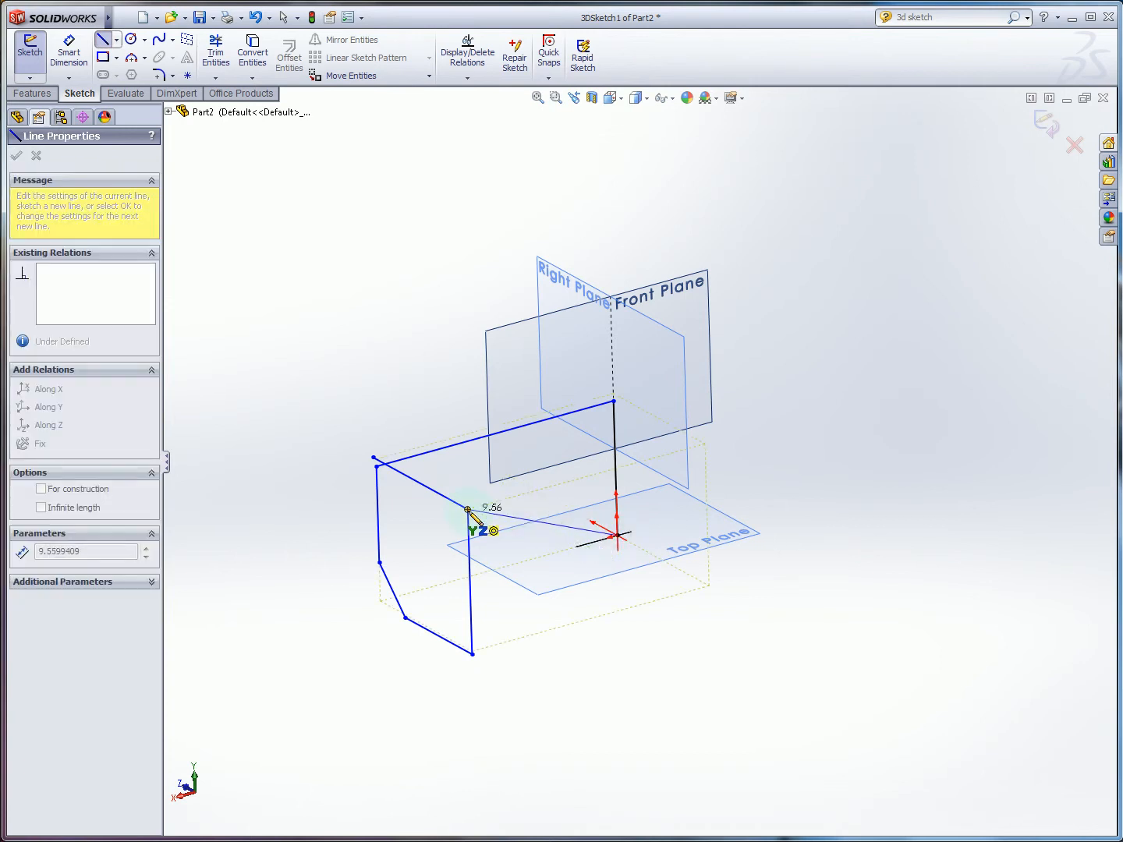
pyautogui.click(468, 509)
# - Examine the diagonal line from several viewing angles, and check the 3D Sketching slide in PowerPoint
pyautogui.moveTo(510, 552)
pyautogui.mouseDown(button='middle')
pyautogui.moveTo(622, 559)
pyautogui.moveTo(328, 504)
pyautogui.moveTo(421, 549)
pyautogui.moveTo(489, 653)
pyautogui.moveTo(519, 624)
pyautogui.moveTo(582, 619)
pyautogui.moveTo(491, 601)
pyautogui.moveTo(526, 659)
pyautogui.moveTo(539, 651)
pyautogui.moveTo(509, 647)
pyautogui.moveTo(479, 617)
pyautogui.mouseUp(button='middle')
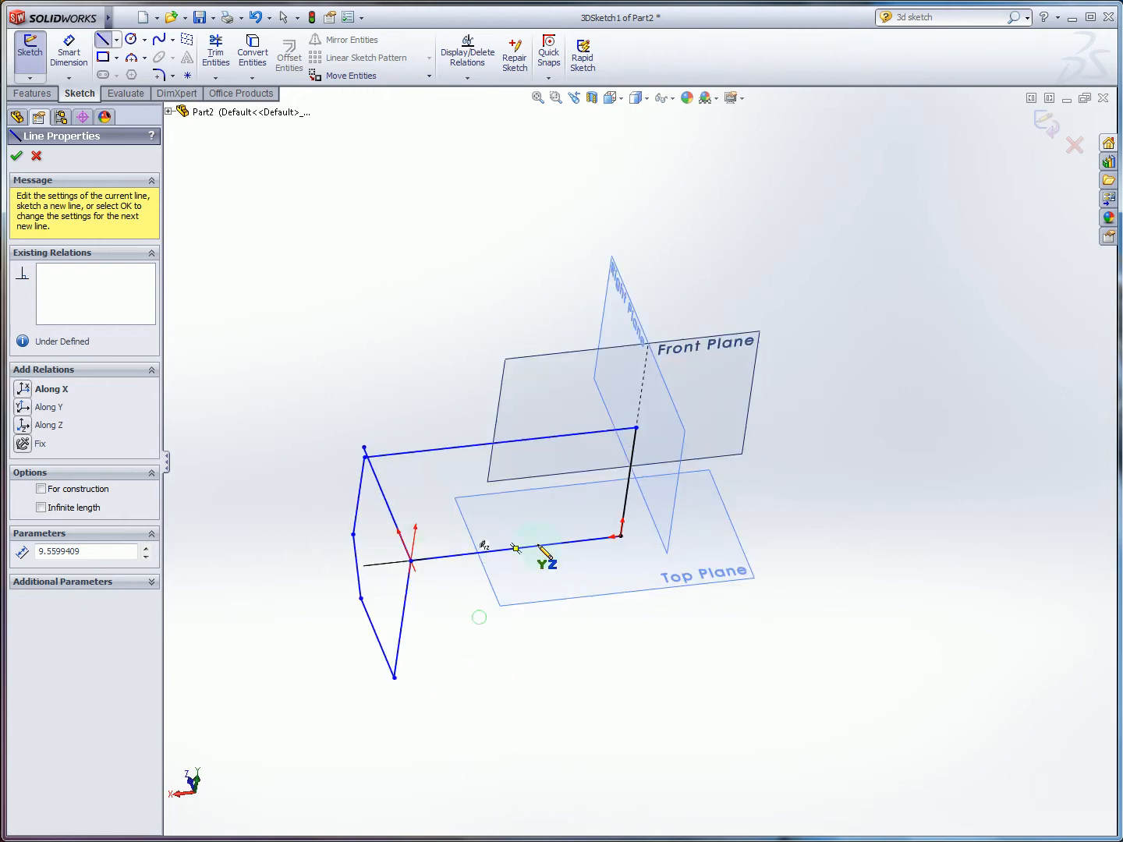
pyautogui.click(420, 561)
pyautogui.moveTo(610, 595); pyautogui.dragTo(557, 542, button='middle')
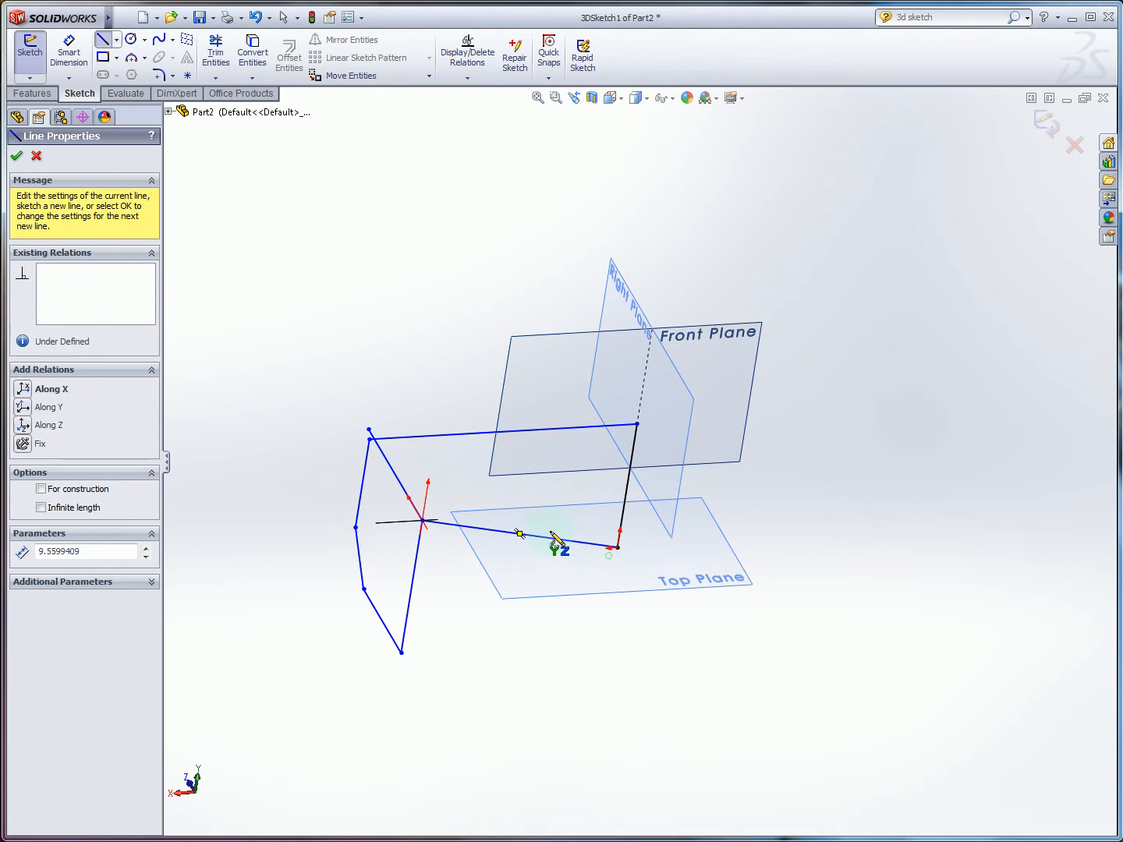
pyautogui.click(421, 523)
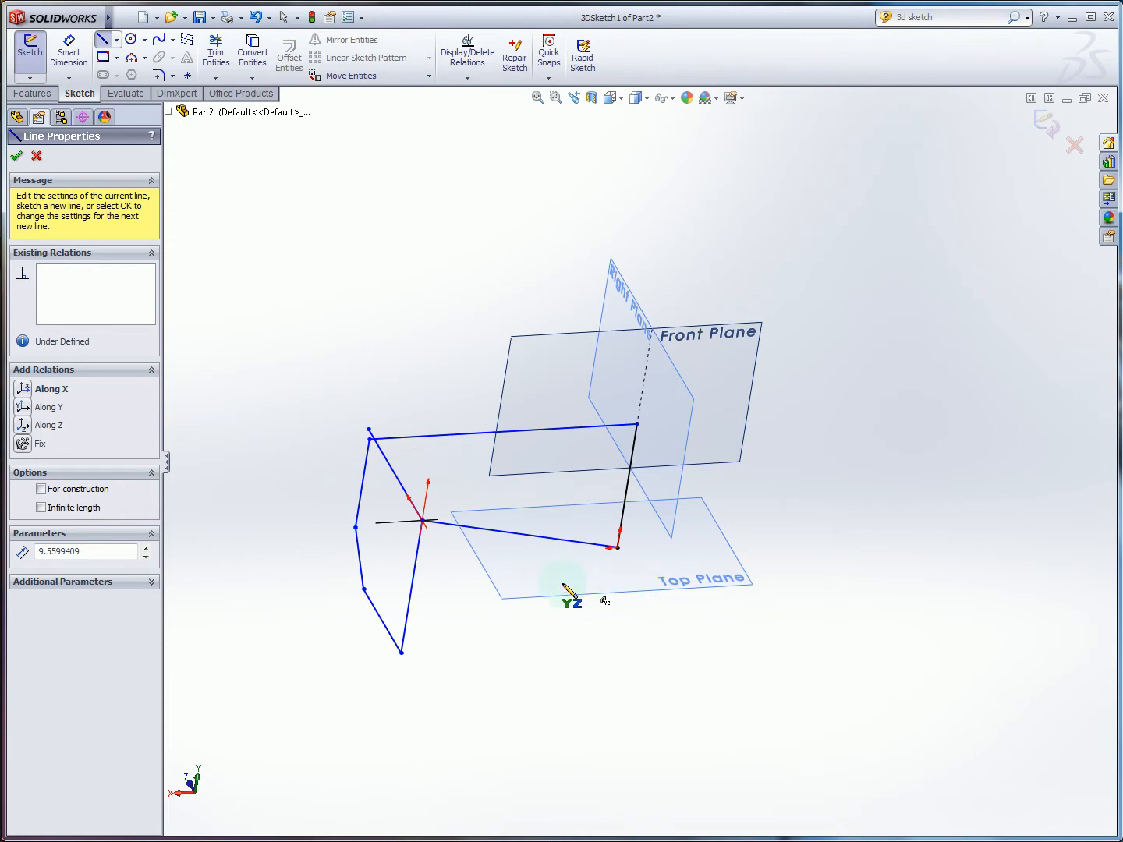
pyautogui.moveTo(572, 603)
pyautogui.mouseDown(button='middle')
pyautogui.moveTo(545, 577)
pyautogui.moveTo(584, 584)
pyautogui.moveTo(599, 601)
pyautogui.moveTo(456, 576)
pyautogui.moveTo(539, 566)
pyautogui.moveTo(457, 538)
pyautogui.mouseUp(button='middle')
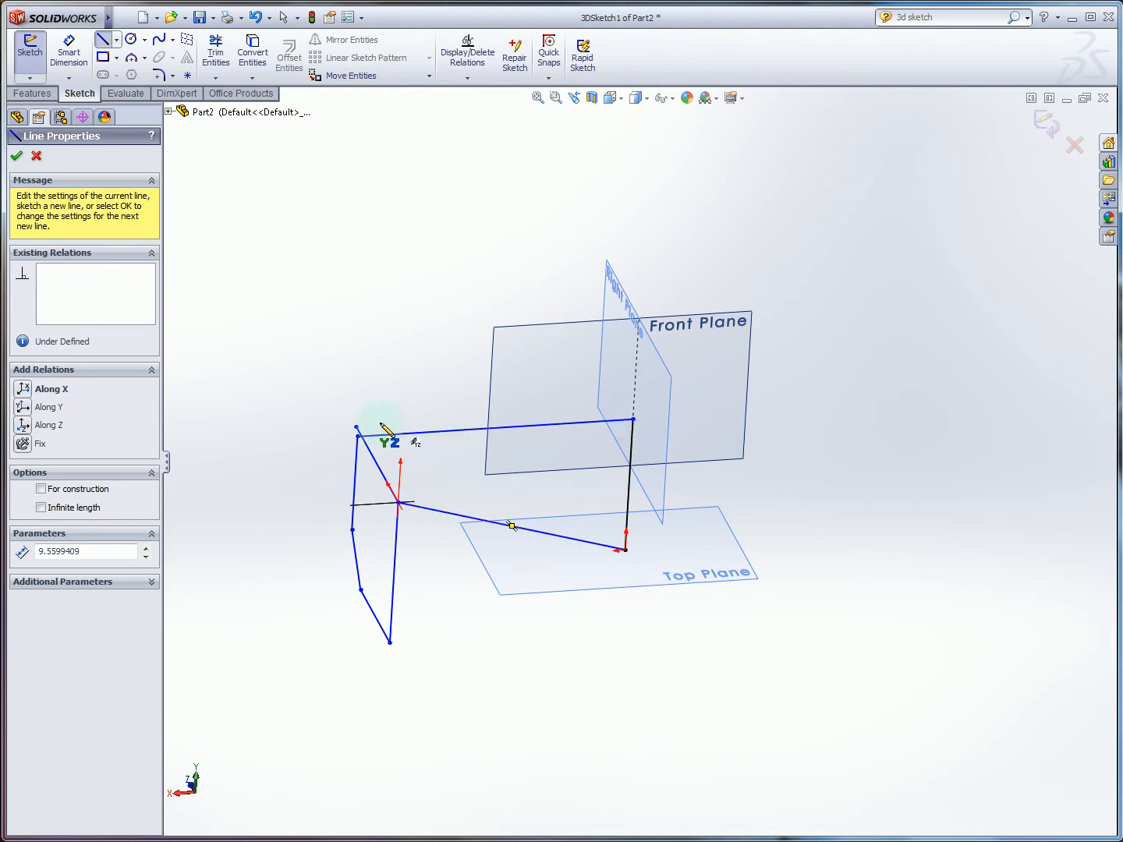
pyautogui.moveTo(494, 643)
pyautogui.mouseDown(button='middle')
pyautogui.moveTo(523, 569)
pyautogui.moveTo(544, 581)
pyautogui.mouseUp(button='middle')
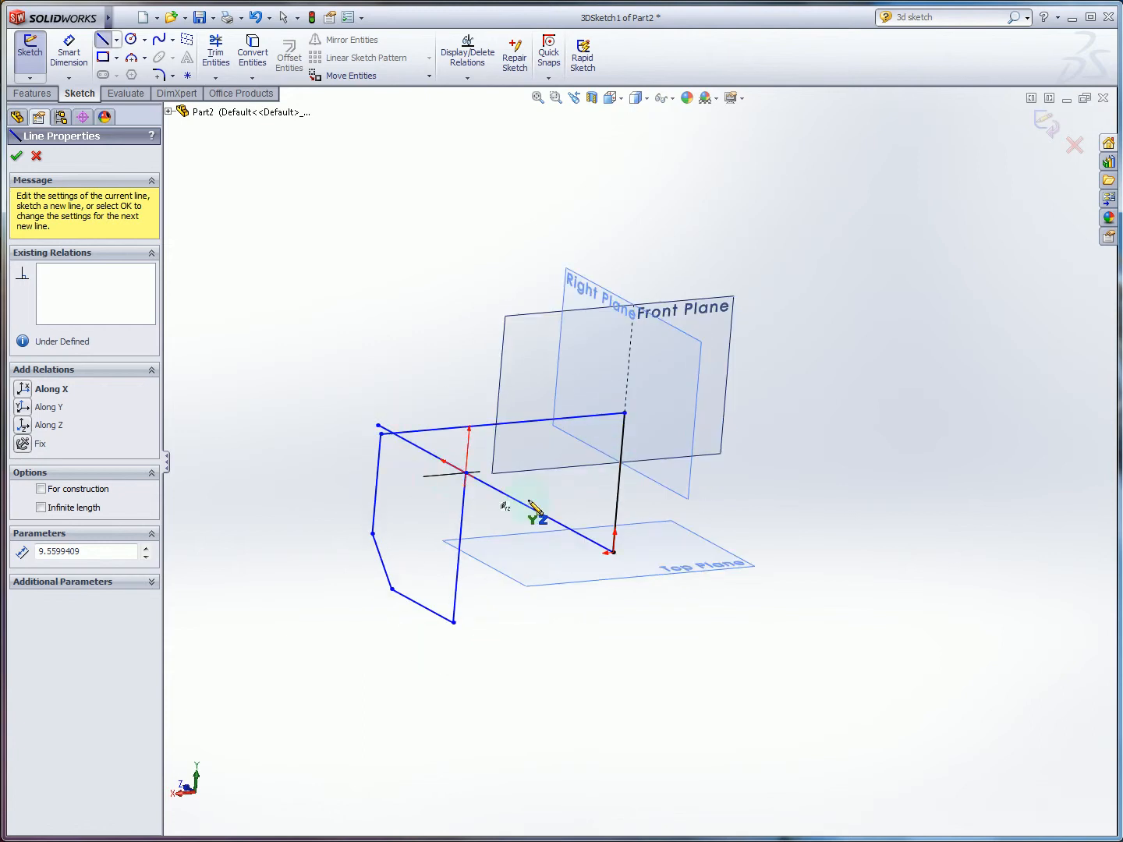
pyautogui.moveTo(529, 503)
pyautogui.mouseDown(button='middle')
pyautogui.moveTo(534, 586)
pyautogui.moveTo(535, 560)
pyautogui.mouseUp(button='middle')
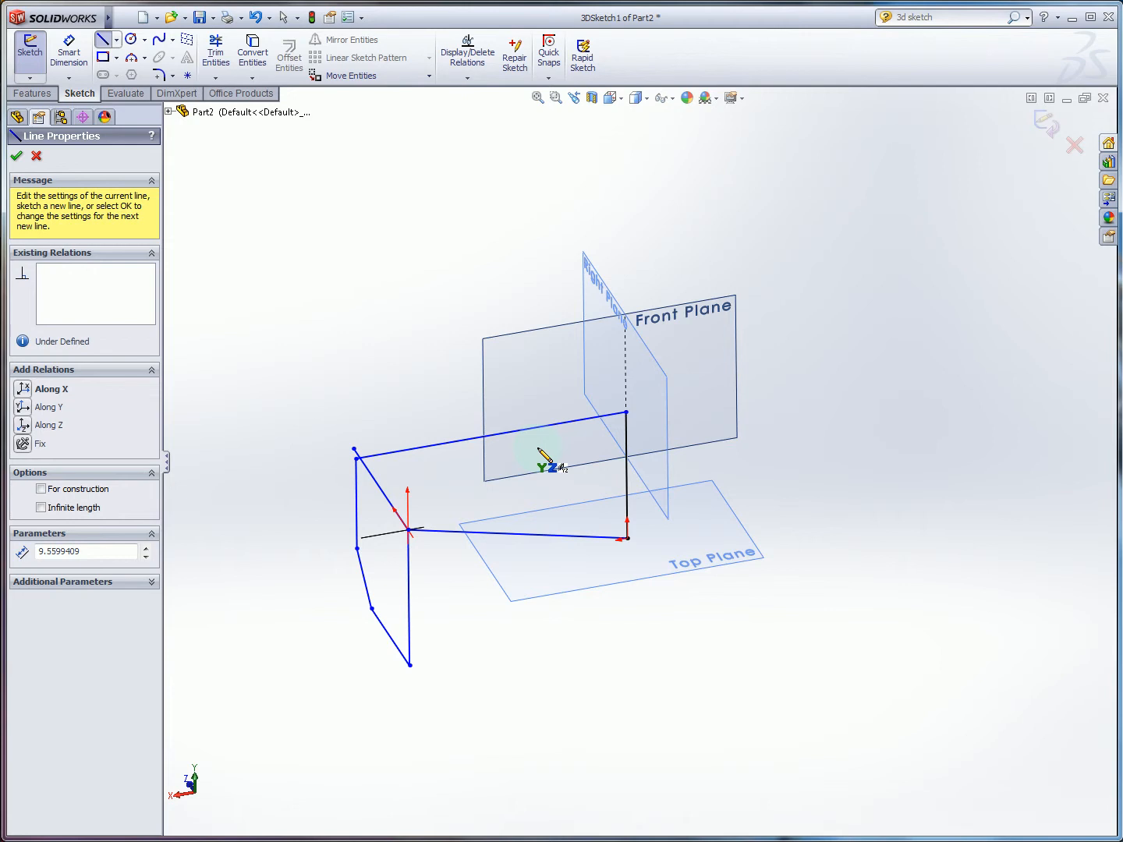
pyautogui.hotkey('alt', 'Tab')
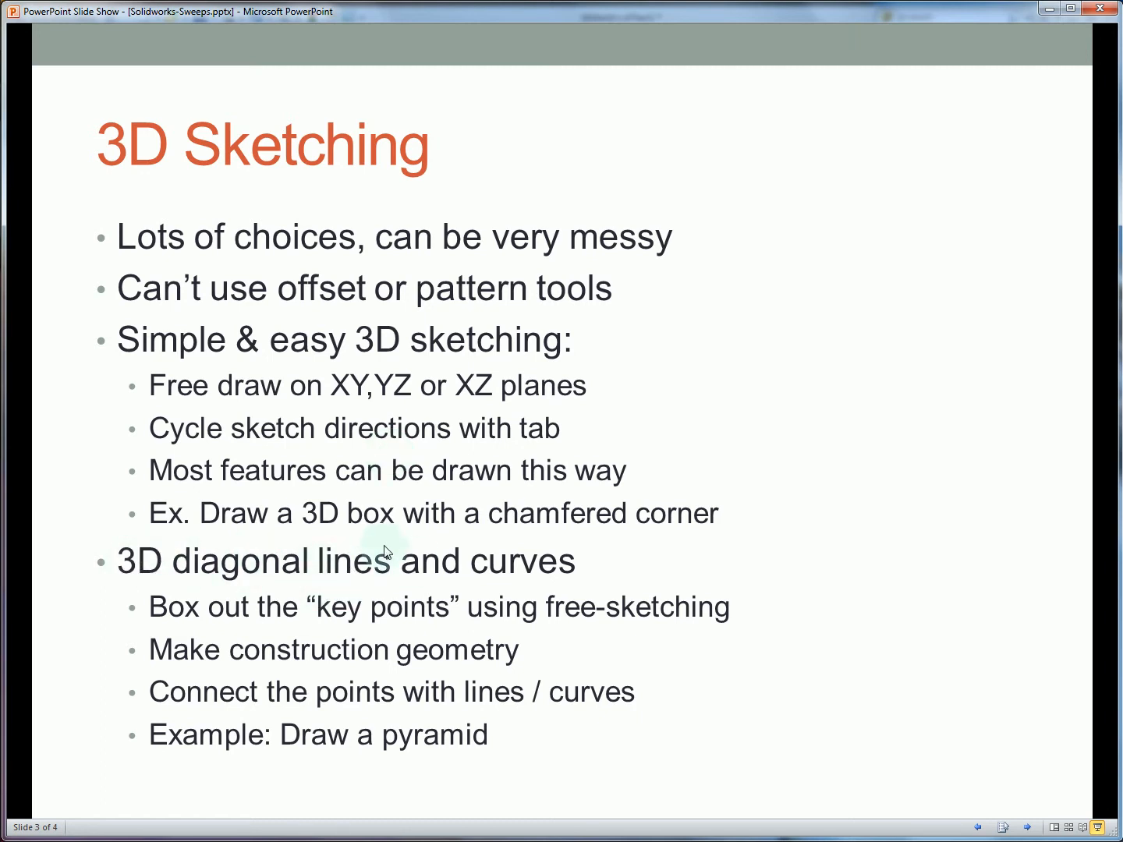
pyautogui.hotkey('alt', 'Tab')
# - Fillet both ends of the diagonal line with a 1.00 in radius where it meets the two vertical lines
pyautogui.moveTo(456, 478)
pyautogui.mouseDown(button='middle')
pyautogui.moveTo(502, 465)
pyautogui.moveTo(492, 462)
pyautogui.mouseUp(button='middle')
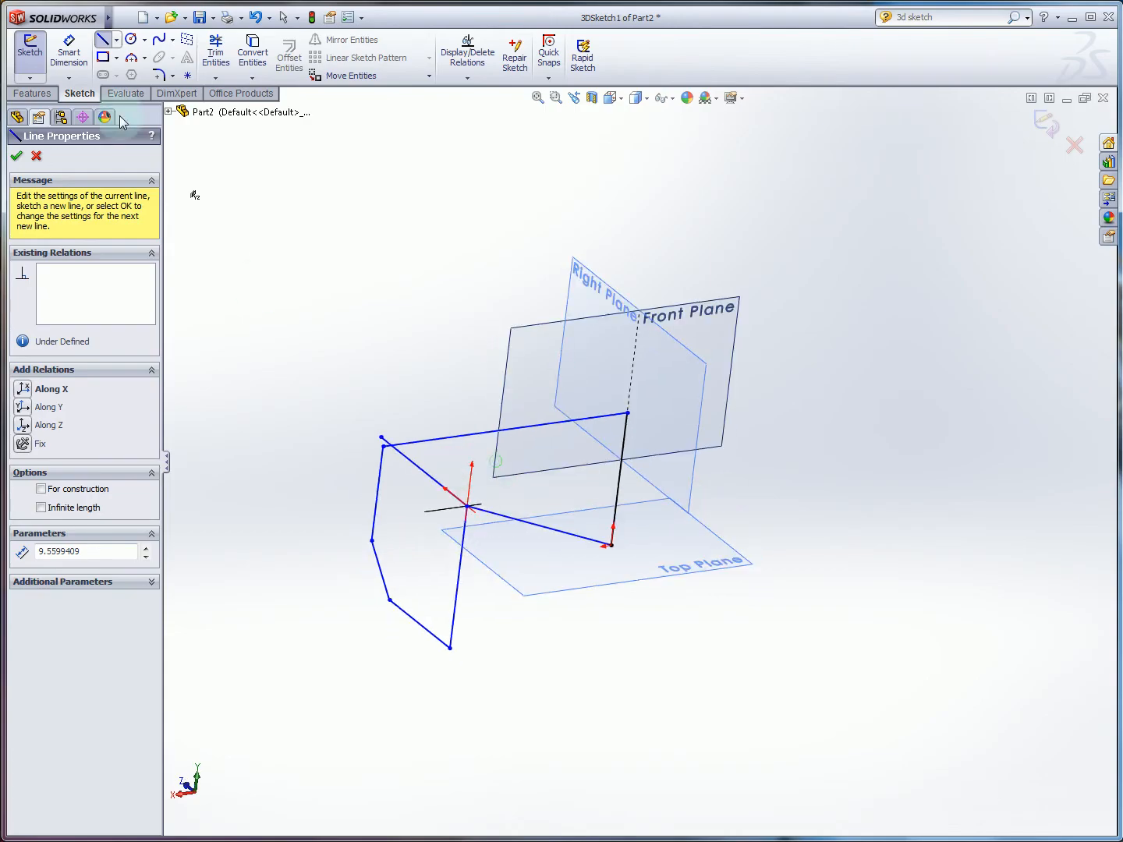
pyautogui.click(161, 76)
pyautogui.click(505, 523)
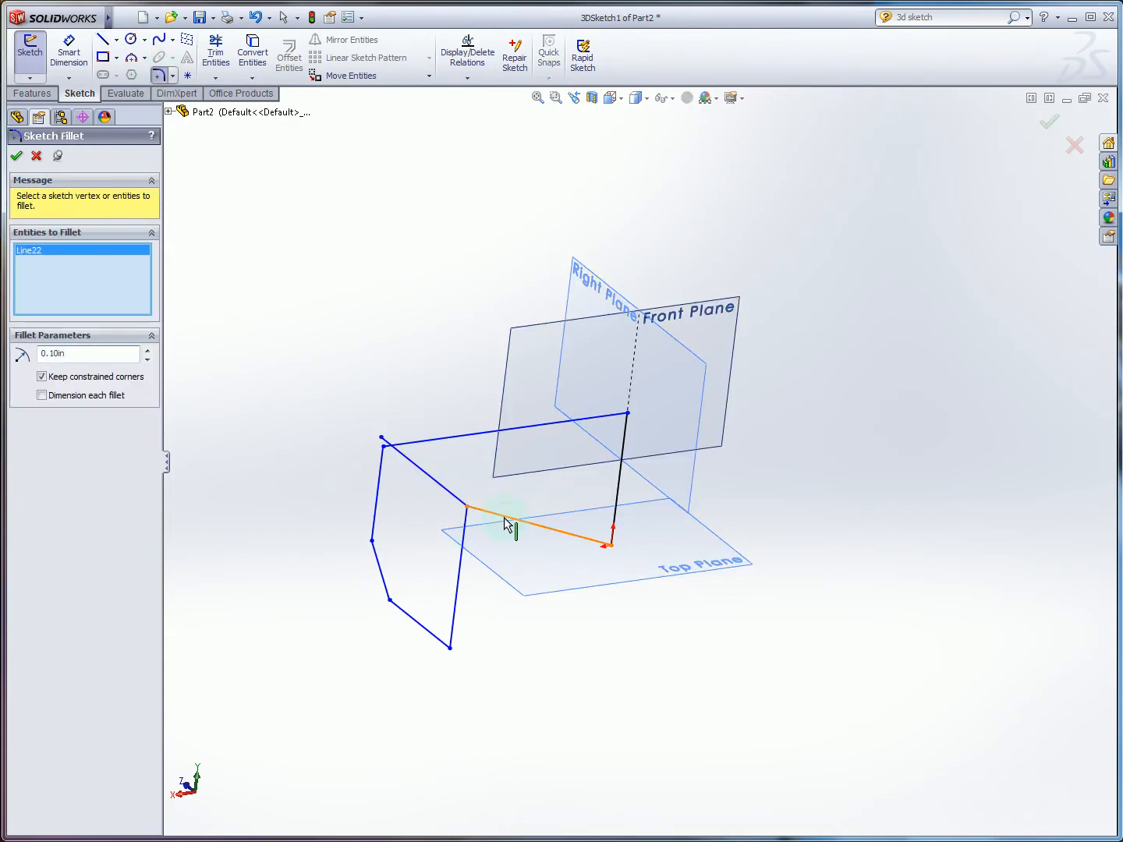
pyautogui.click(467, 552)
pyautogui.moveTo(515, 557); pyautogui.dragTo(574, 547, button='middle')
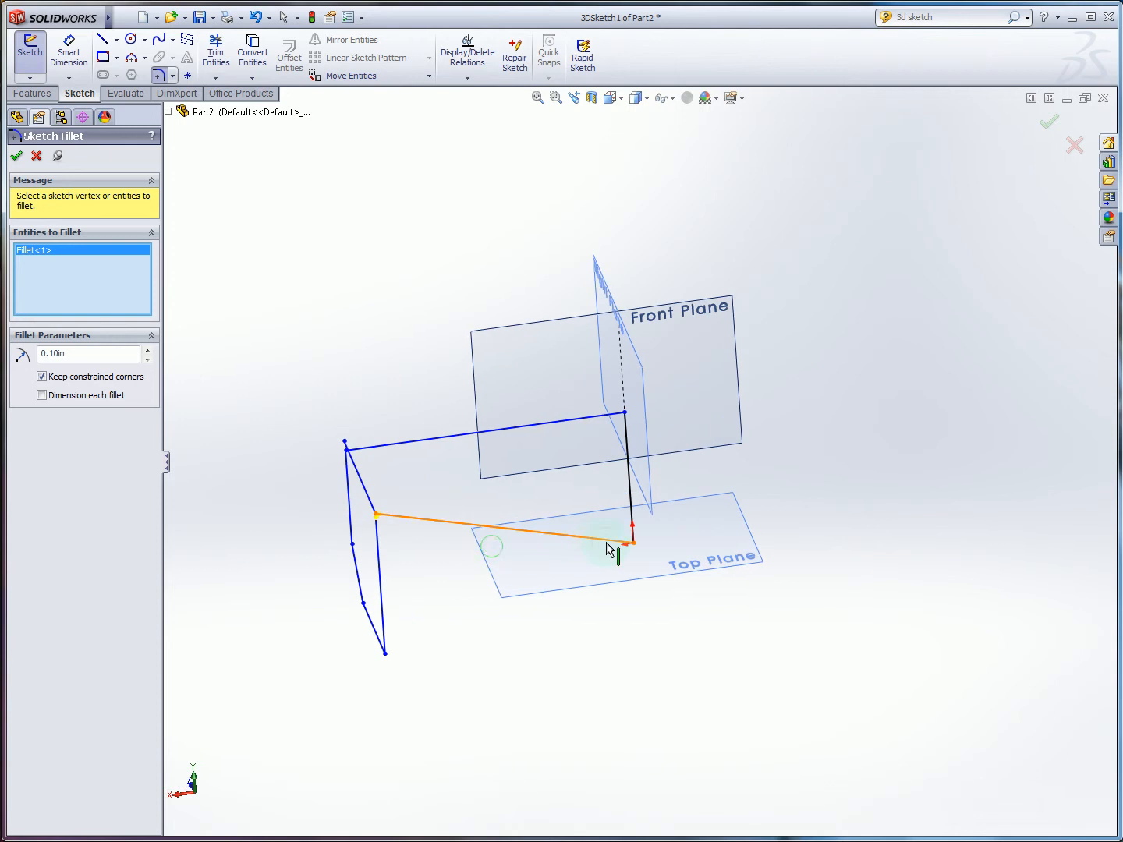
pyautogui.click(608, 542)
pyautogui.click(632, 511)
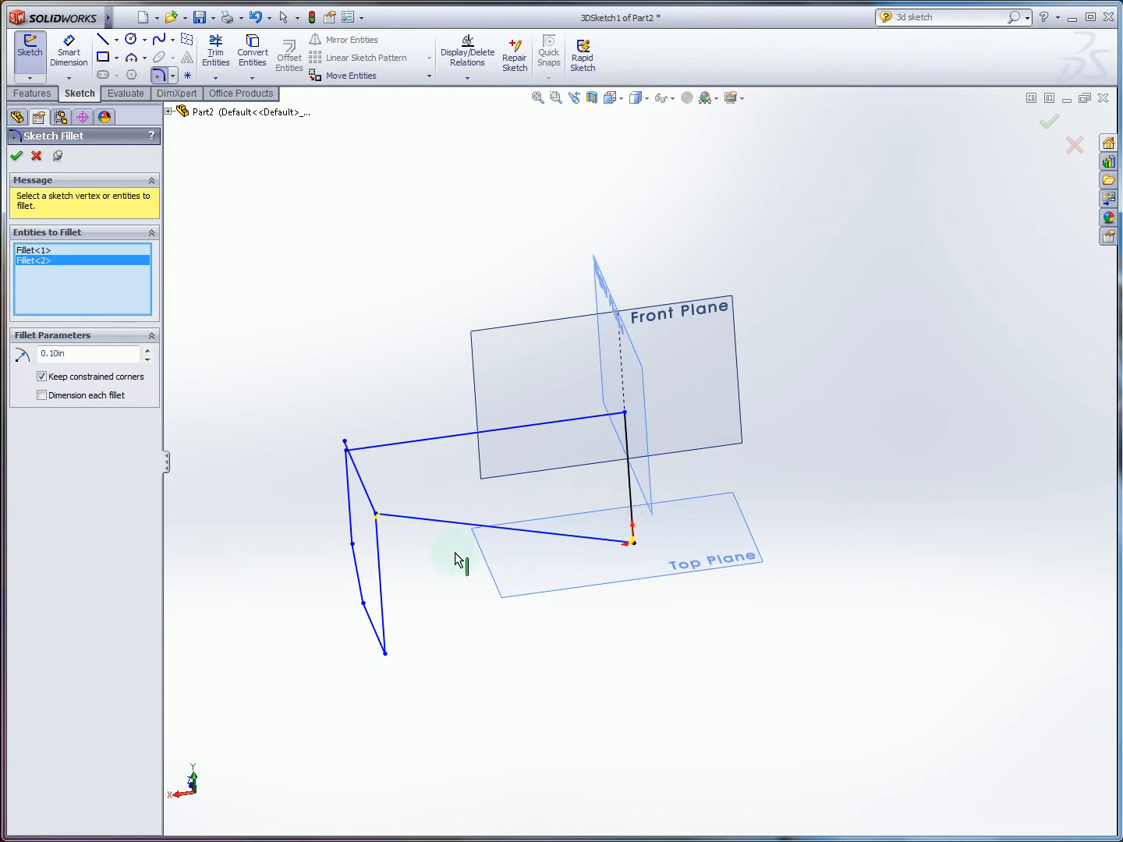
pyautogui.doubleClick(81, 356)
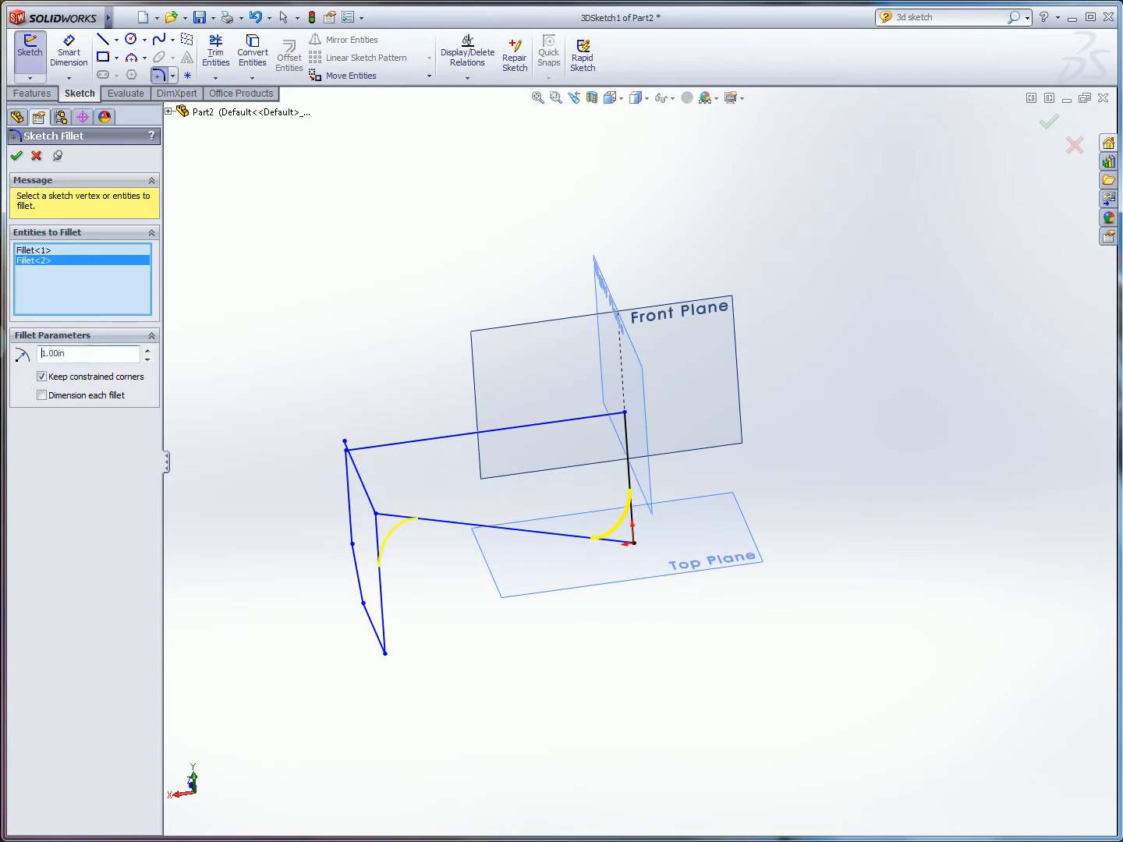
pyautogui.moveTo(434, 417); pyautogui.dragTo(485, 394, button='middle')
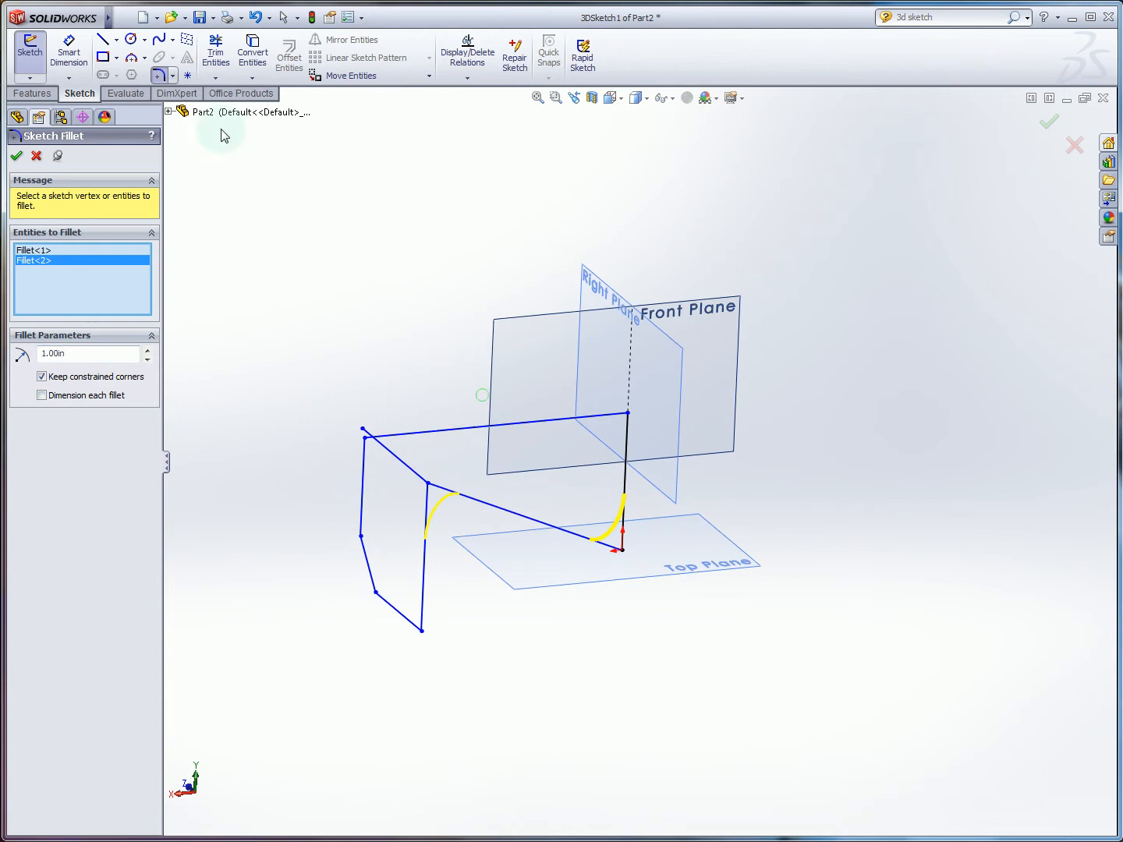
pyautogui.click(17, 157)
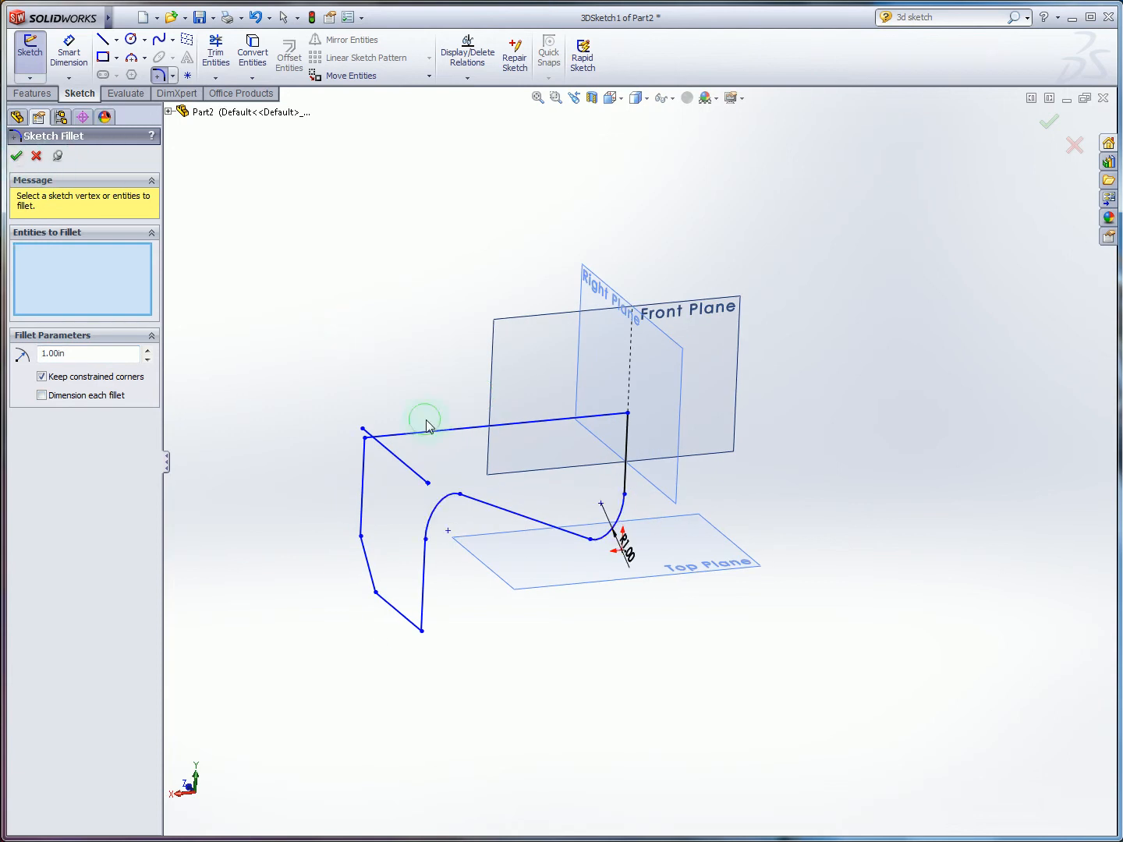
pyautogui.moveTo(427, 426)
pyautogui.mouseDown(button='middle')
pyautogui.moveTo(508, 441)
pyautogui.moveTo(359, 394)
pyautogui.moveTo(435, 425)
pyautogui.mouseUp(button='middle')
pyautogui.moveTo(475, 519)
pyautogui.mouseDown(button='middle')
pyautogui.moveTo(585, 574)
pyautogui.moveTo(621, 542)
pyautogui.moveTo(554, 544)
pyautogui.moveTo(552, 515)
pyautogui.mouseUp(button='middle')
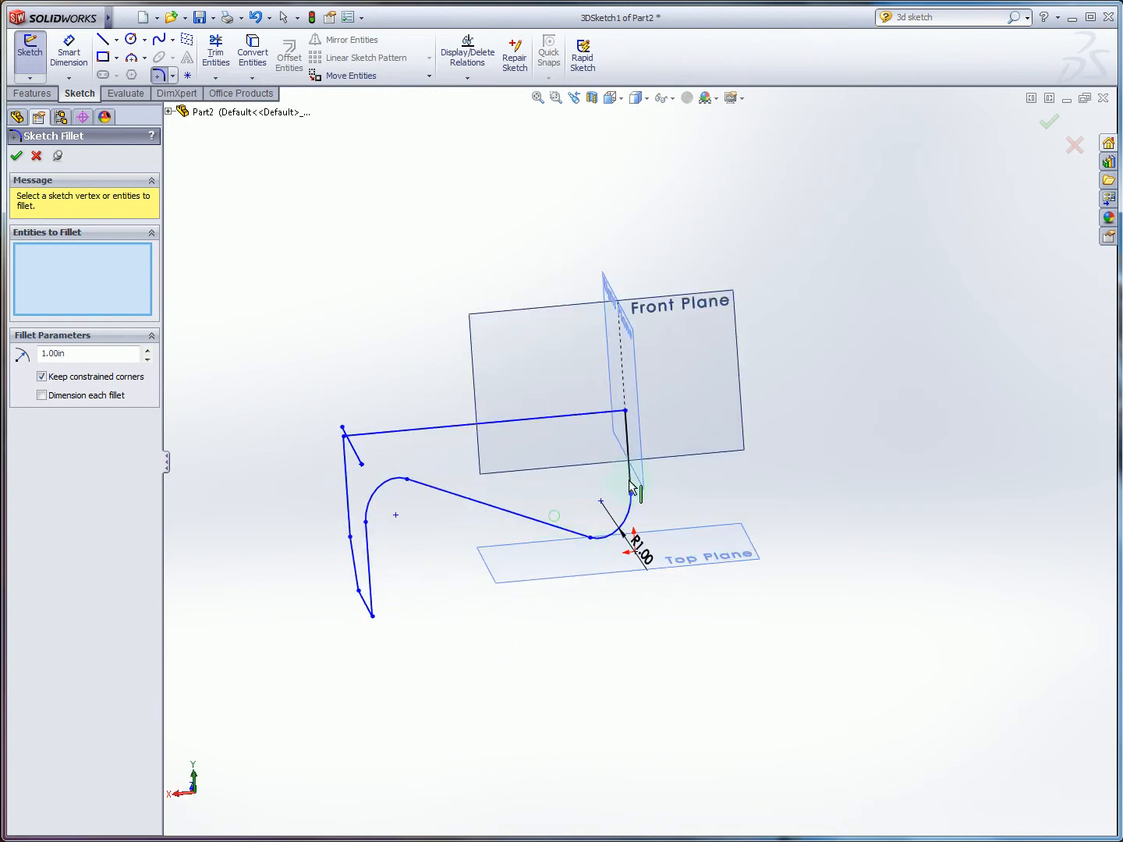
pyautogui.moveTo(487, 532)
pyautogui.mouseDown(button='middle')
pyautogui.moveTo(526, 535)
pyautogui.moveTo(528, 549)
pyautogui.mouseUp(button='middle')
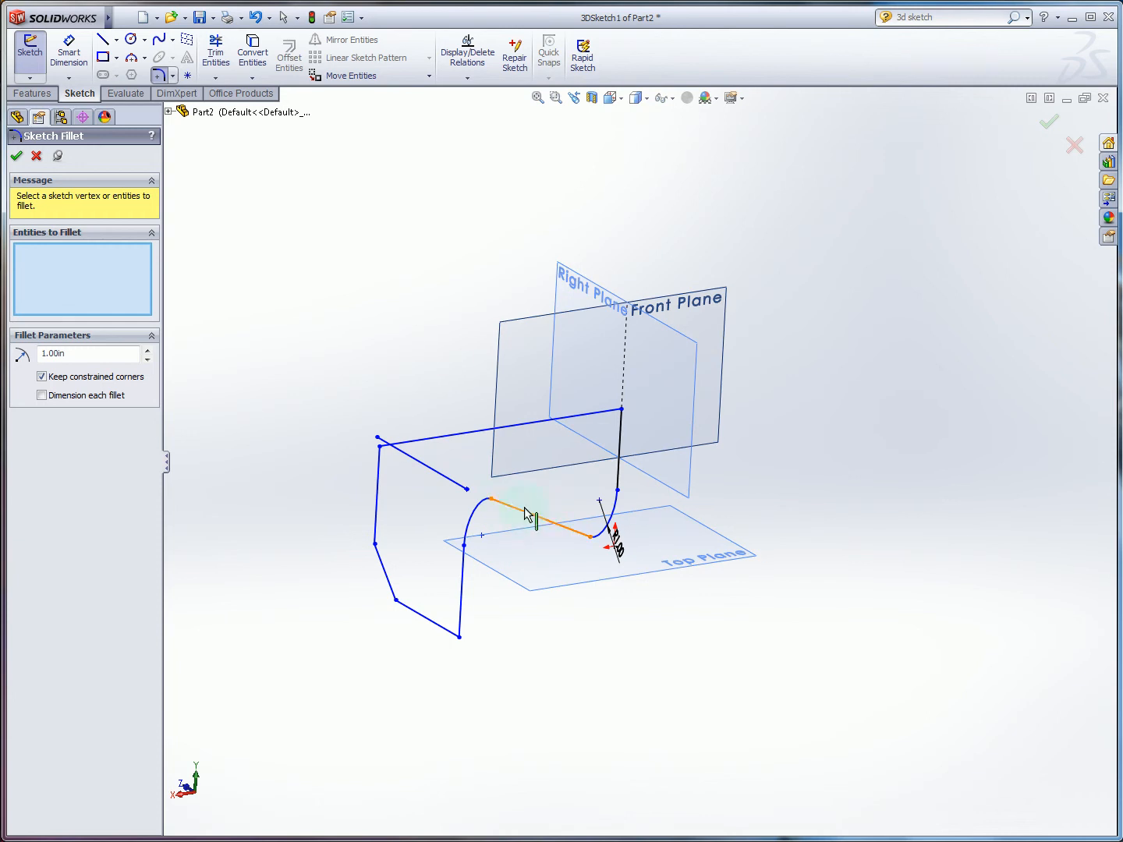
pyautogui.click(124, 17)
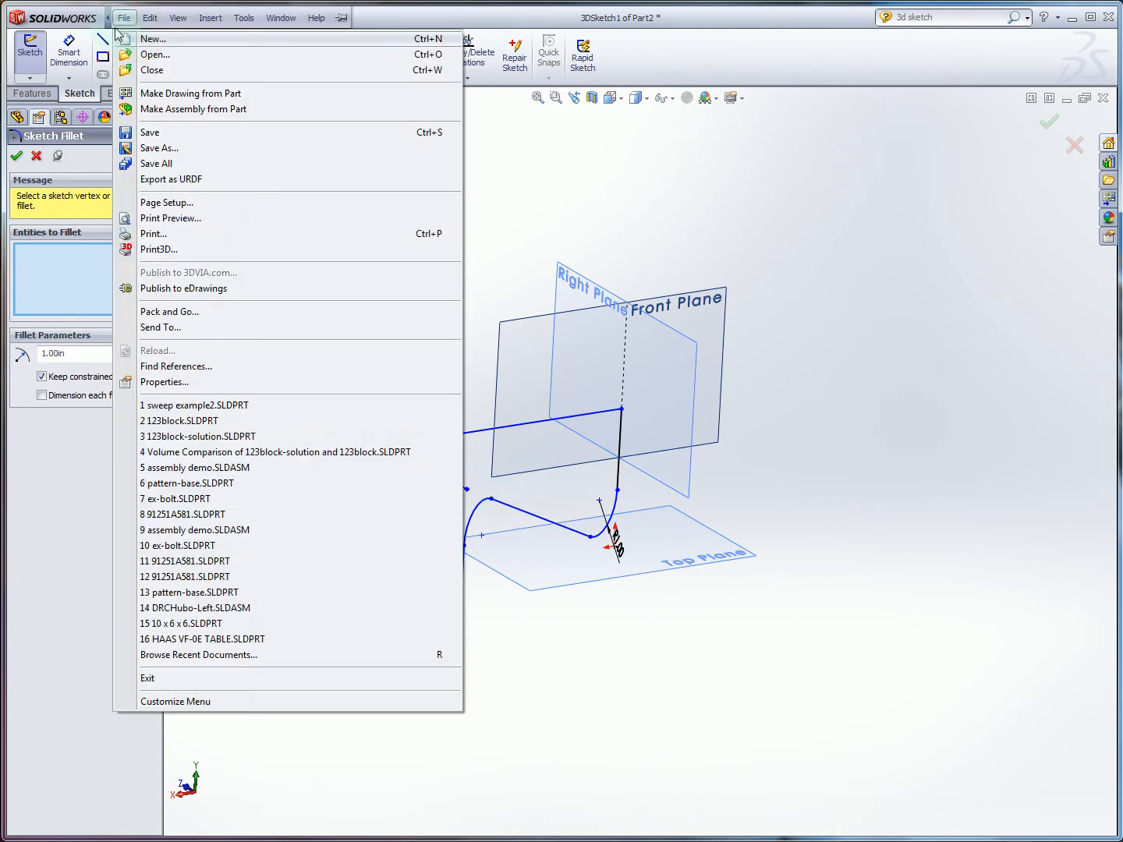
pyautogui.click(211, 18)
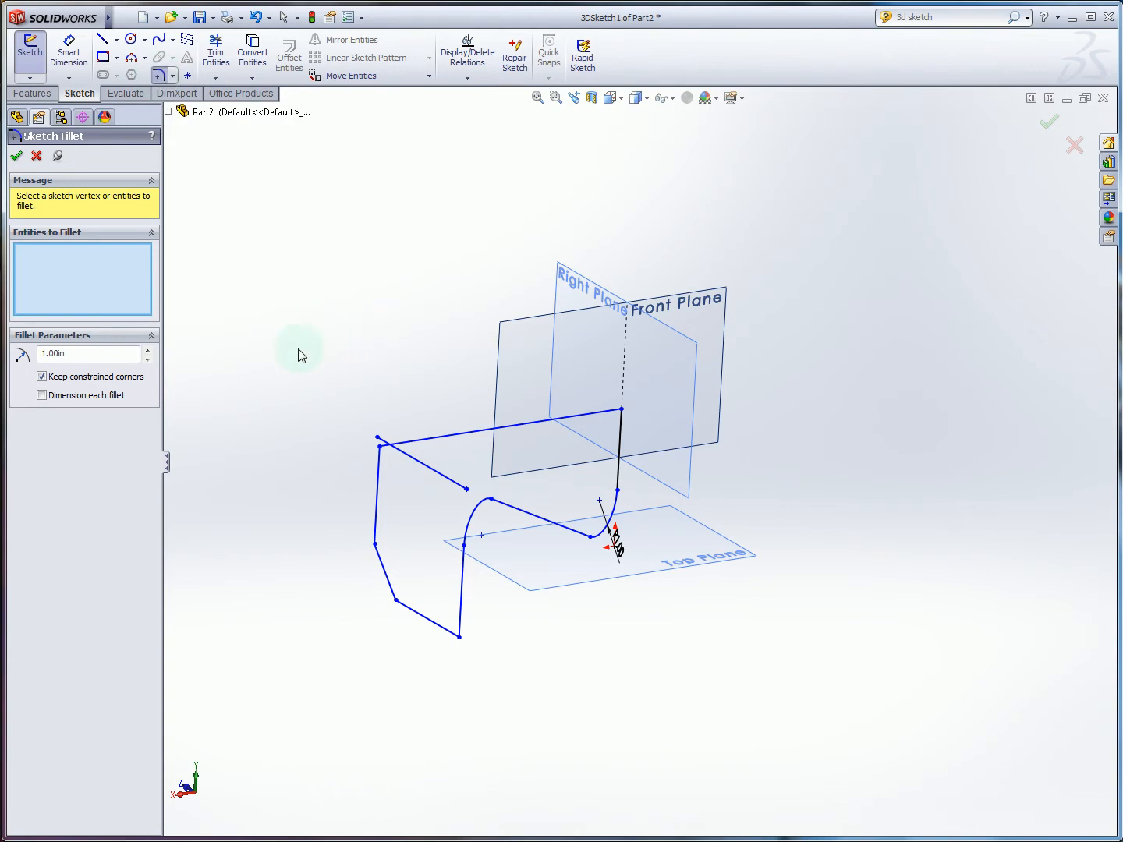
# - Sketch a three-point arc of about 3.64 in radius from the loop's lower corner to the upper fillet's end, passing through the origin fillet's end
pyautogui.click(131, 59)
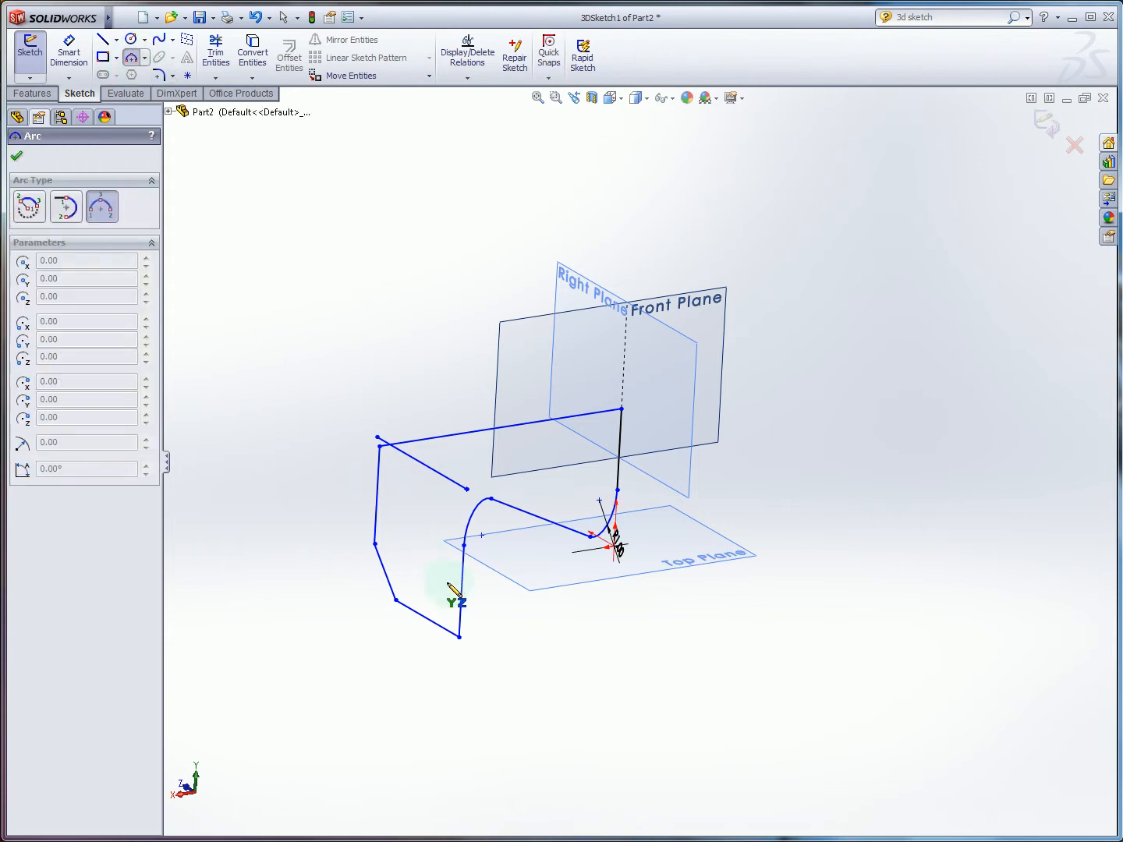
pyautogui.click(460, 636)
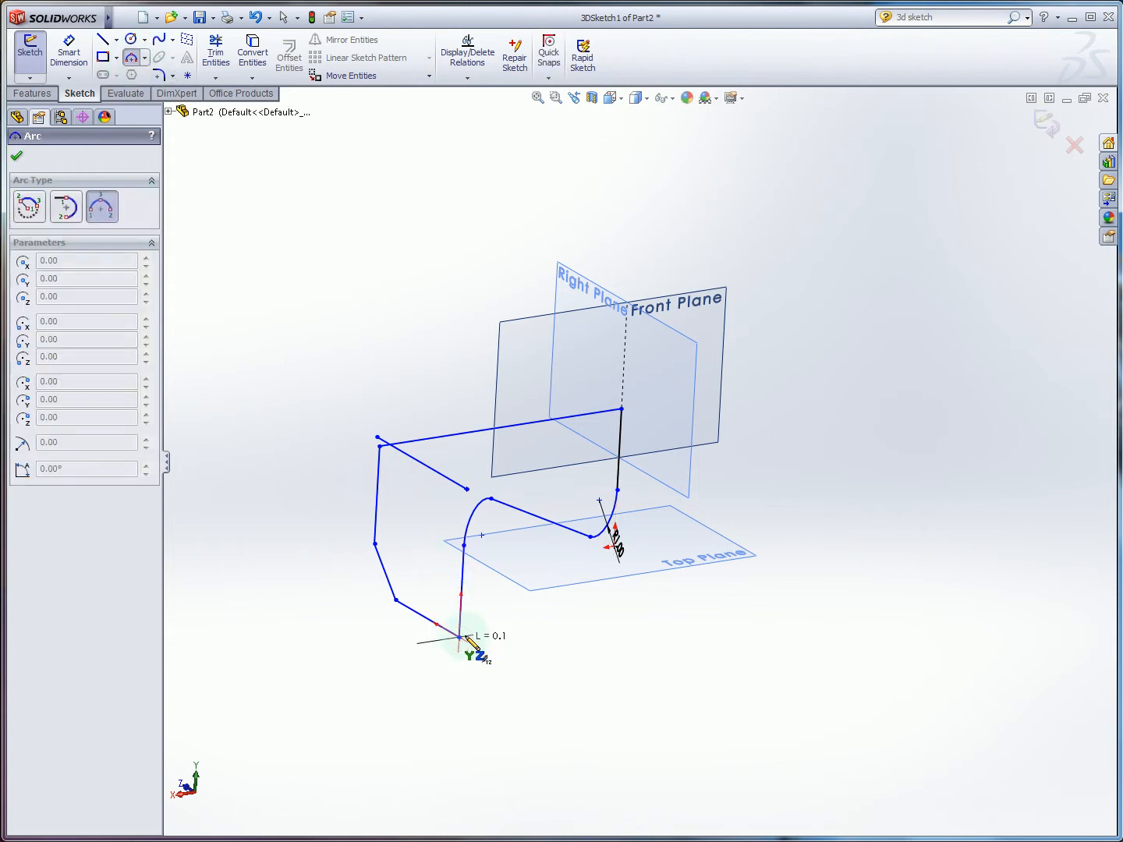
pyautogui.click(490, 498)
pyautogui.click(590, 535)
pyautogui.moveTo(534, 550)
pyautogui.mouseDown(button='middle')
pyautogui.moveTo(584, 566)
pyautogui.moveTo(545, 576)
pyautogui.moveTo(464, 519)
pyautogui.moveTo(494, 527)
pyautogui.mouseUp(button='middle')
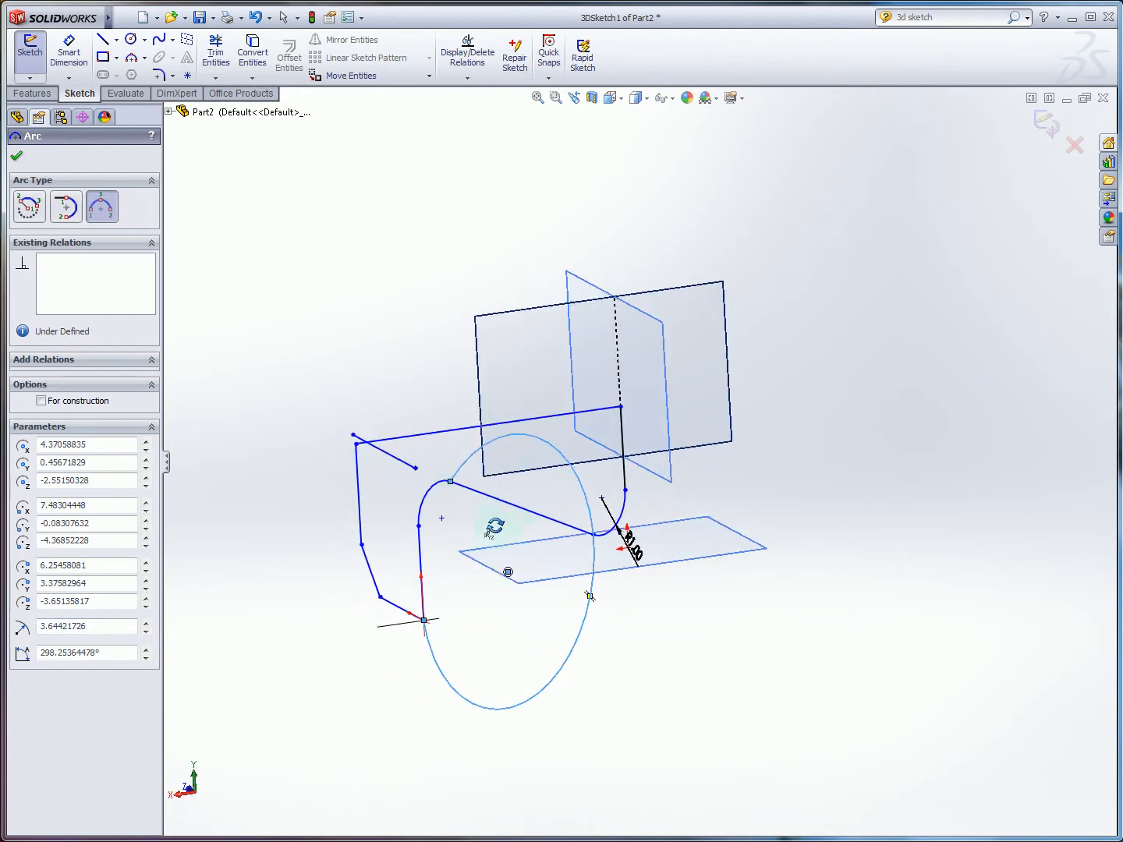
pyautogui.moveTo(546, 672)
pyautogui.mouseDown(button='middle')
pyautogui.moveTo(555, 638)
pyautogui.moveTo(569, 642)
pyautogui.moveTo(502, 607)
pyautogui.mouseUp(button='middle')
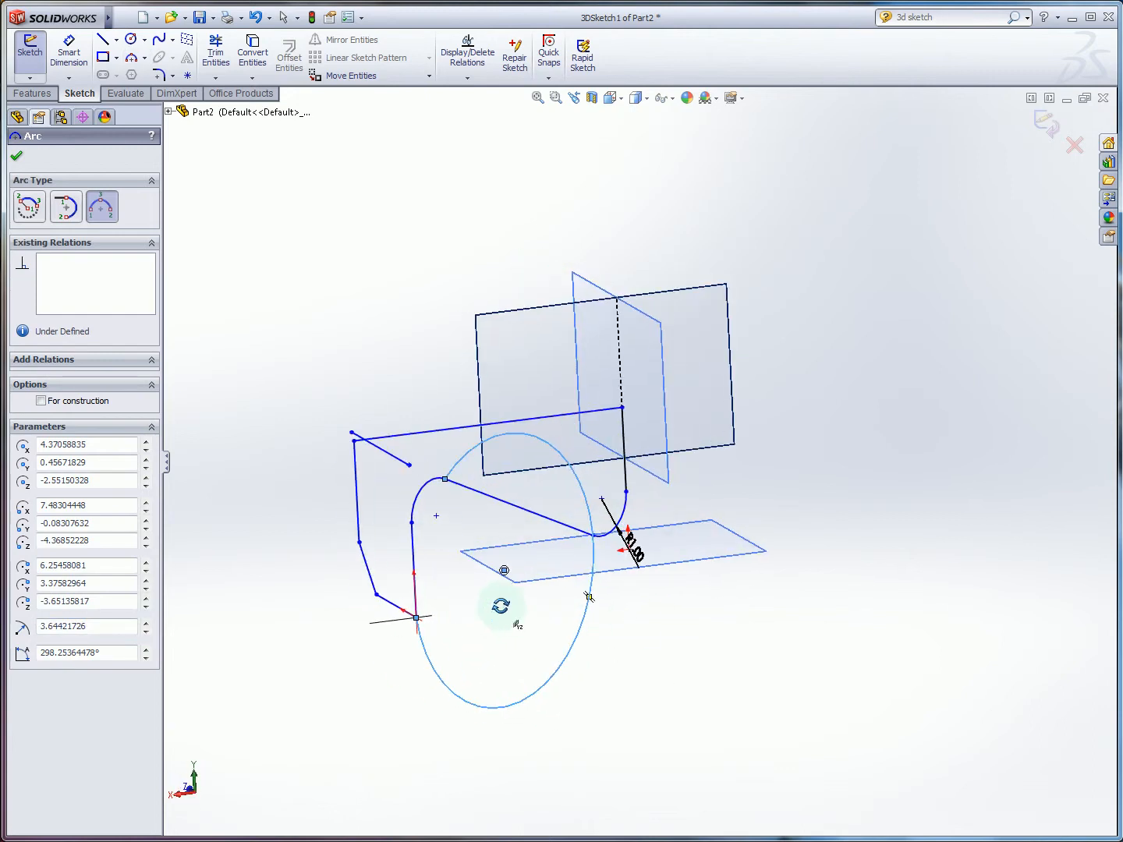
pyautogui.click(553, 676)
pyautogui.press('Escape')
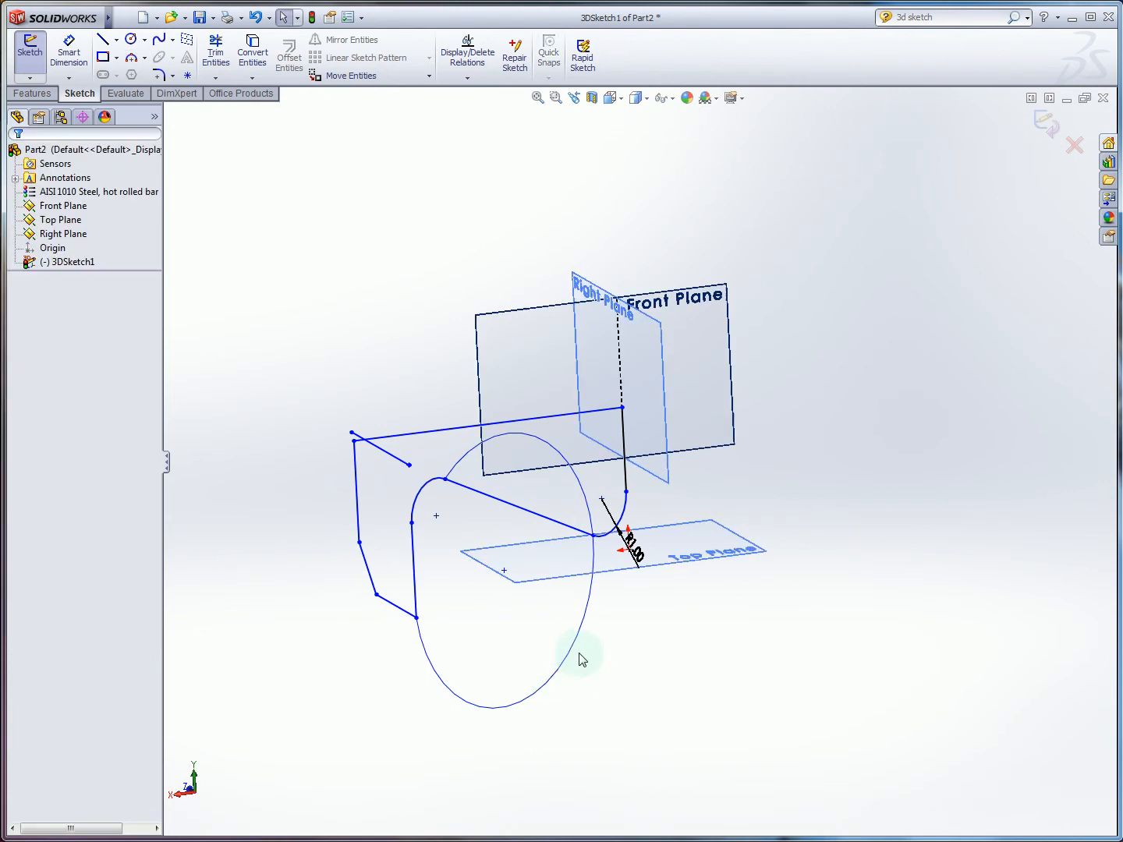
# - Delete the three-point arc and the leftover upper line along Z
pyautogui.moveTo(471, 519); pyautogui.dragTo(509, 538, button='middle')
pyautogui.click(461, 489)
pyautogui.press('Delete')
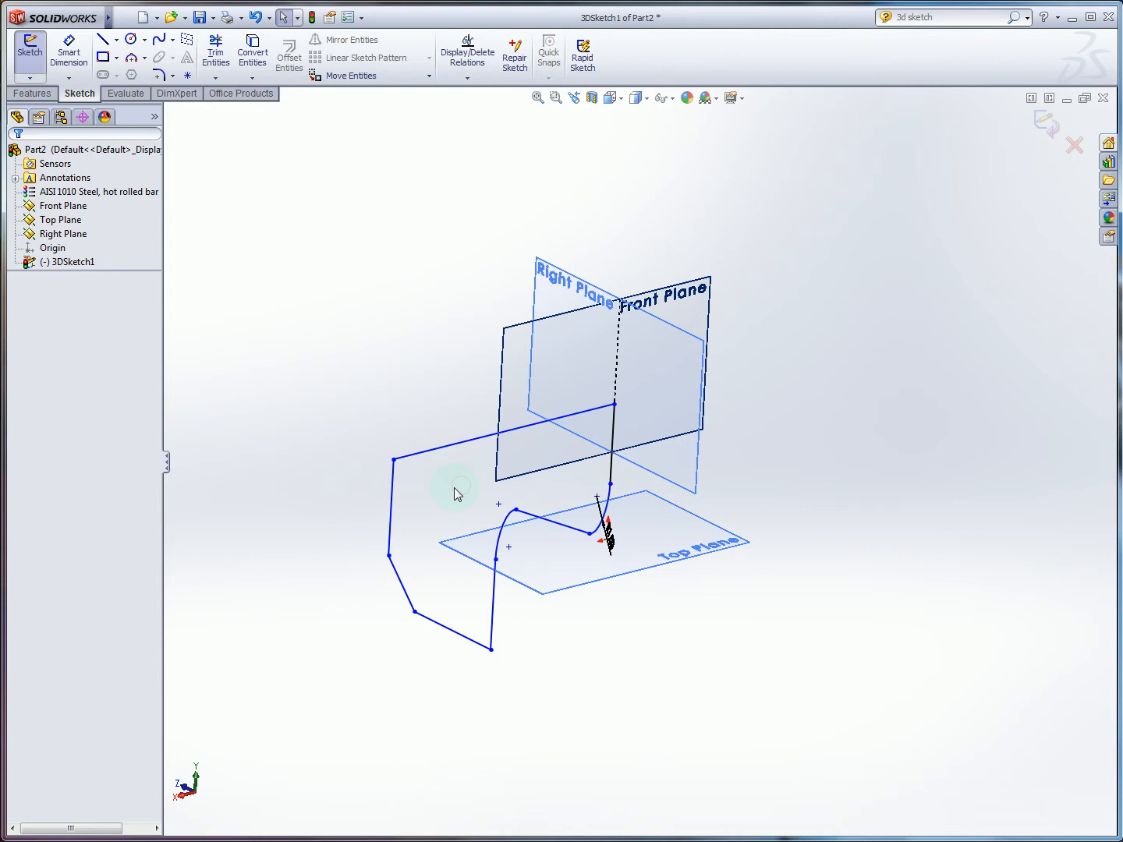
# - Check the pyramid example on the 3D Sketching slide in PowerPoint, and clear all entities from the 3D sketch
pyautogui.hotkey('alt', 'Tab')
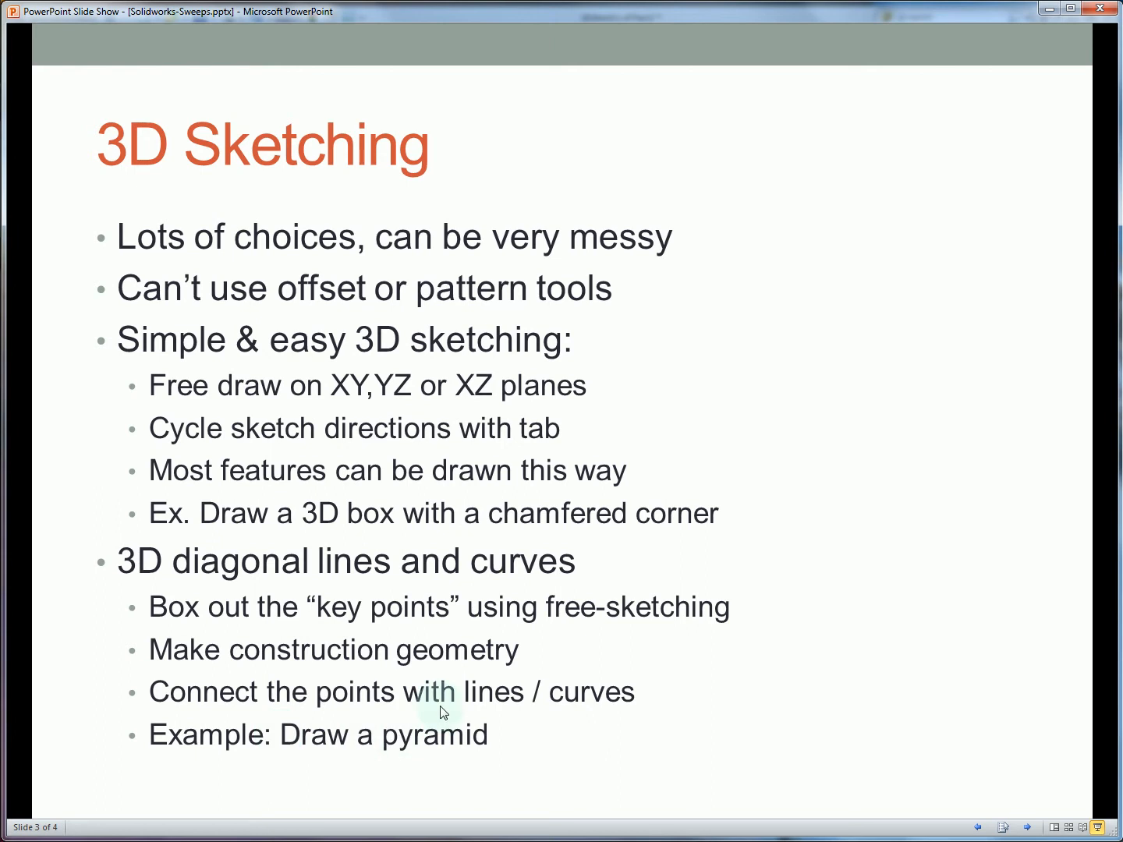
pyautogui.hotkey('alt', 'Tab')
pyautogui.moveTo(601, 466)
pyautogui.mouseDown(button='middle')
pyautogui.moveTo(406, 504)
pyautogui.moveTo(438, 503)
pyautogui.mouseUp(button='middle')
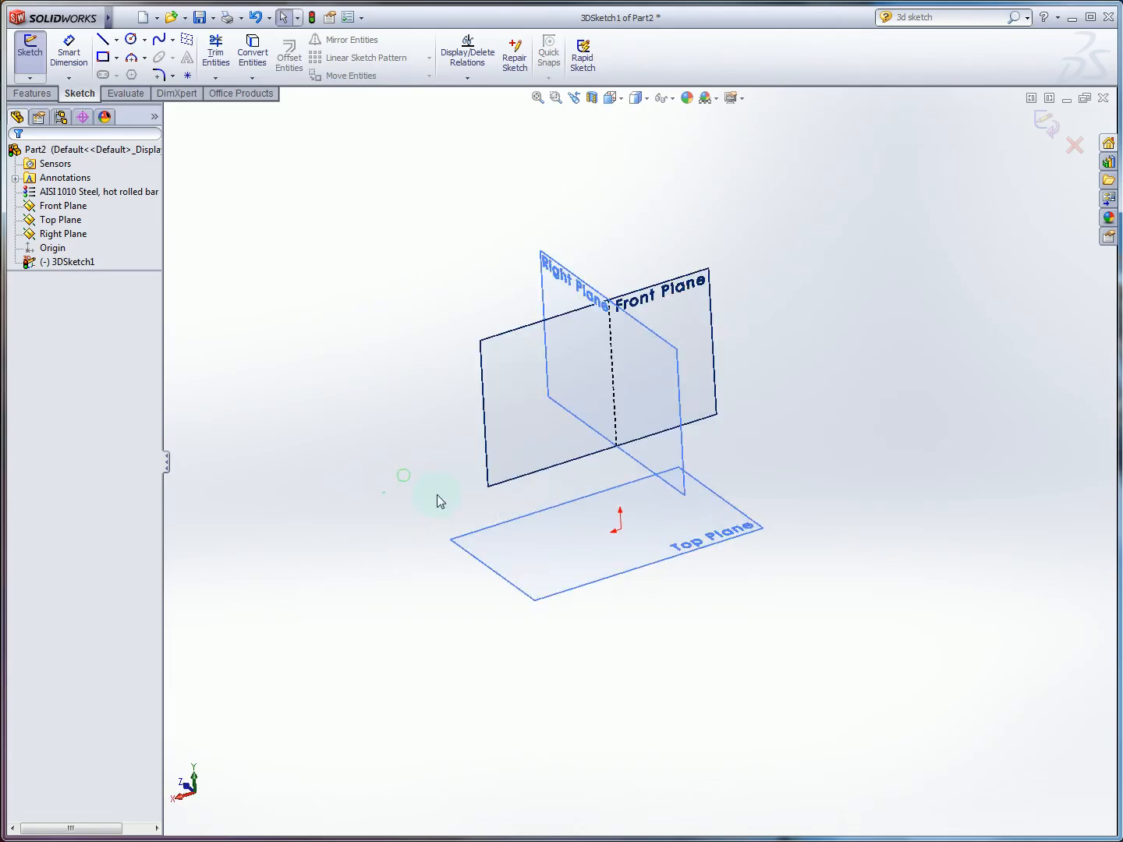
pyautogui.scroll(-2, 646, 477)
pyautogui.moveTo(614, 501); pyautogui.dragTo(622, 490, button='middle')
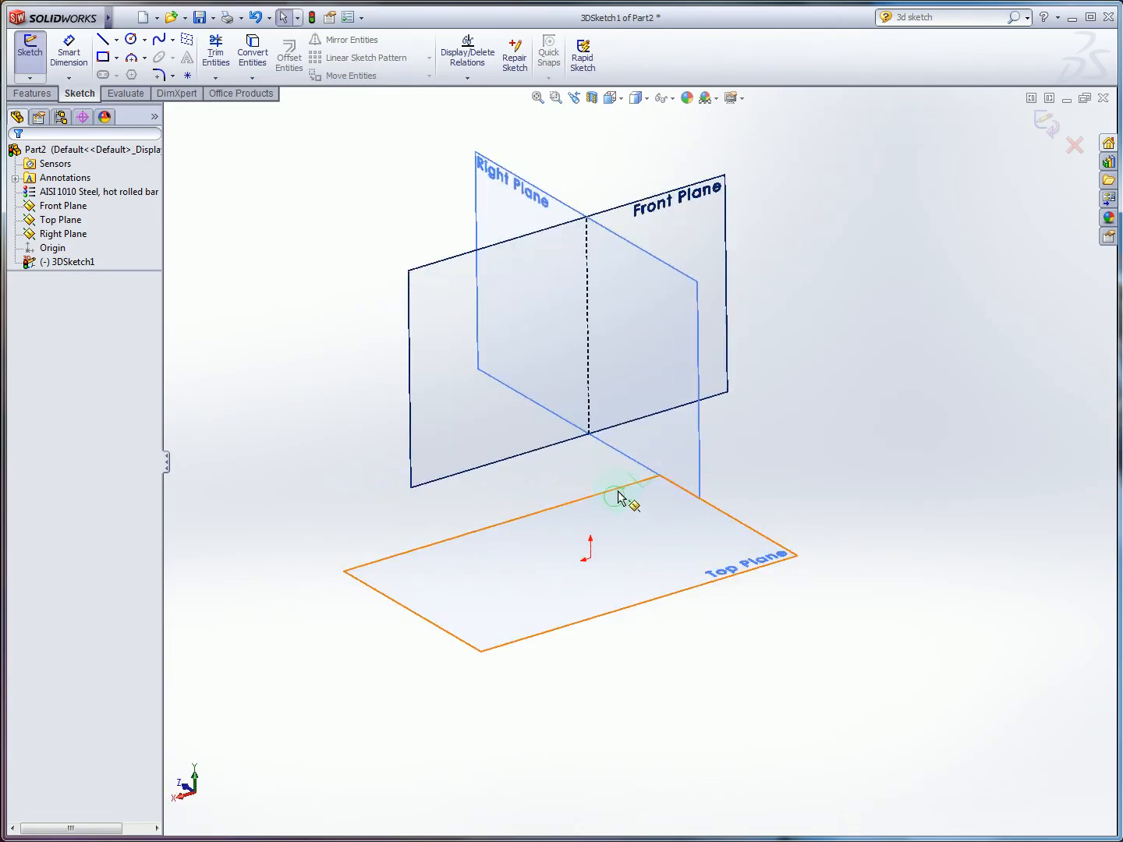
# - Sketch a corner rectangle of about 7.48 by 8.46 in on the ZX plane, starting at the origin
pyautogui.click(103, 58)
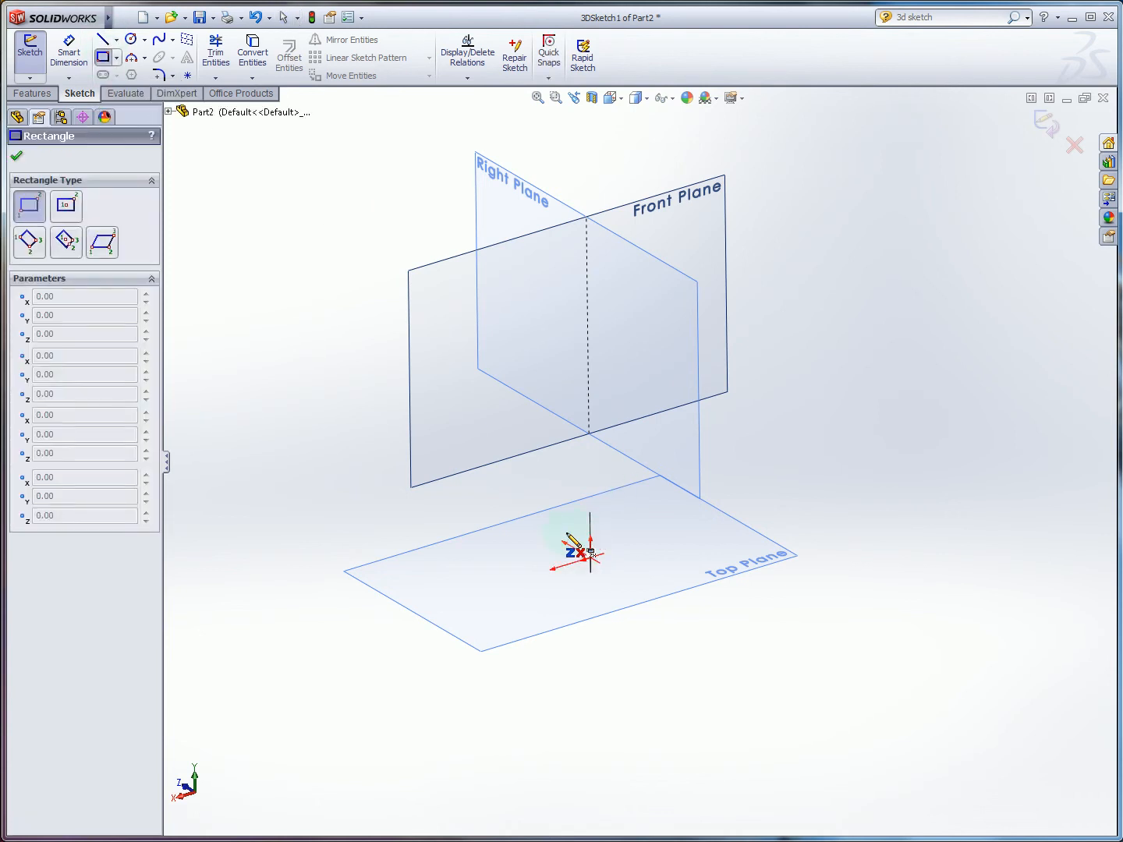
pyautogui.scroll(1, 566, 534)
pyautogui.click(598, 541)
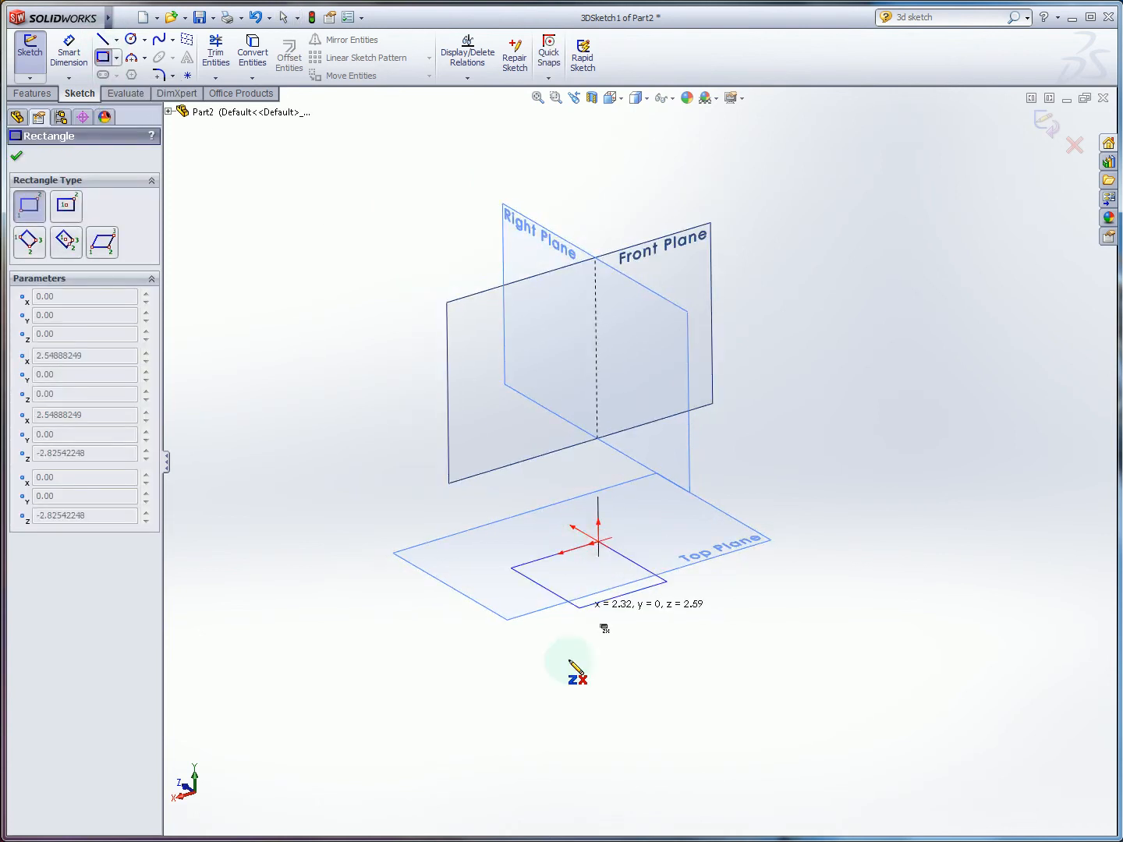
pyautogui.click(541, 758)
pyautogui.press('Escape')
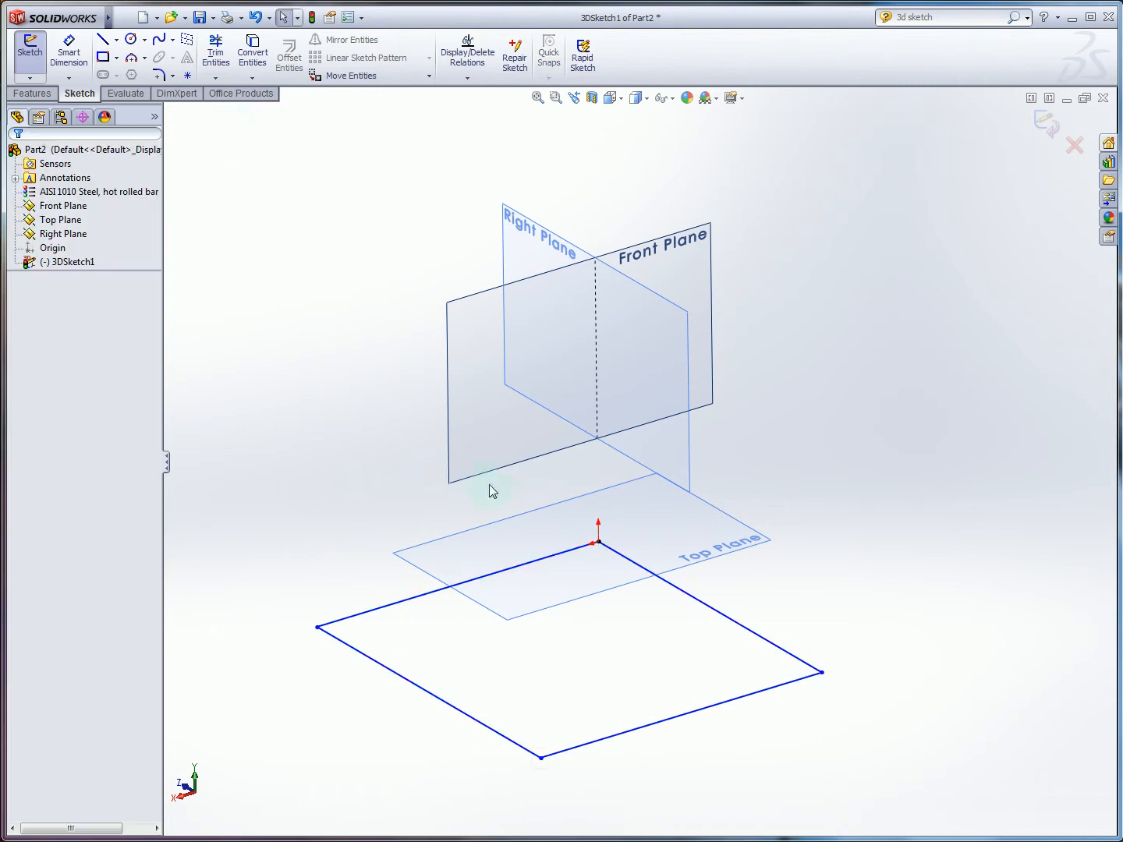
# - Dimension two adjacent sides of the base rectangle to 5 in each
pyautogui.click(462, 584)
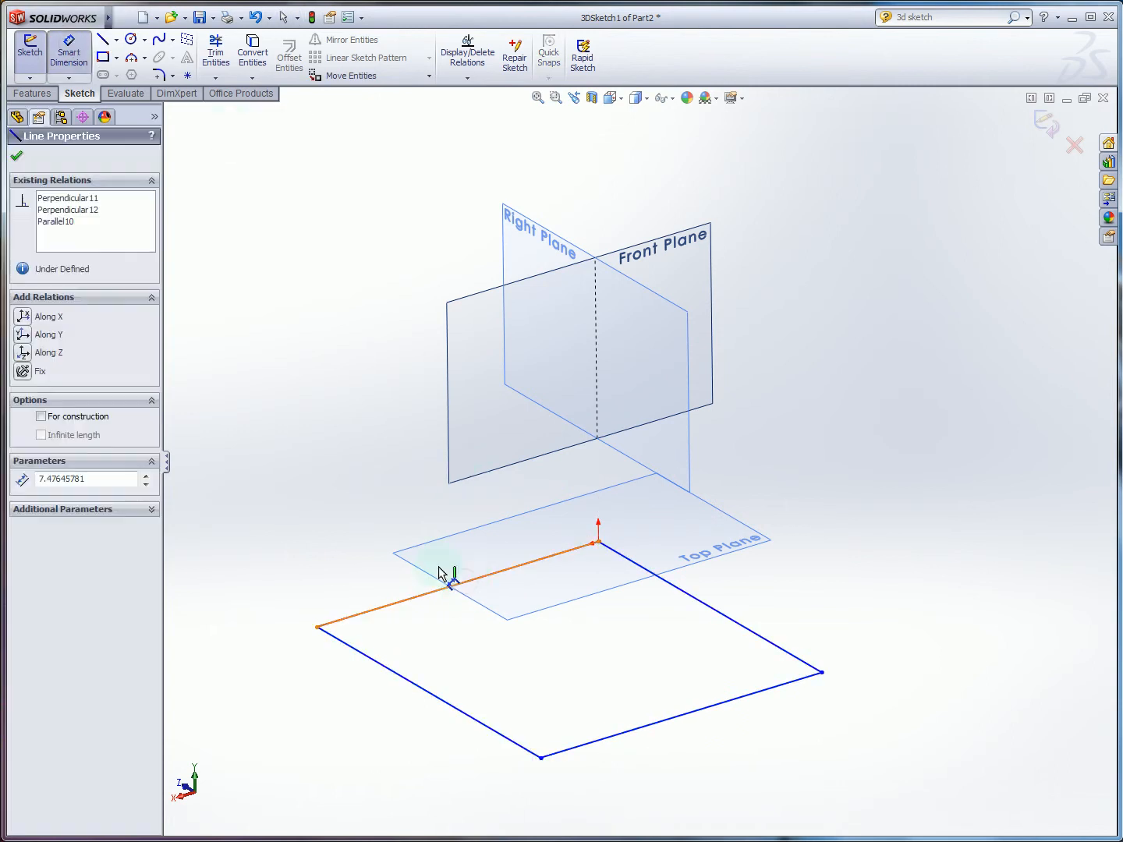
pyautogui.click(389, 539)
pyautogui.write('5')
pyautogui.press('Return')
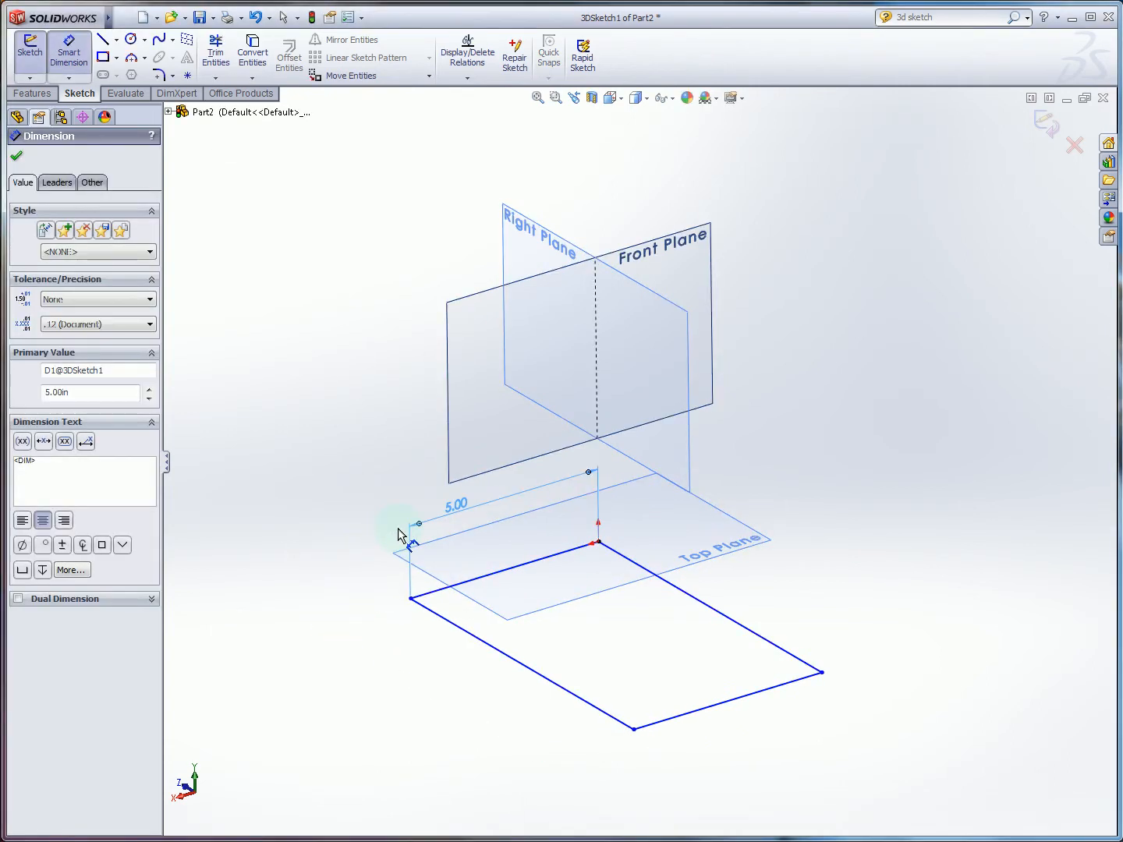
pyautogui.click(565, 689)
pyautogui.click(468, 712)
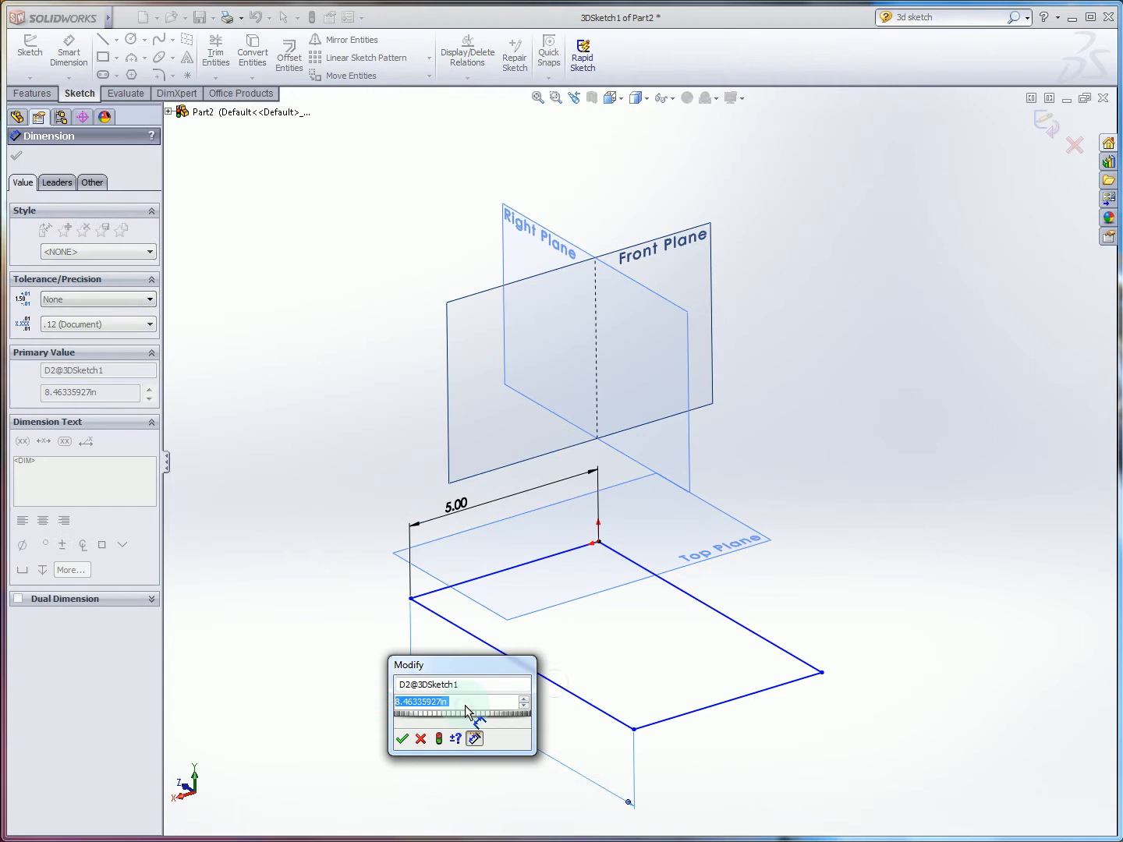
pyautogui.write('5')
pyautogui.press('Return')
pyautogui.press('Escape')
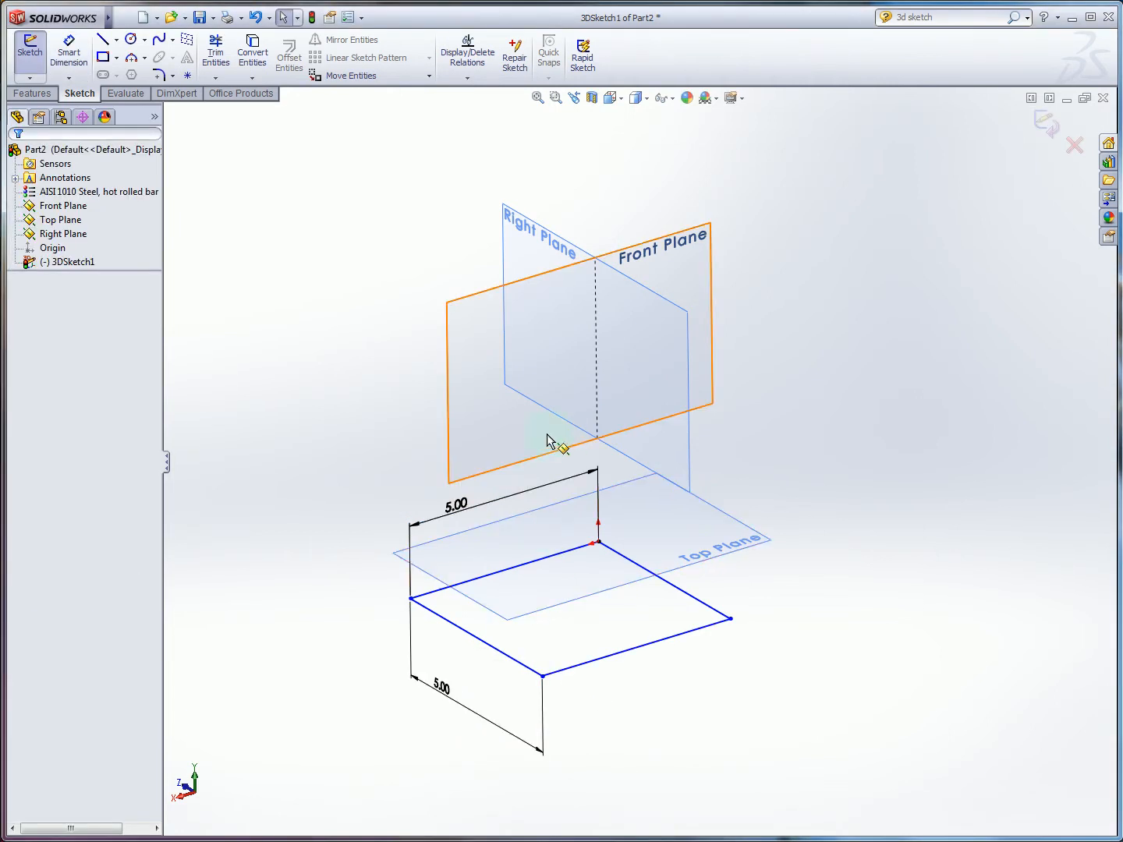
# - Draw construction centerlines along both diagonals of the square base, joining opposite corners
pyautogui.moveTo(635, 336)
pyautogui.mouseDown(button='middle')
pyautogui.moveTo(644, 281)
pyautogui.moveTo(644, 354)
pyautogui.mouseUp(button='middle')
pyautogui.click(116, 39)
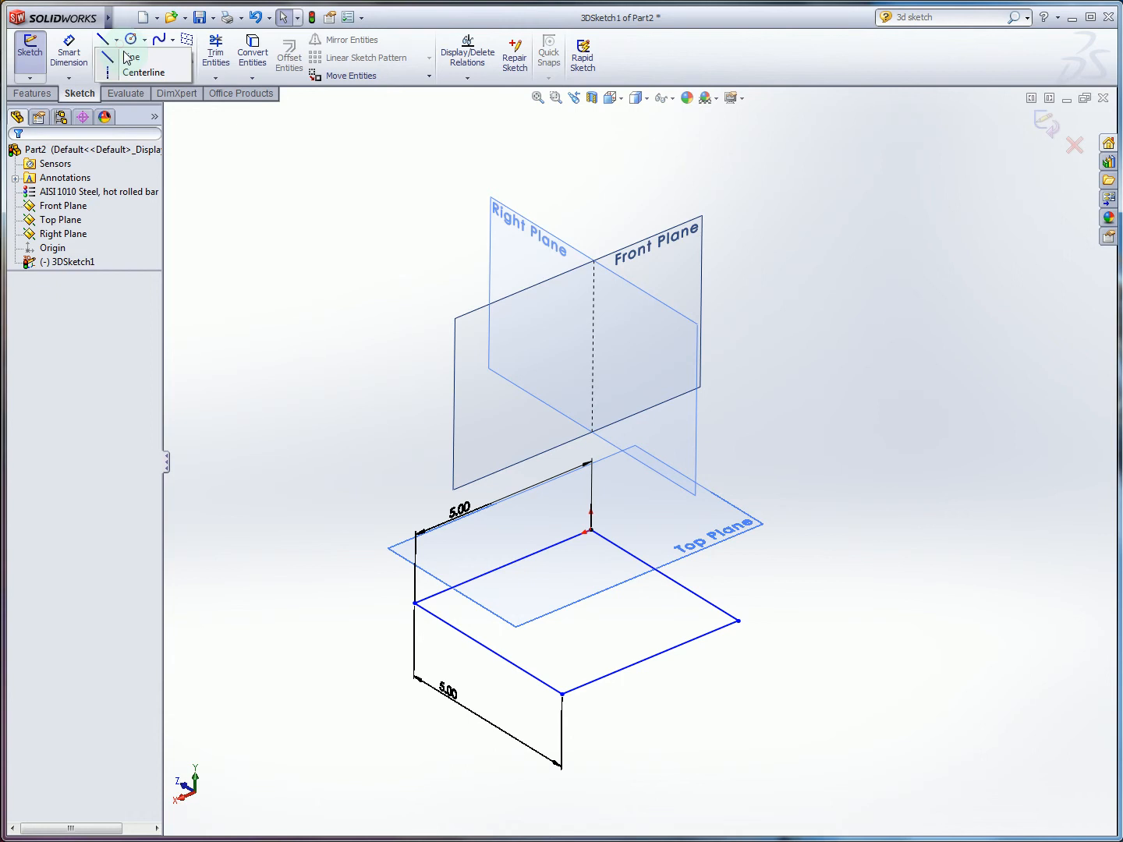
pyautogui.click(142, 71)
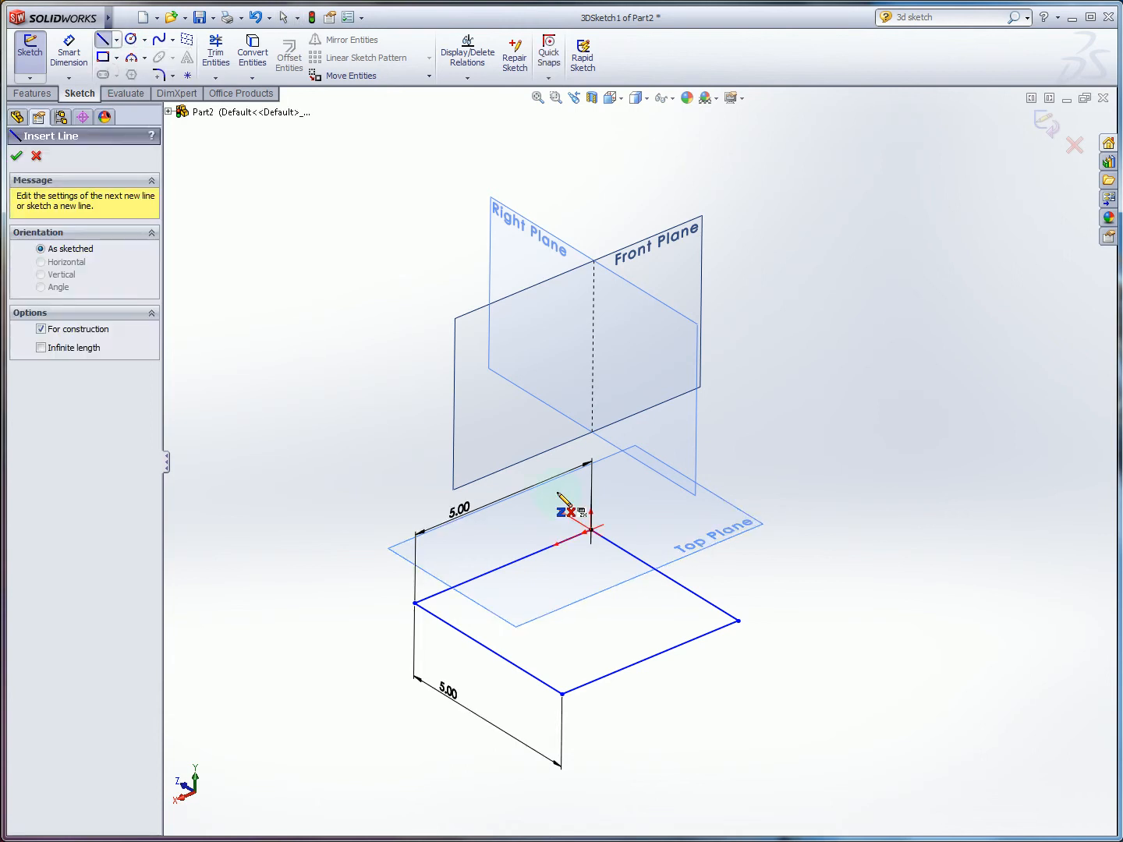
pyautogui.click(590, 531)
pyautogui.click(562, 693)
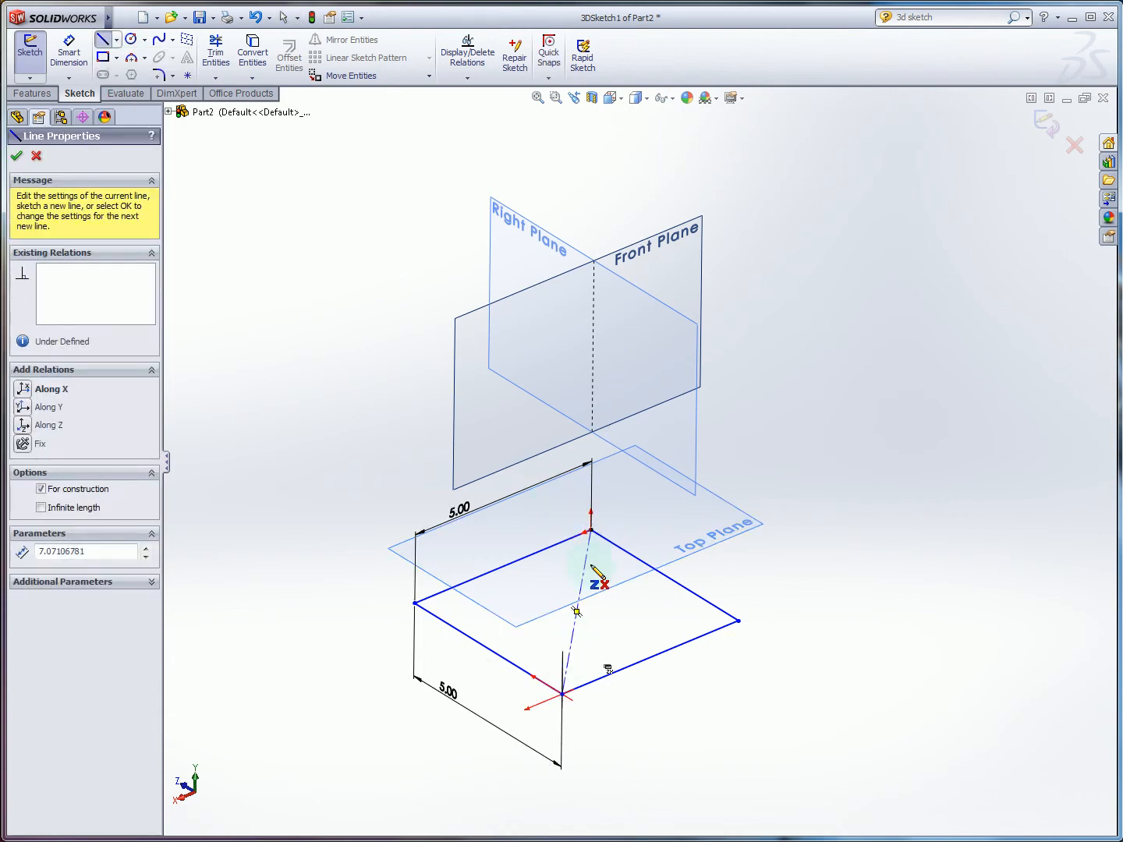
pyautogui.press('Escape')
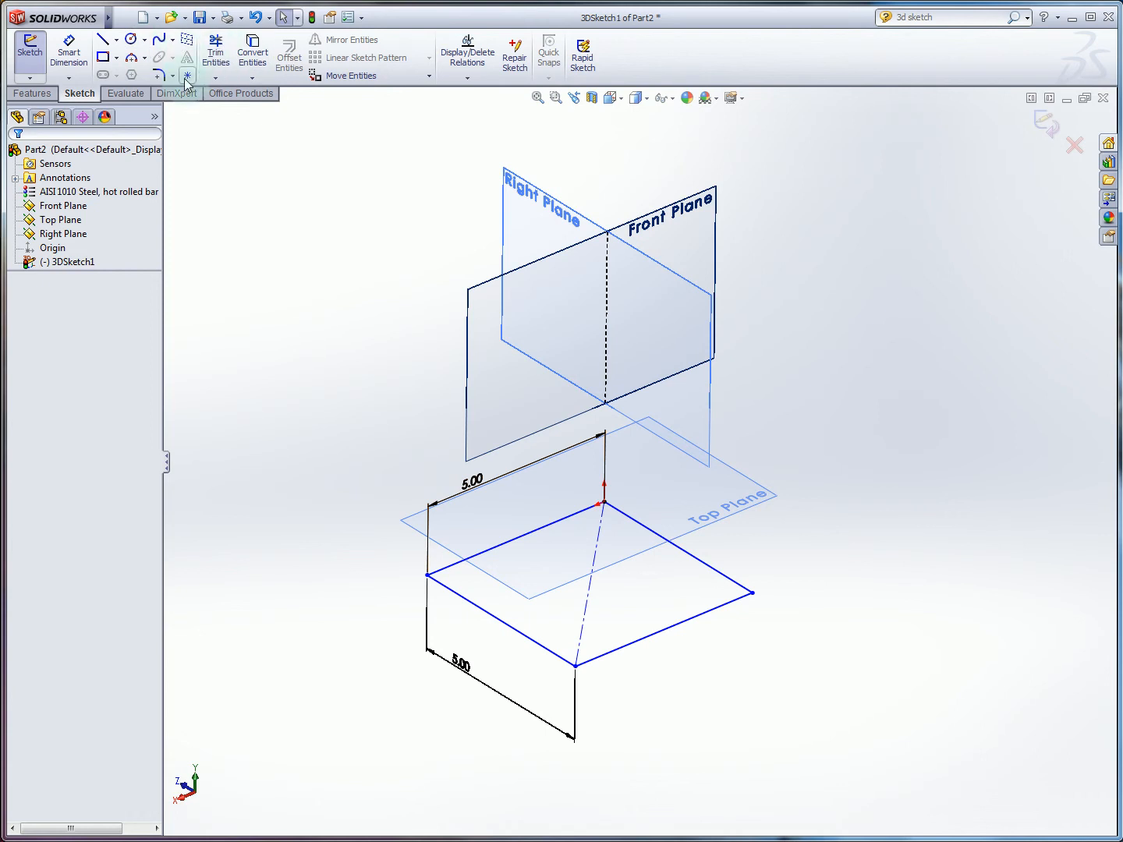
pyautogui.click(116, 40)
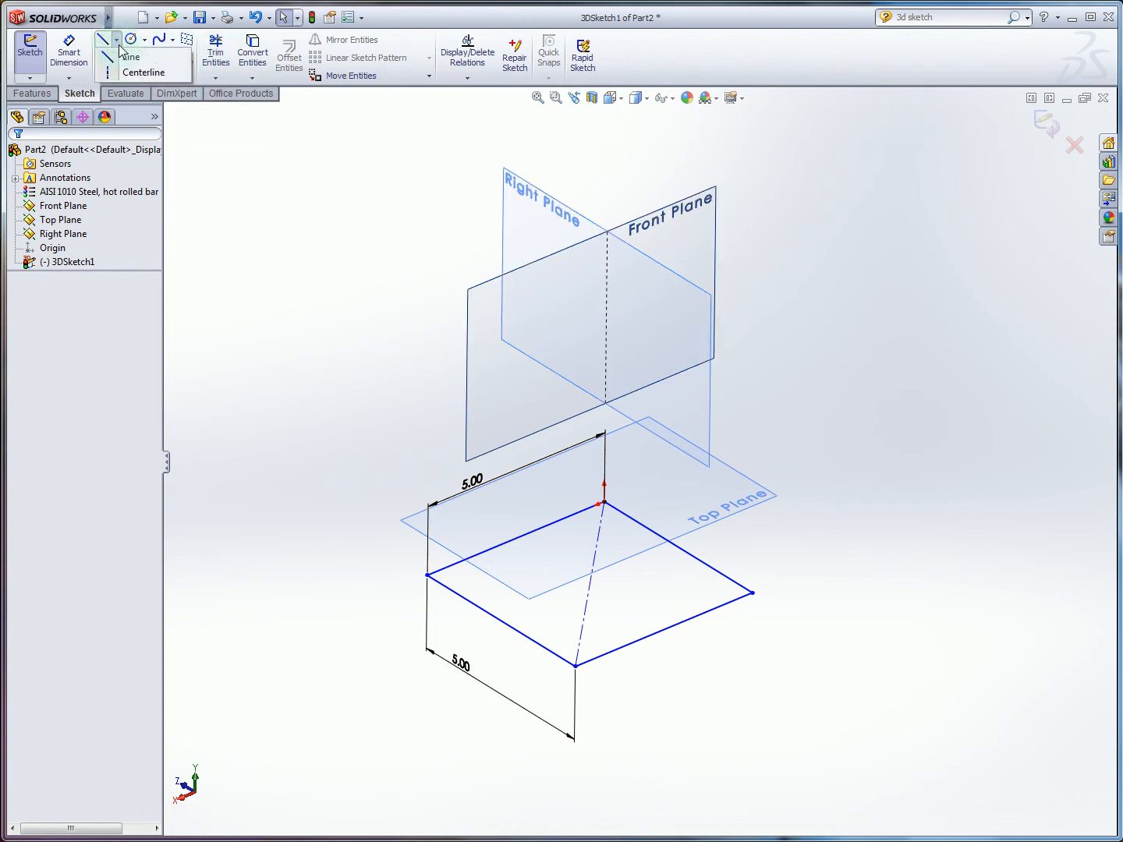
pyautogui.click(145, 71)
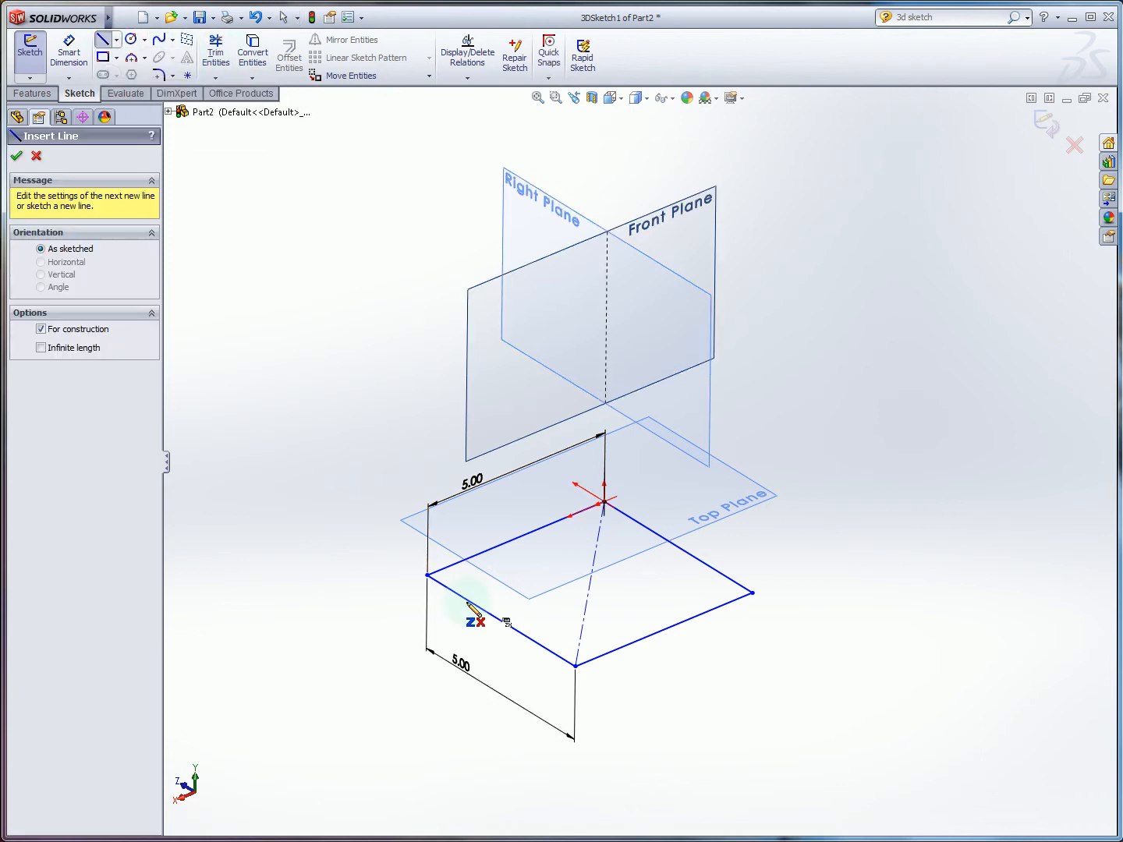
pyautogui.click(427, 574)
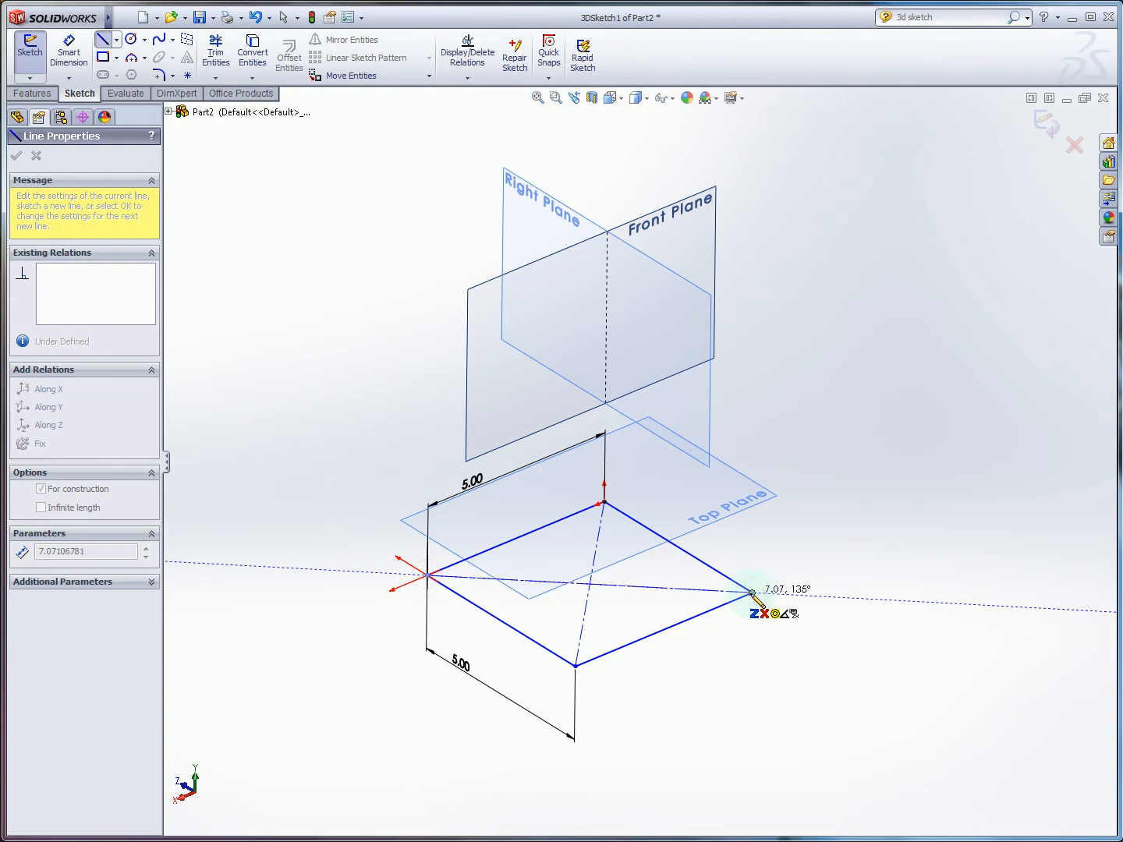
pyautogui.click(753, 593)
pyautogui.press('Escape')
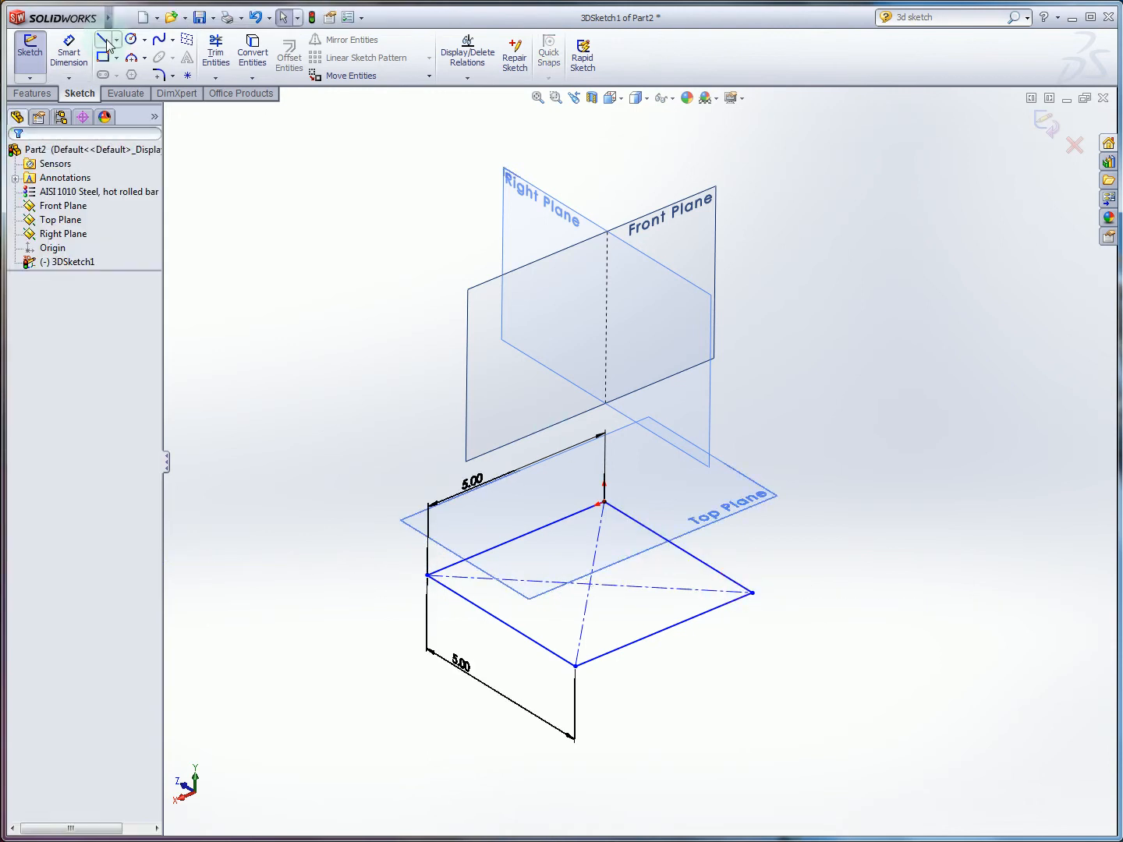
# - Draw a vertical centerline about 7.77 in long along Y, upward from the point where the base diagonals cross
pyautogui.click(107, 44)
pyautogui.moveTo(614, 596)
pyautogui.mouseDown(button='middle')
pyautogui.moveTo(639, 564)
pyautogui.moveTo(608, 556)
pyautogui.mouseUp(button='middle')
pyautogui.click(116, 39)
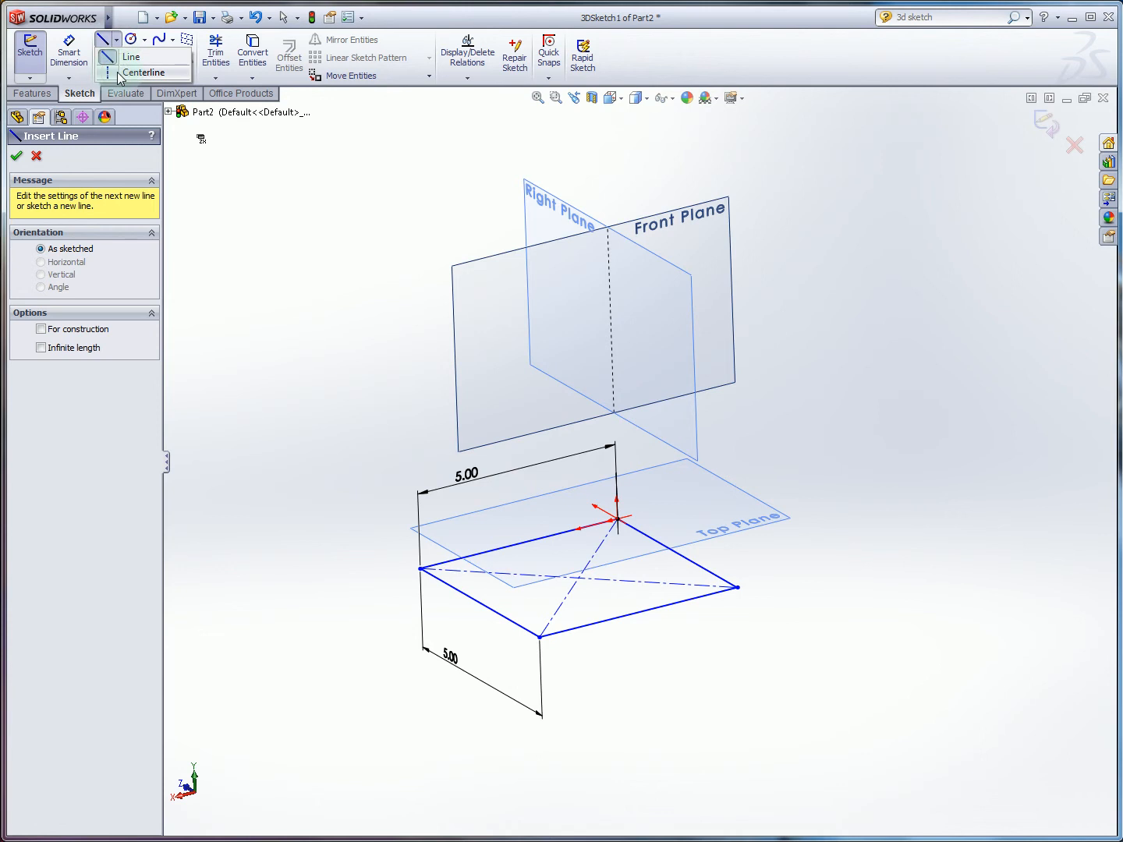
pyautogui.click(117, 73)
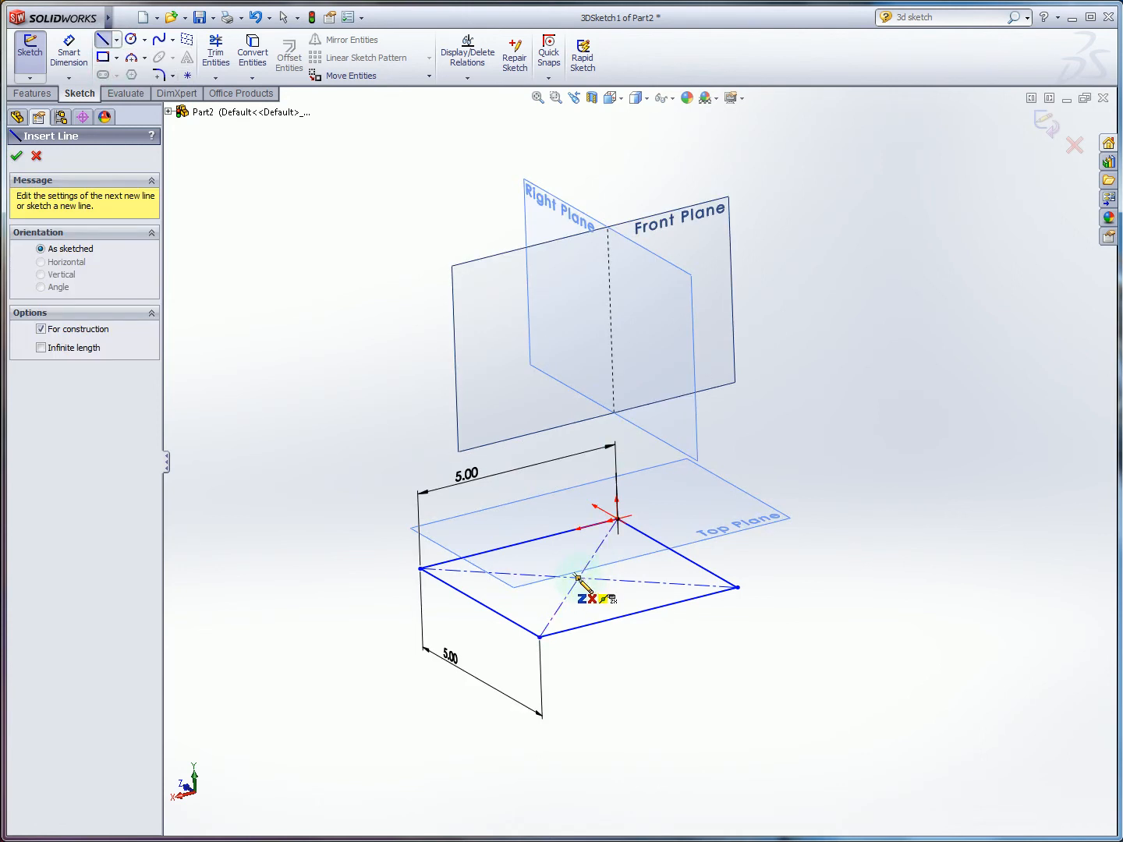
pyautogui.moveTo(621, 583)
pyautogui.mouseDown(button='middle')
pyautogui.moveTo(620, 706)
pyautogui.moveTo(636, 729)
pyautogui.mouseUp(button='middle')
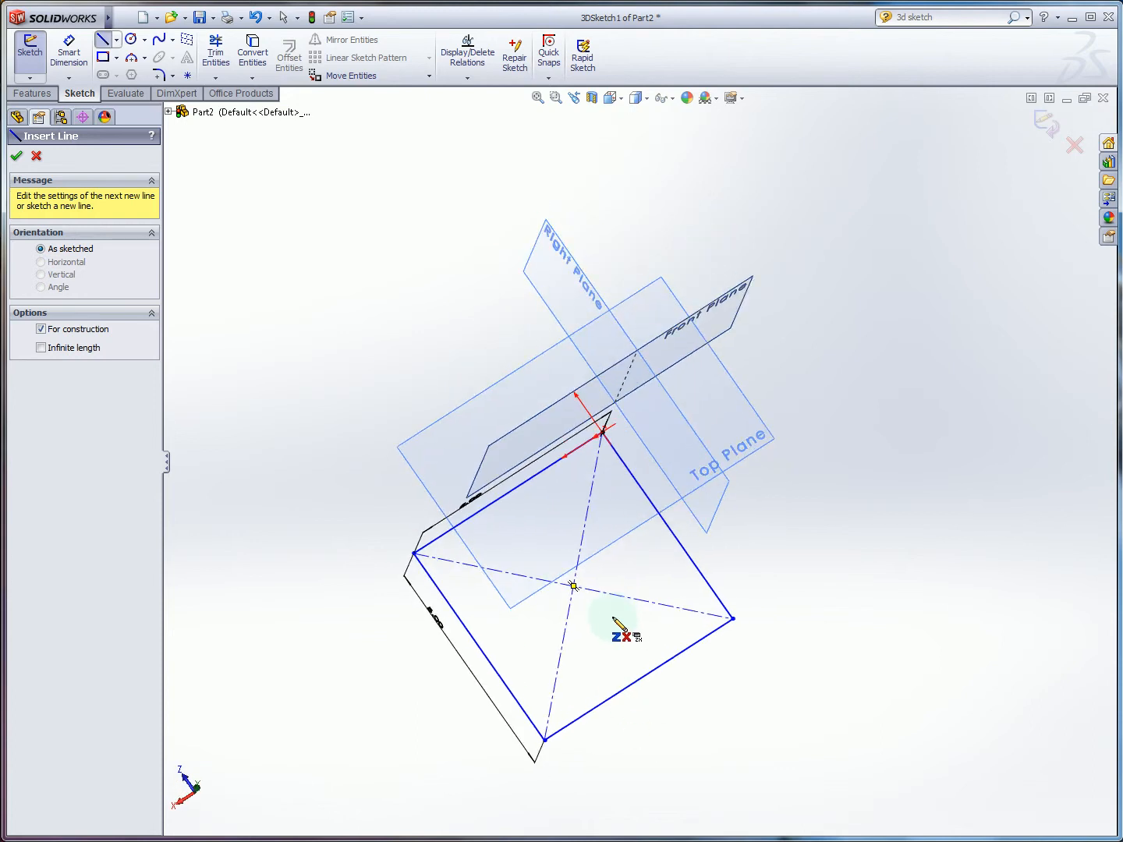
pyautogui.moveTo(614, 619); pyautogui.dragTo(601, 623, button='middle')
pyautogui.hotkey('ctrl', '7')
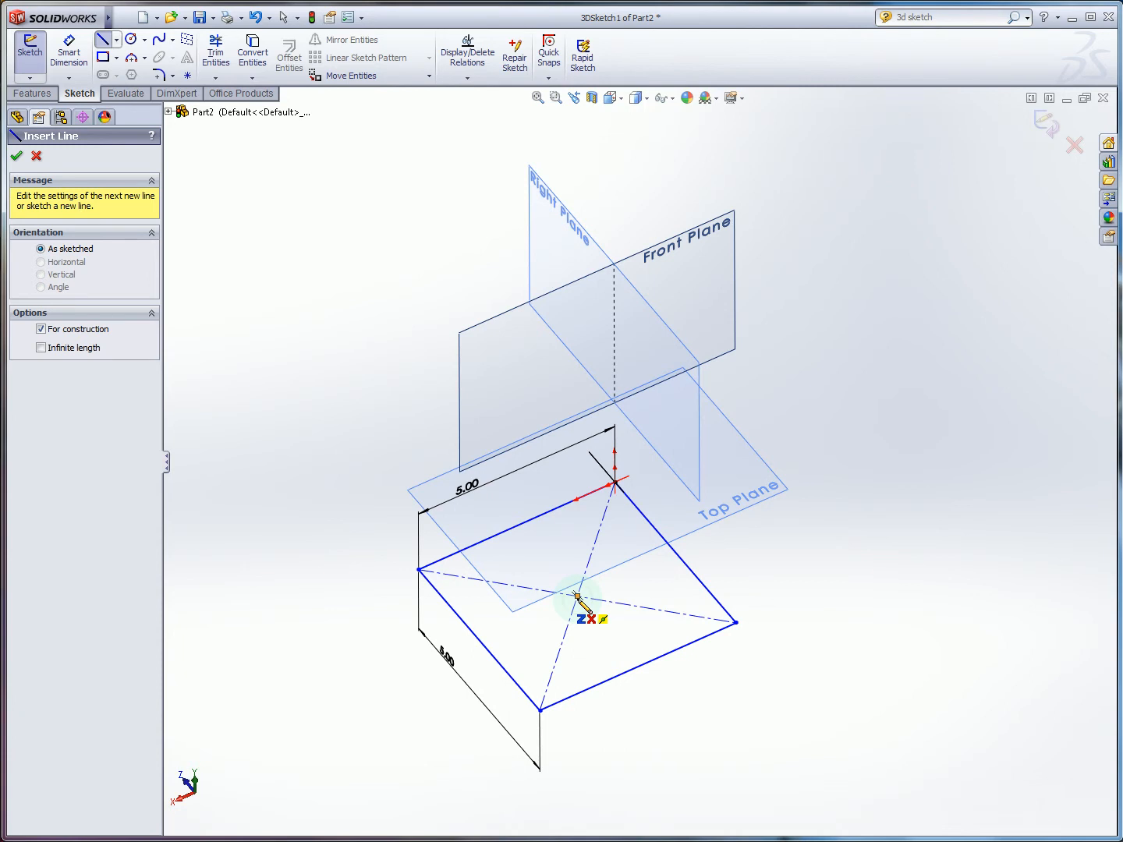
pyautogui.click(577, 597)
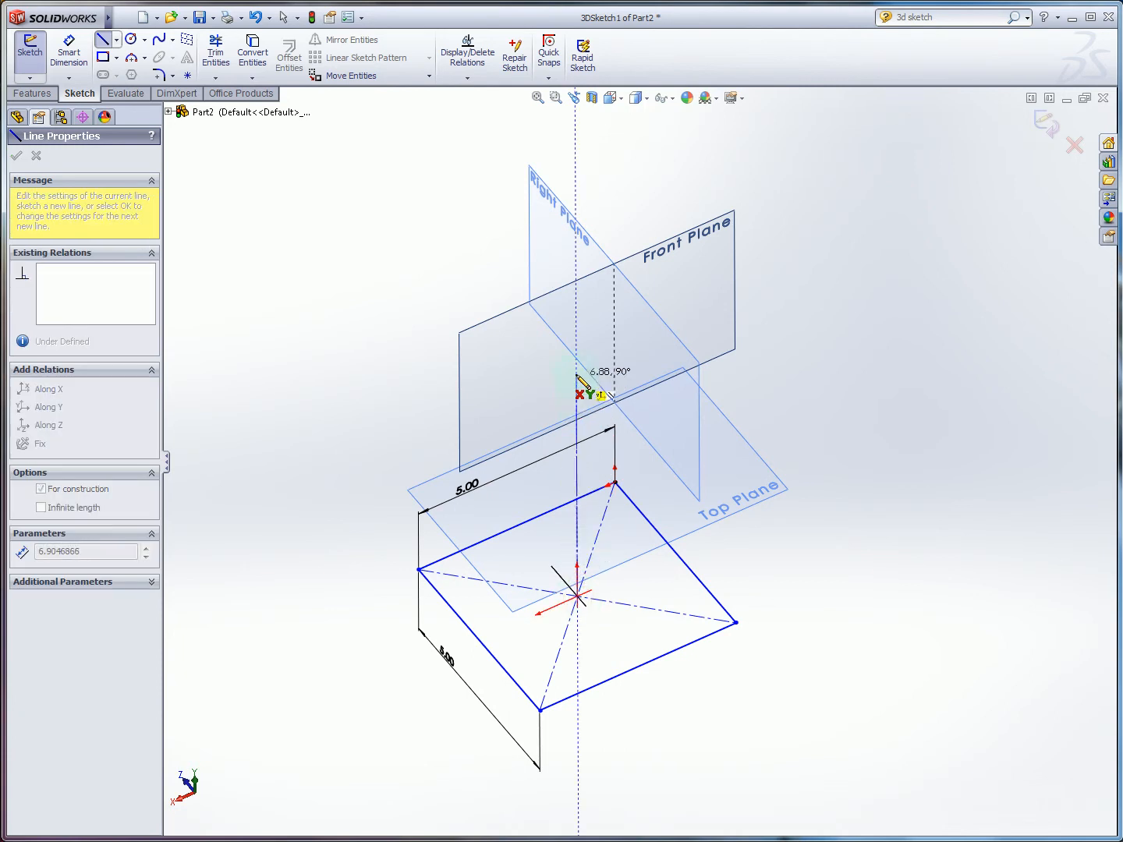
pyautogui.click(576, 346)
pyautogui.press('Escape')
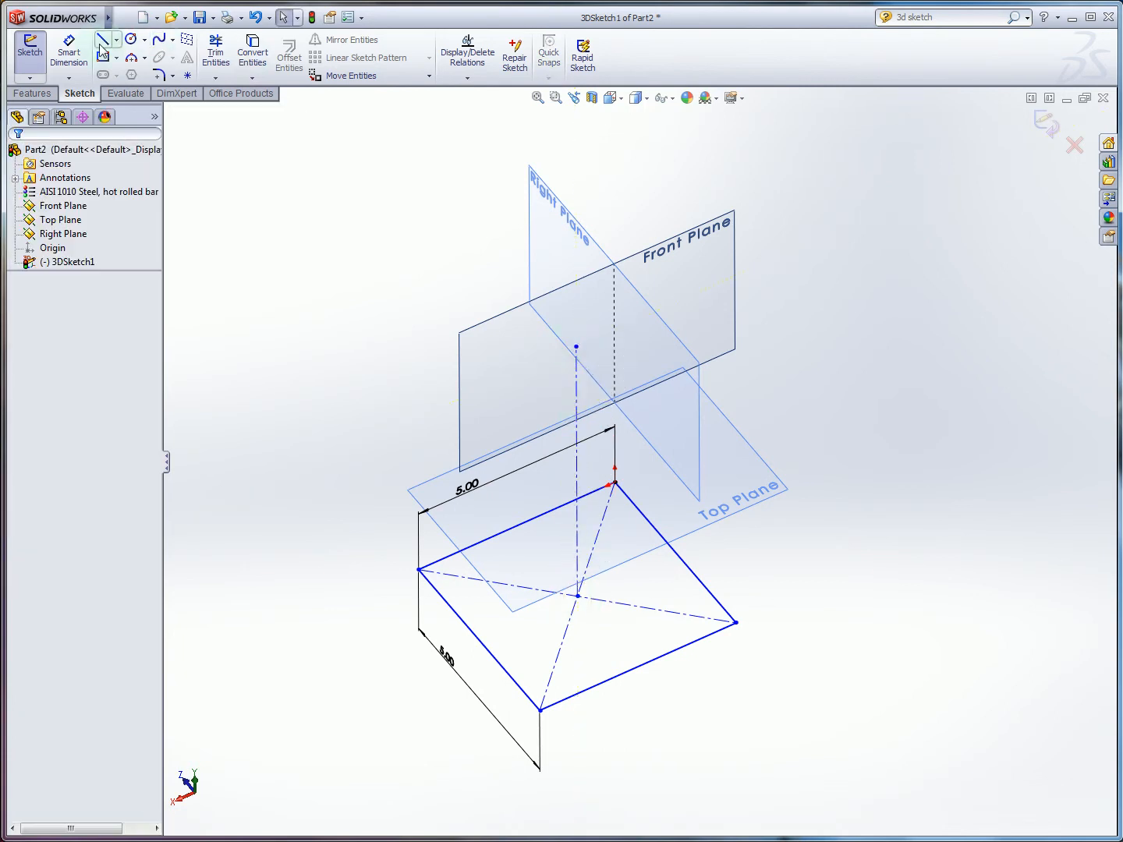
# - Dimension the vertical centerline to a height of 8 in
pyautogui.click(69, 55)
pyautogui.click(577, 515)
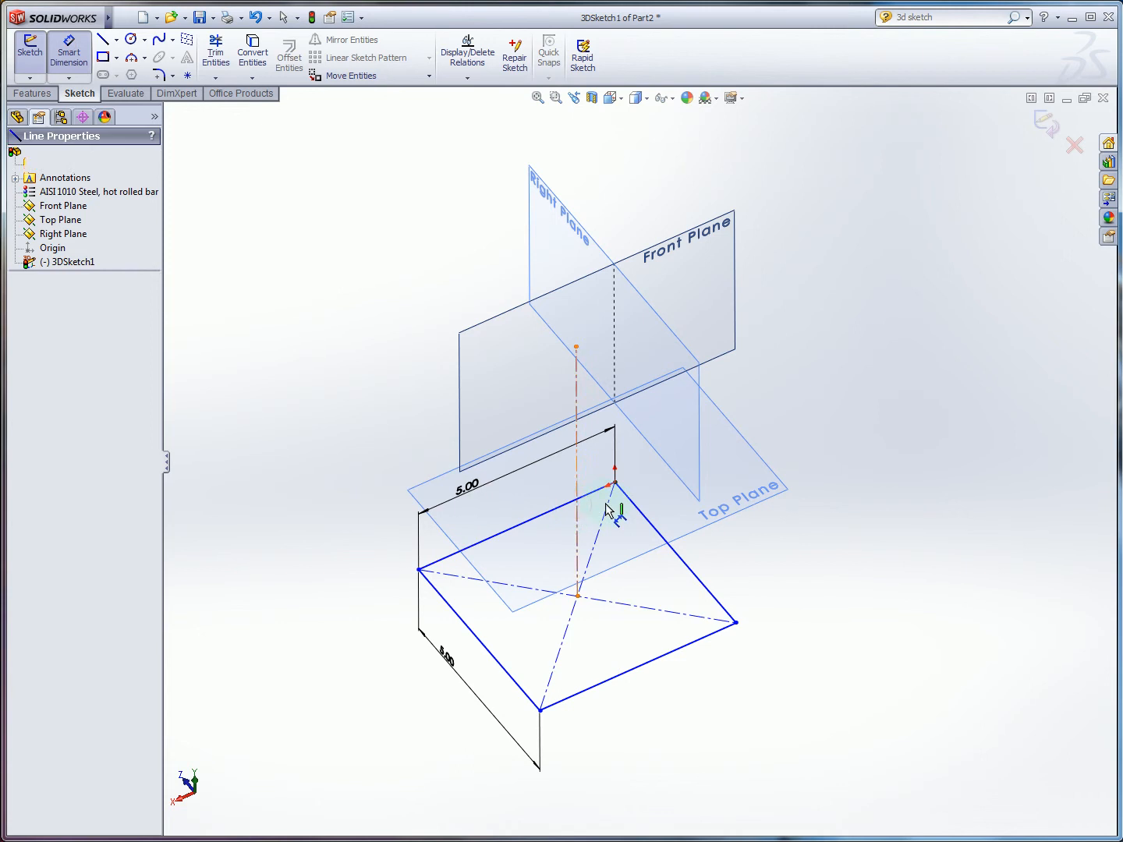
pyautogui.click(722, 472)
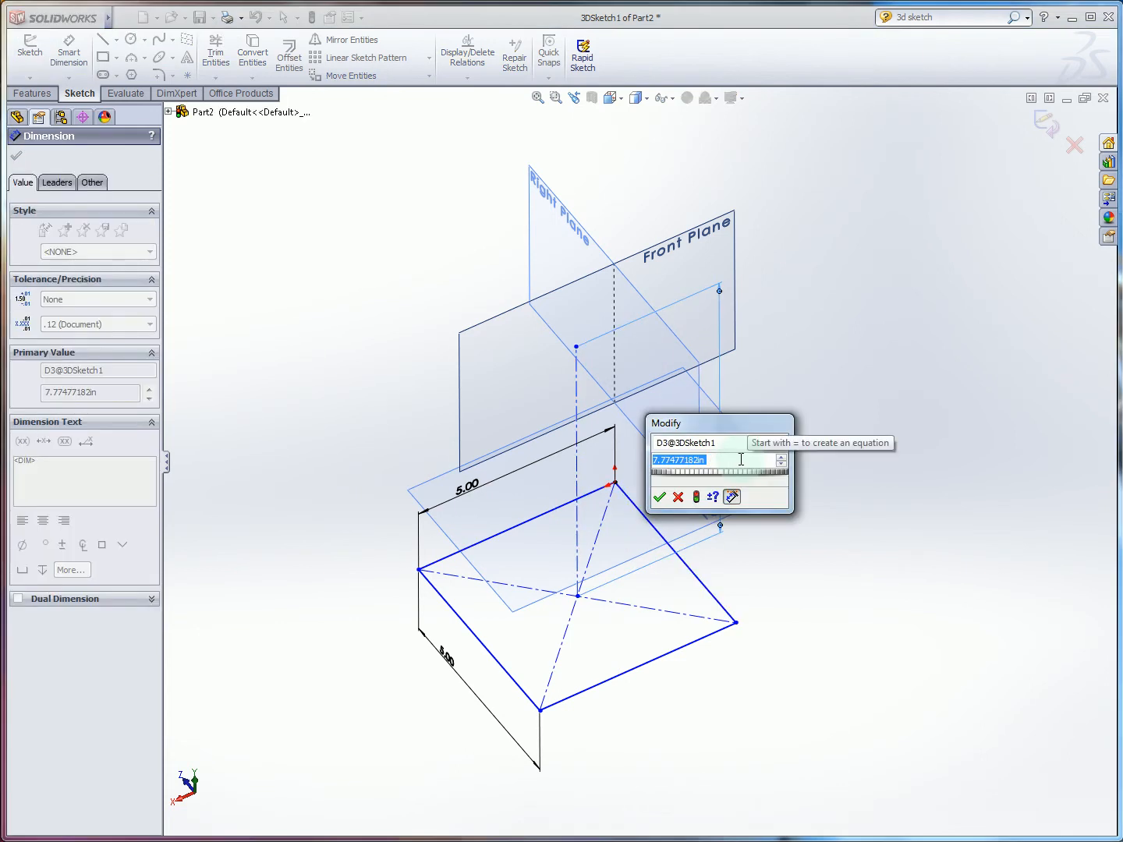
pyautogui.write('8')
pyautogui.press('Return')
# - Draw solid lines joining the upper end of the vertical centerline to all four corners of the base
pyautogui.moveTo(601, 301)
pyautogui.mouseDown(button='middle')
pyautogui.moveTo(632, 531)
pyautogui.moveTo(647, 522)
pyautogui.moveTo(546, 481)
pyautogui.moveTo(619, 495)
pyautogui.moveTo(592, 471)
pyautogui.mouseUp(button='middle')
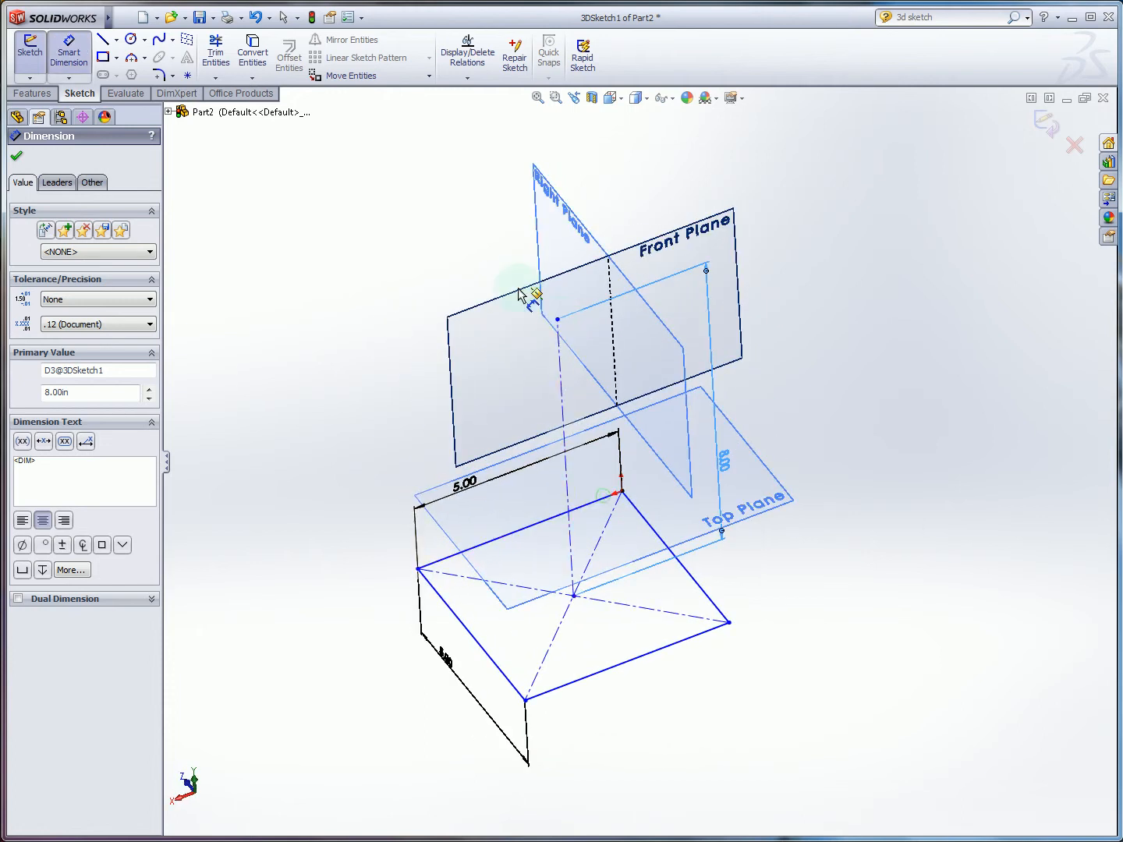
pyautogui.click(102, 39)
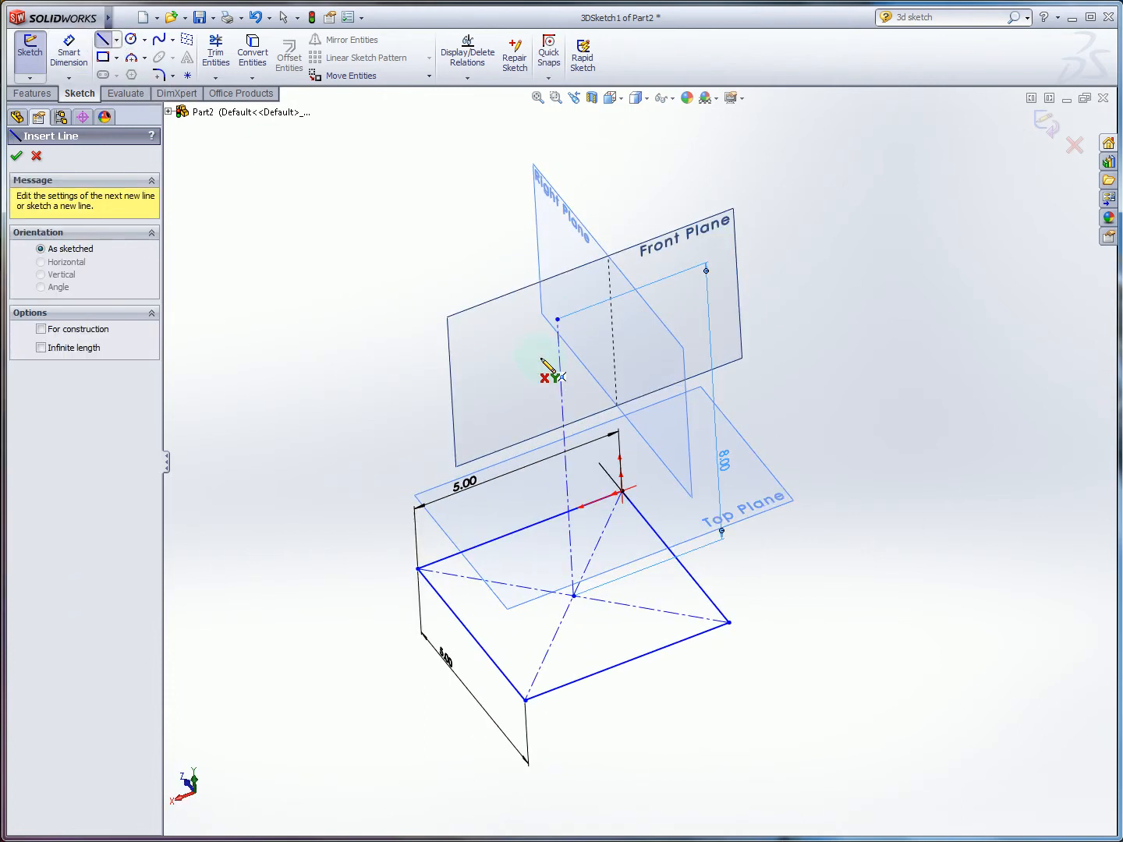
pyautogui.click(556, 320)
pyautogui.click(418, 568)
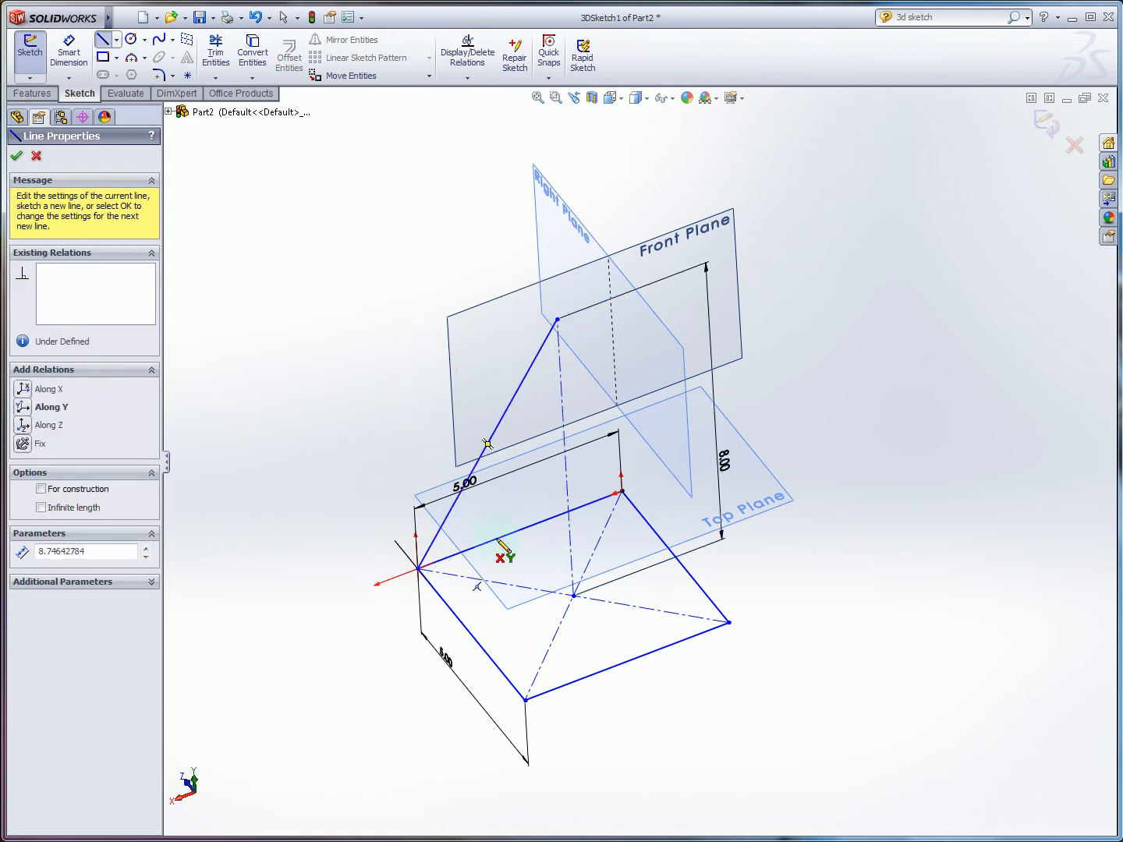
pyautogui.click(556, 319)
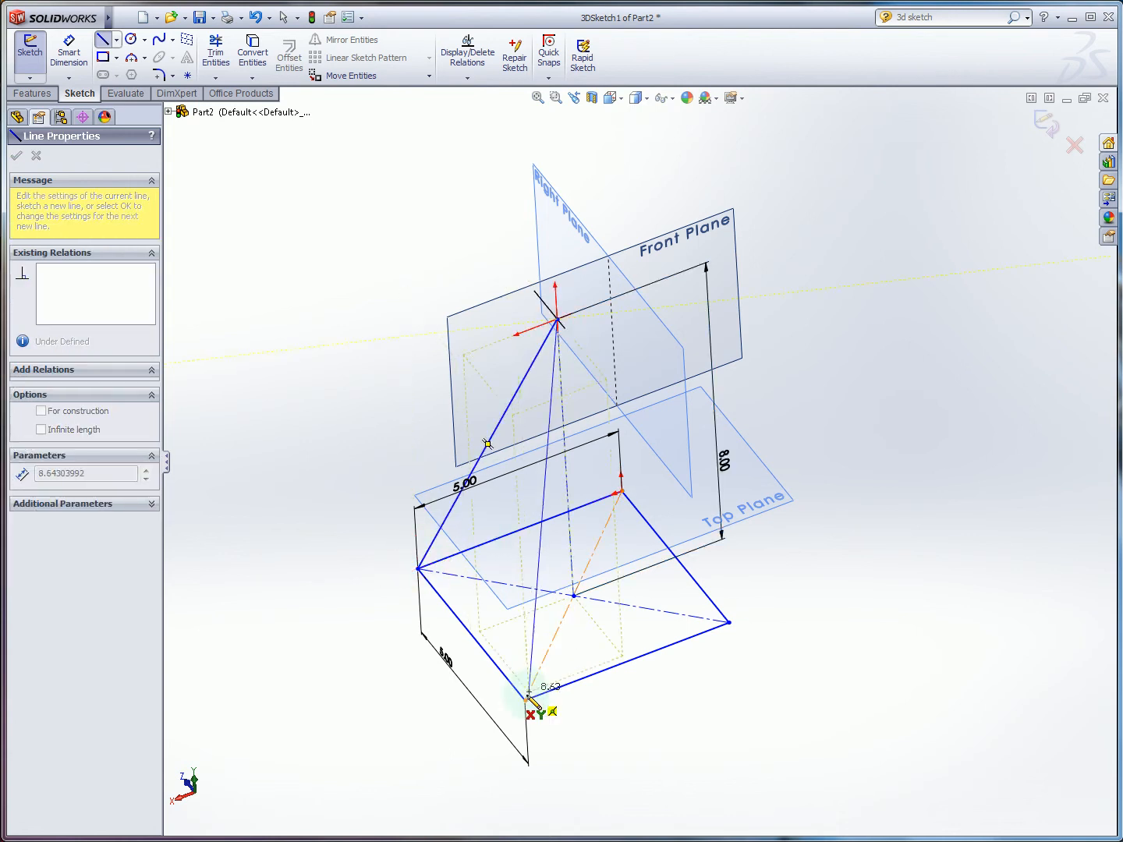
pyautogui.click(524, 699)
pyautogui.click(556, 319)
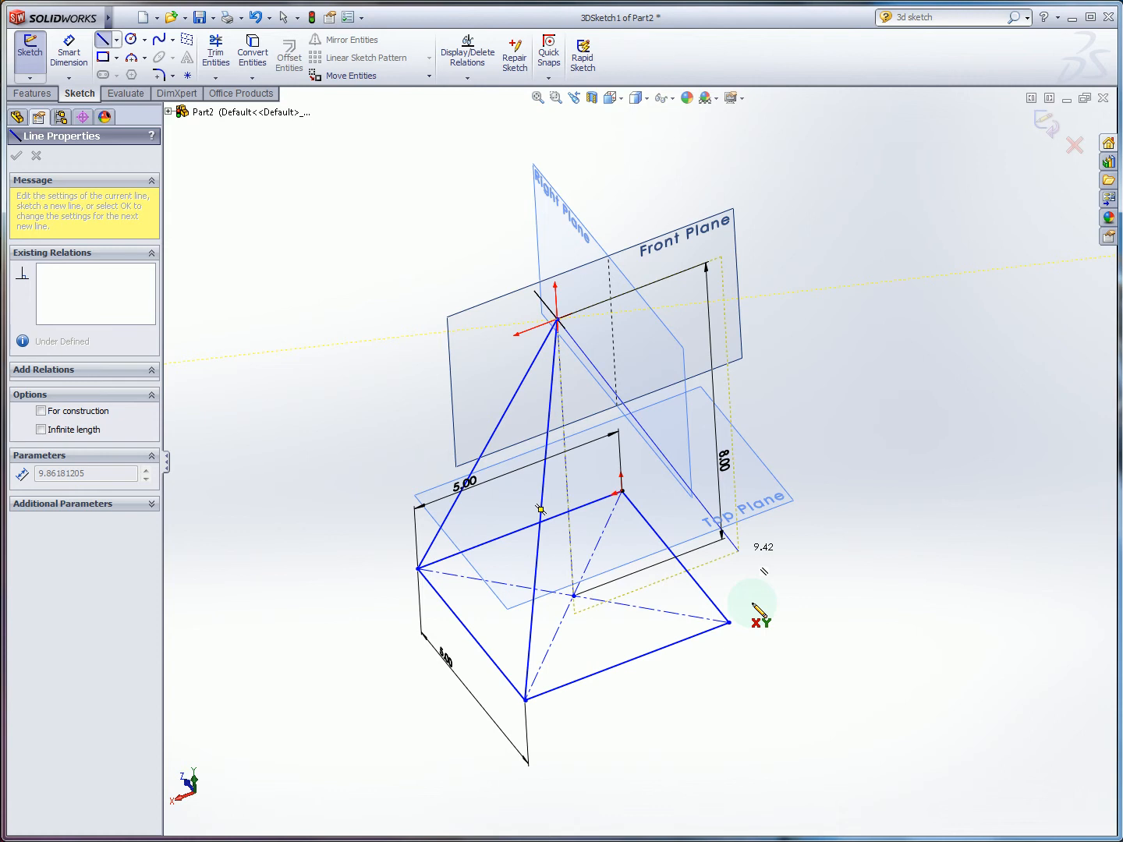
pyautogui.click(730, 621)
pyautogui.click(556, 319)
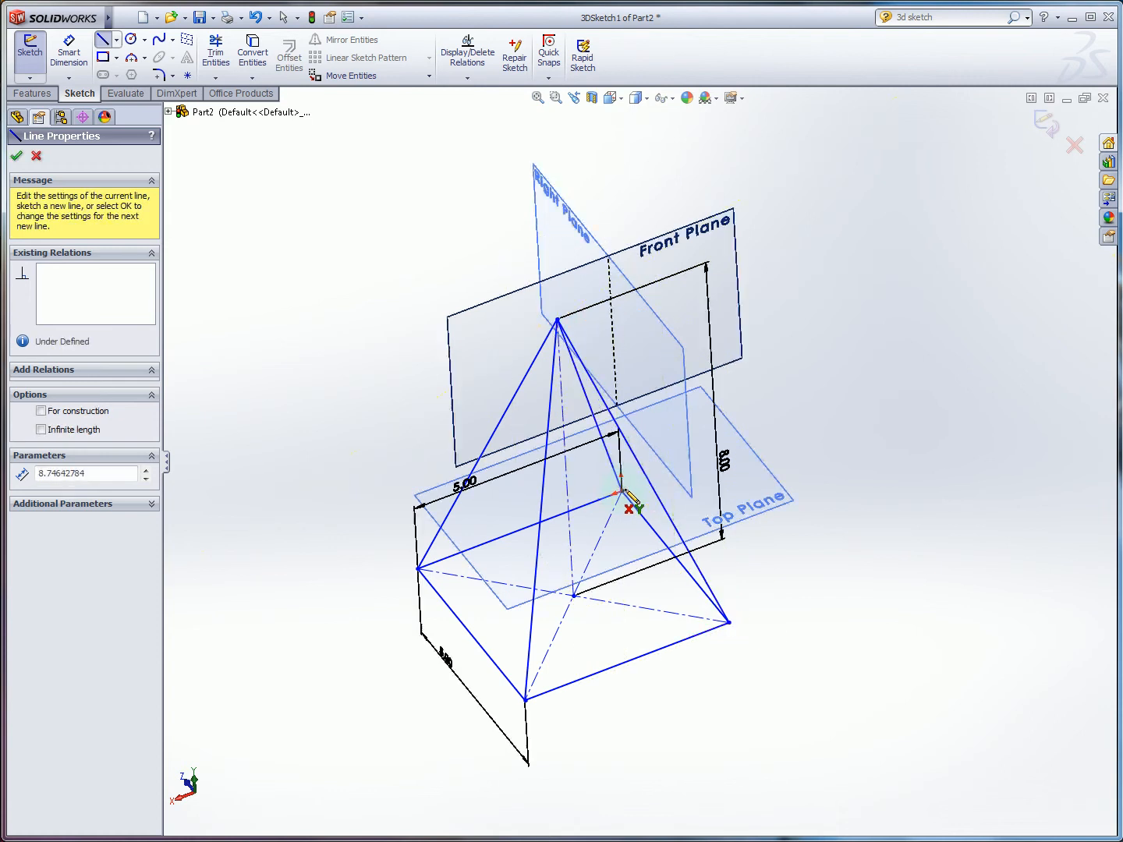
pyautogui.moveTo(631, 502)
pyautogui.mouseDown(button='middle')
pyautogui.moveTo(601, 491)
pyautogui.moveTo(594, 549)
pyautogui.moveTo(583, 550)
pyautogui.moveTo(636, 452)
pyautogui.moveTo(737, 448)
pyautogui.moveTo(522, 381)
pyautogui.moveTo(551, 346)
pyautogui.moveTo(644, 386)
pyautogui.moveTo(643, 401)
pyautogui.moveTo(691, 396)
pyautogui.moveTo(565, 390)
pyautogui.moveTo(592, 391)
pyautogui.moveTo(581, 387)
pyautogui.mouseUp(button='middle')
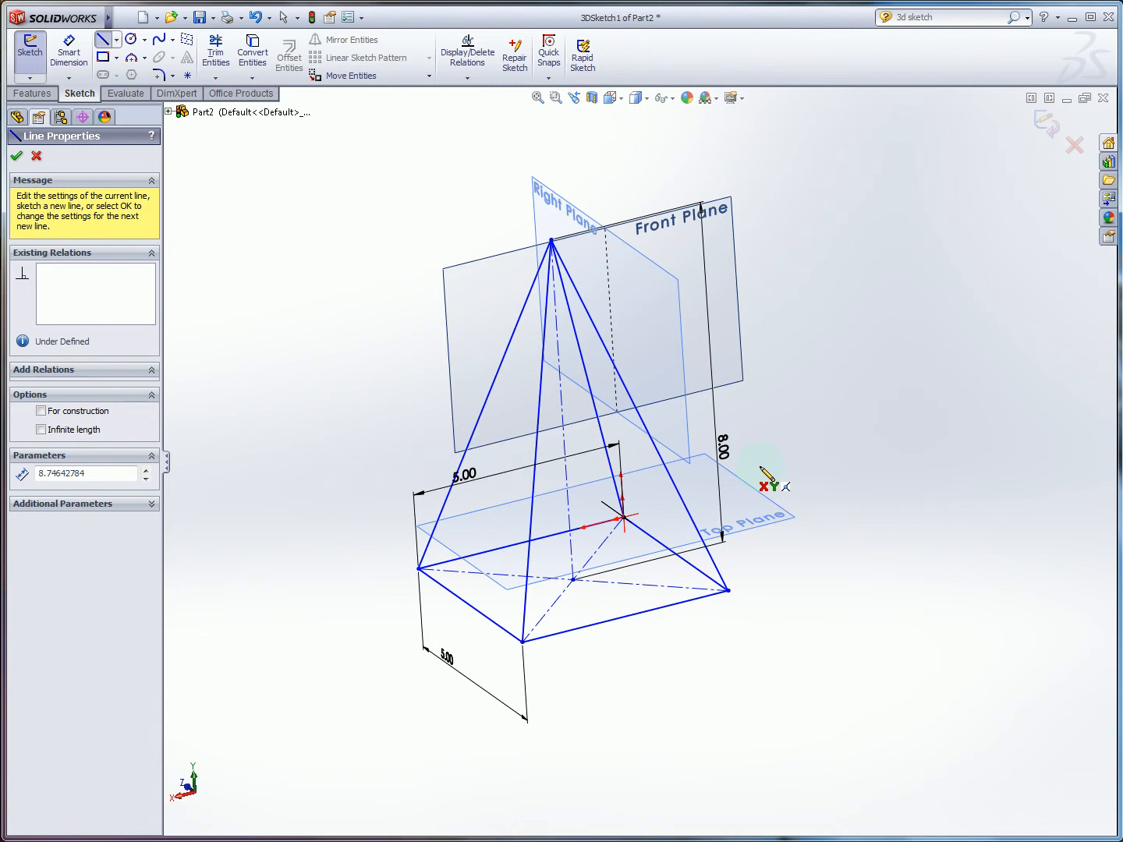
pyautogui.moveTo(525, 433); pyautogui.dragTo(501, 459, button='middle')
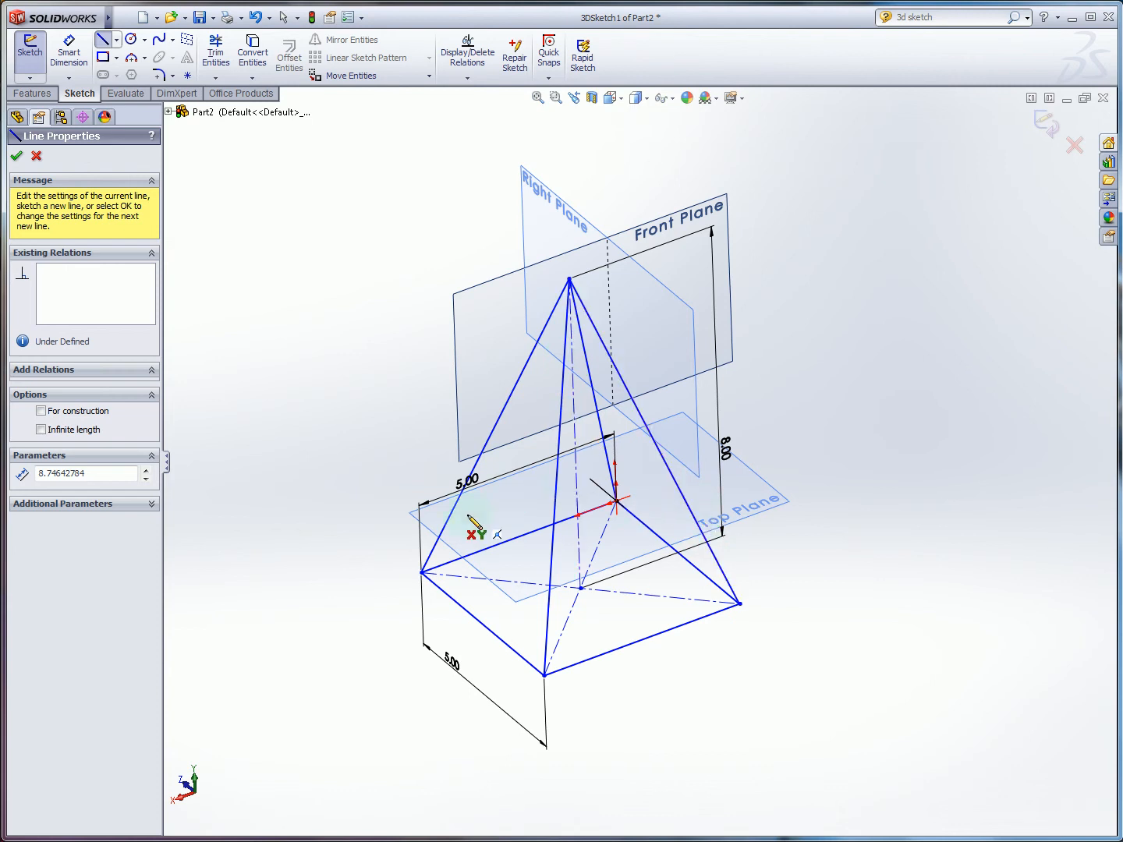
pyautogui.moveTo(519, 402)
pyautogui.mouseDown(button='middle')
pyautogui.moveTo(600, 446)
pyautogui.moveTo(524, 402)
pyautogui.moveTo(634, 548)
pyautogui.mouseUp(button='middle')
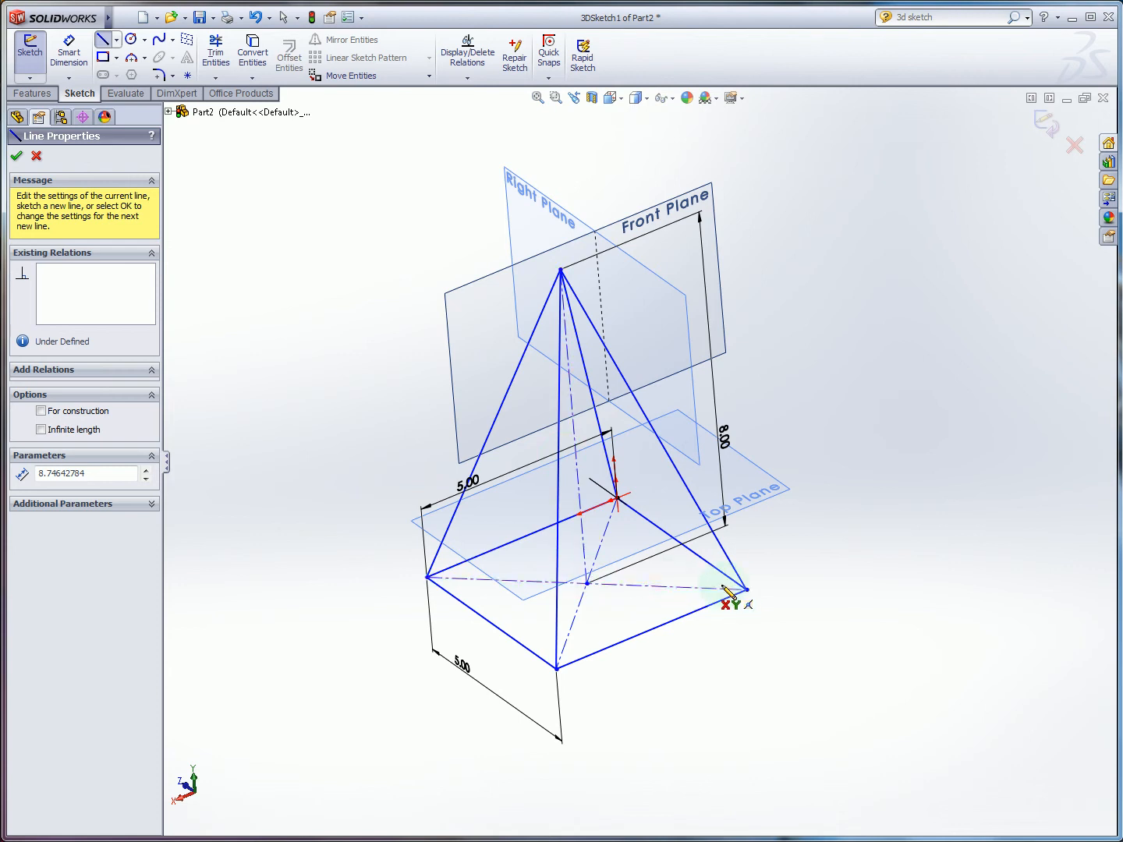
# - Switch to the sweep example2 part and examine its swept bent bar from several sides
pyautogui.hotkey('alt', 'Tab')
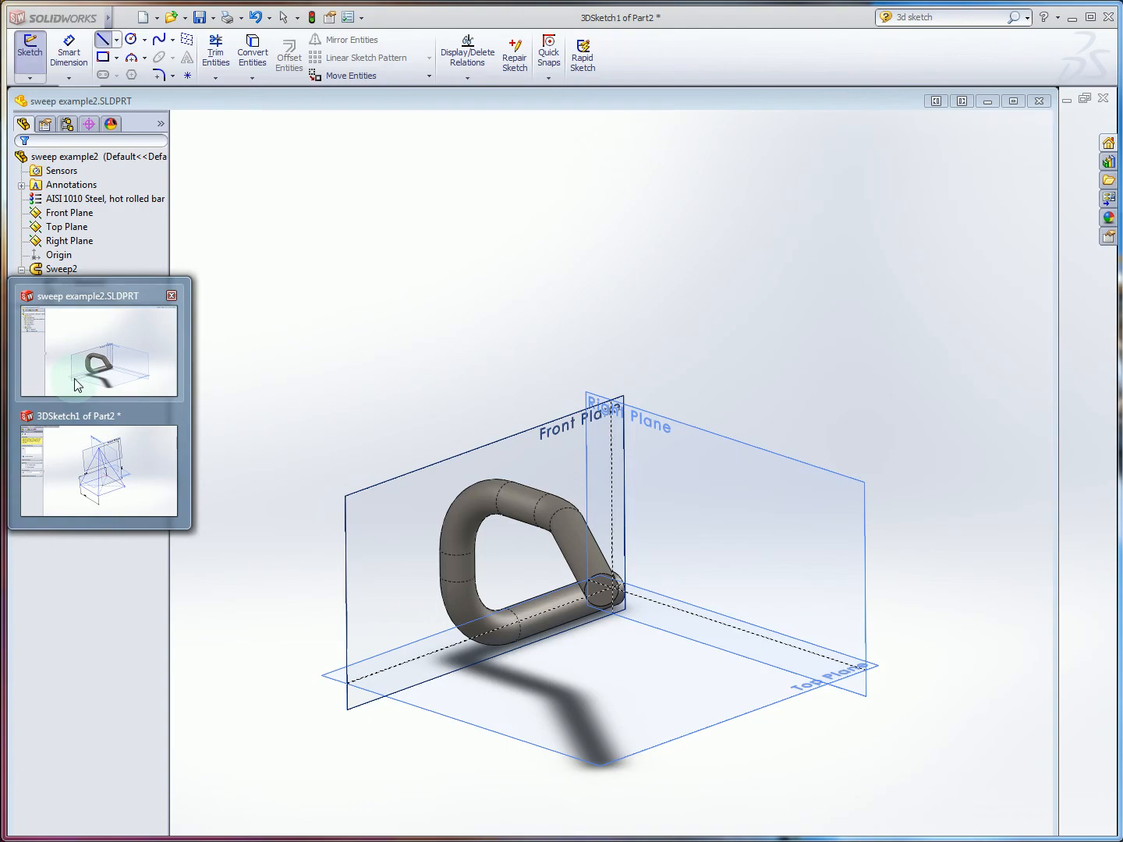
pyautogui.click(75, 385)
pyautogui.moveTo(576, 602); pyautogui.dragTo(529, 662, button='middle')
pyautogui.moveTo(869, 578); pyautogui.dragTo(843, 595, button='middle')
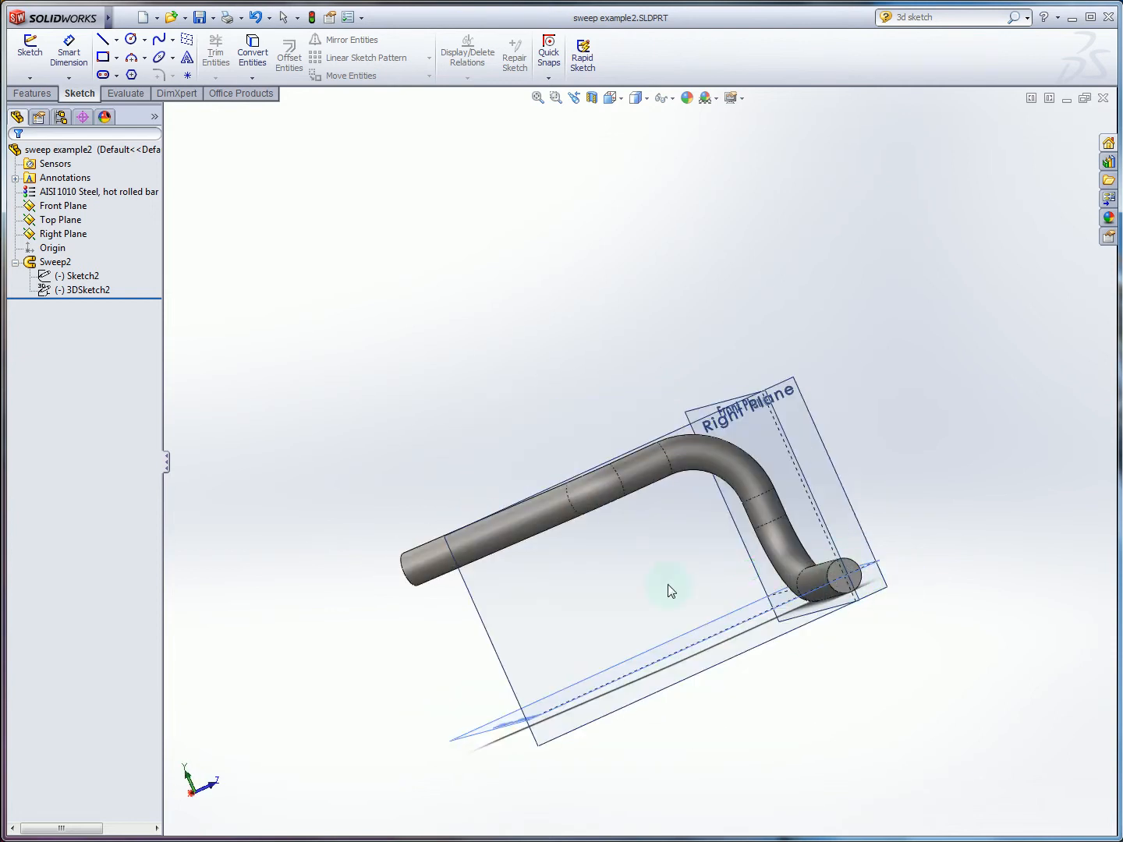
pyautogui.moveTo(668, 591); pyautogui.dragTo(810, 573, button='middle')
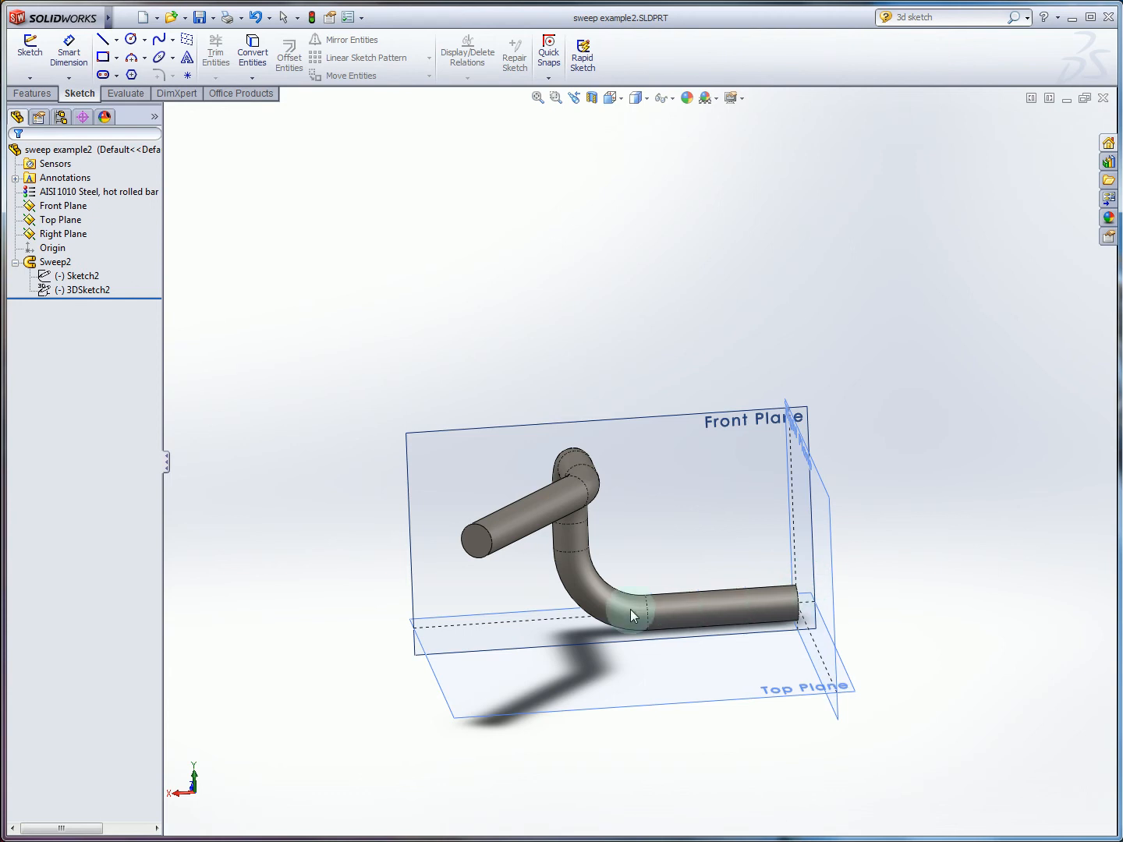
# - Examine the bent bar's sweep feature, its circular profile sketch and its 3D path sketch from several angles
pyautogui.moveTo(470, 571); pyautogui.dragTo(527, 578, button='middle')
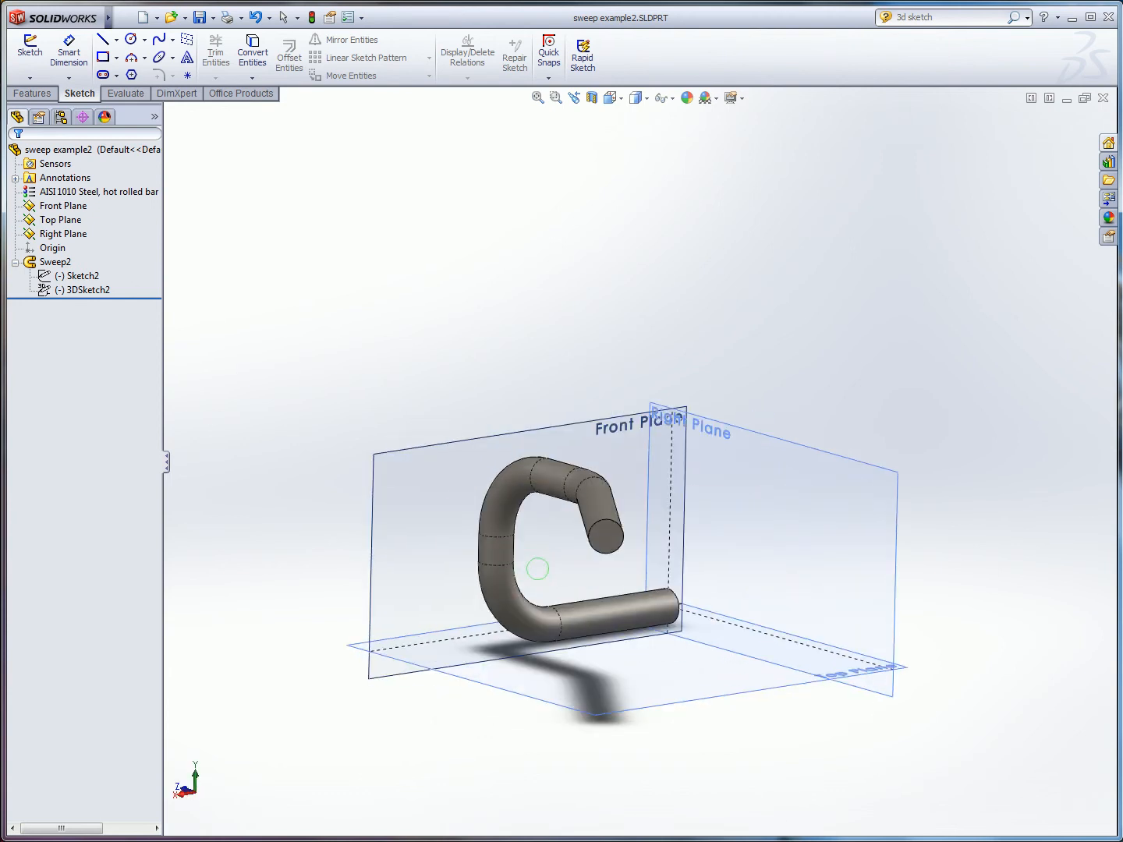
pyautogui.click(62, 270)
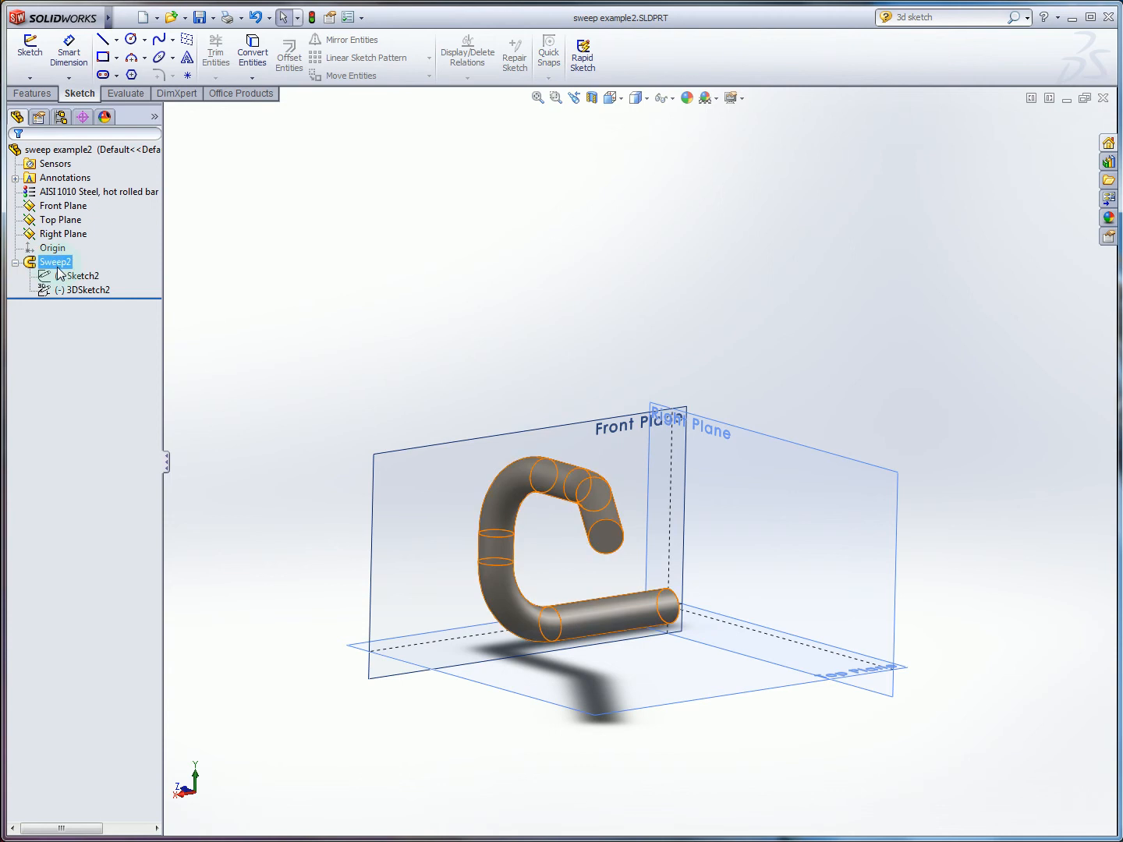
pyautogui.click(74, 276)
pyautogui.moveTo(242, 392); pyautogui.dragTo(344, 446, button='middle')
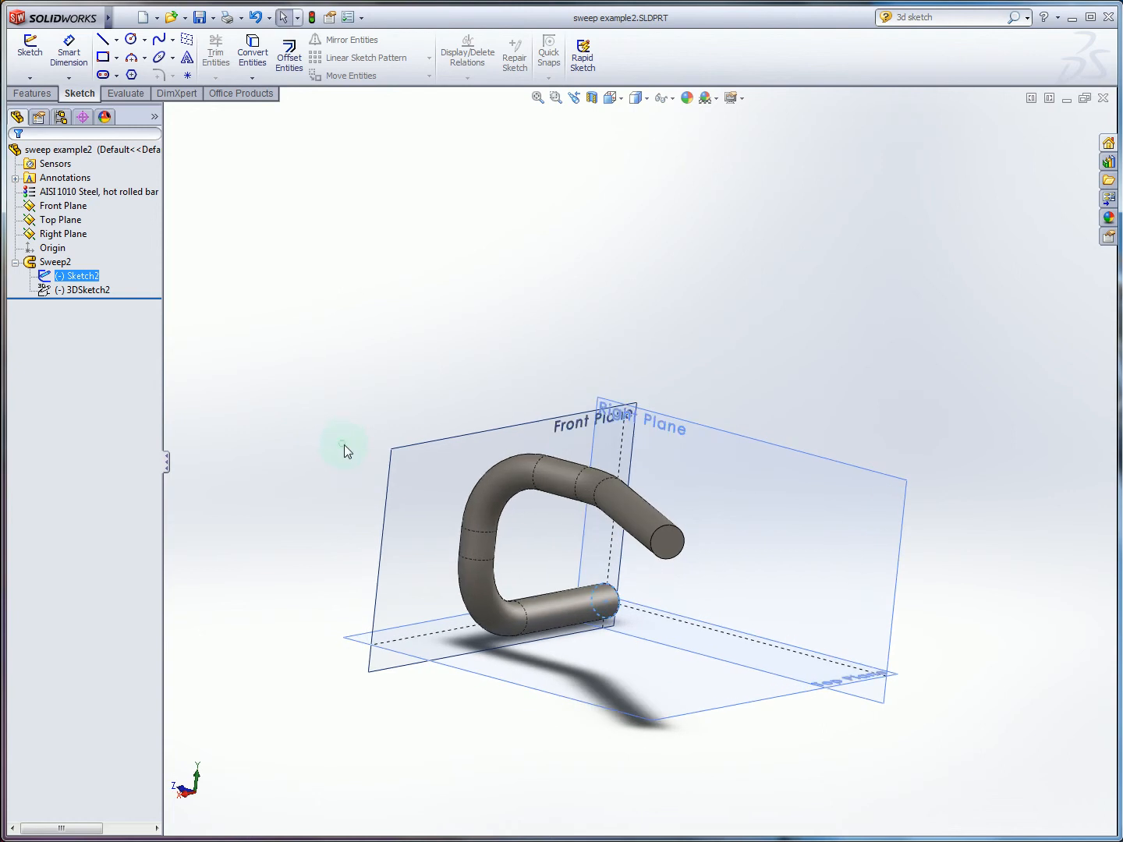
pyautogui.click(90, 290)
pyautogui.moveTo(337, 453)
pyautogui.mouseDown(button='middle')
pyautogui.moveTo(550, 480)
pyautogui.moveTo(509, 487)
pyautogui.moveTo(425, 439)
pyautogui.moveTo(308, 444)
pyautogui.mouseUp(button='middle')
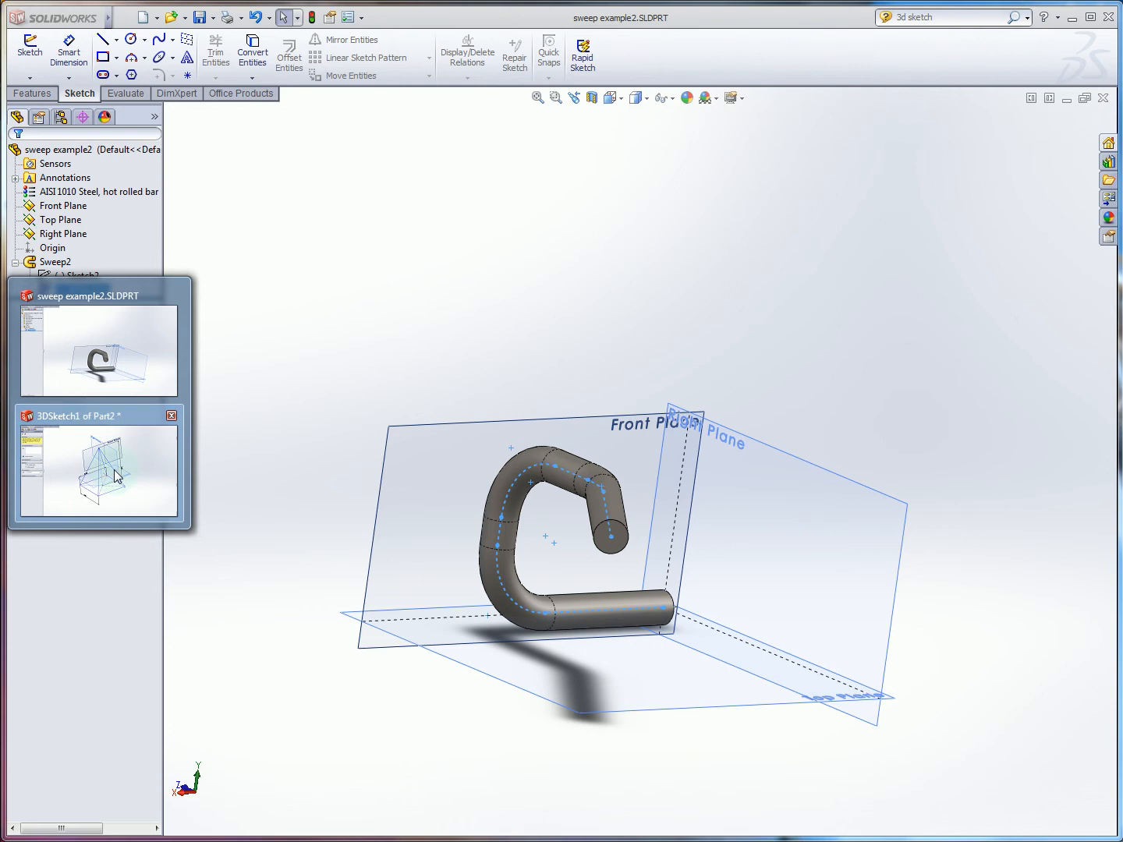
# - Create a new part from the MET100 template
pyautogui.click(118, 16)
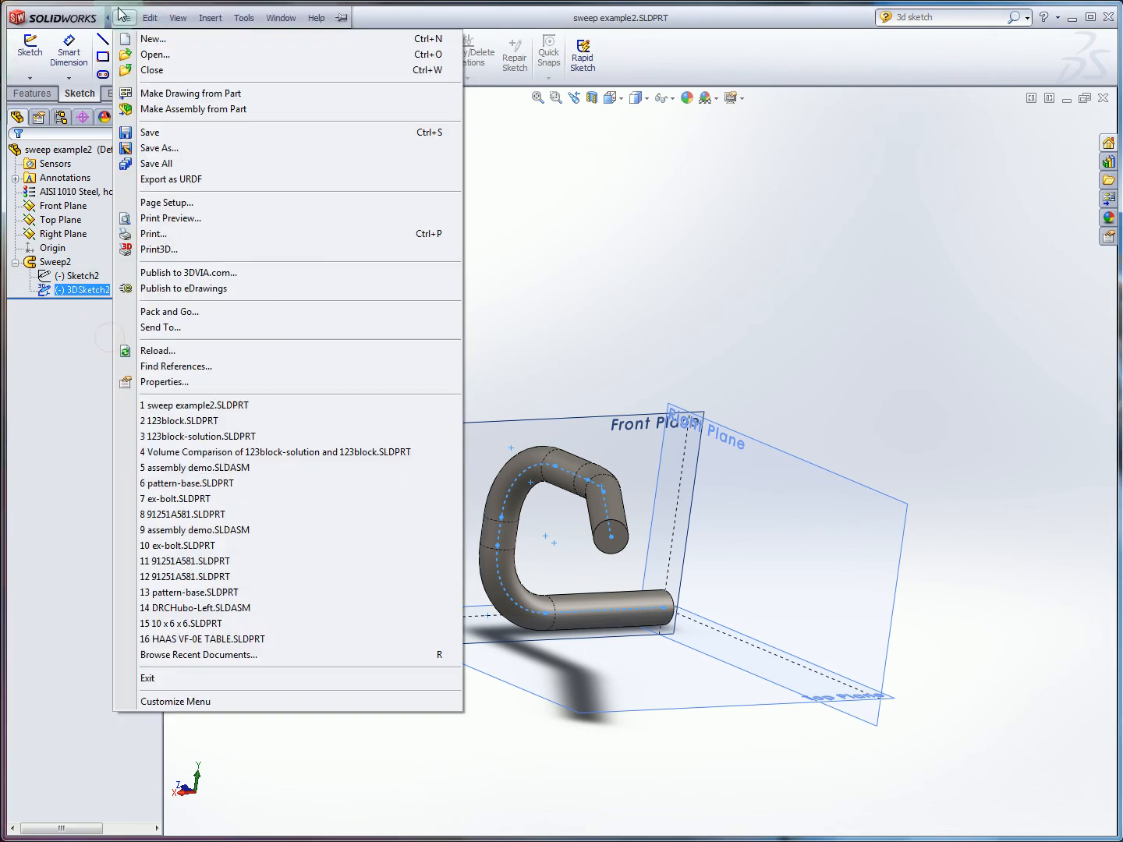
pyautogui.click(150, 39)
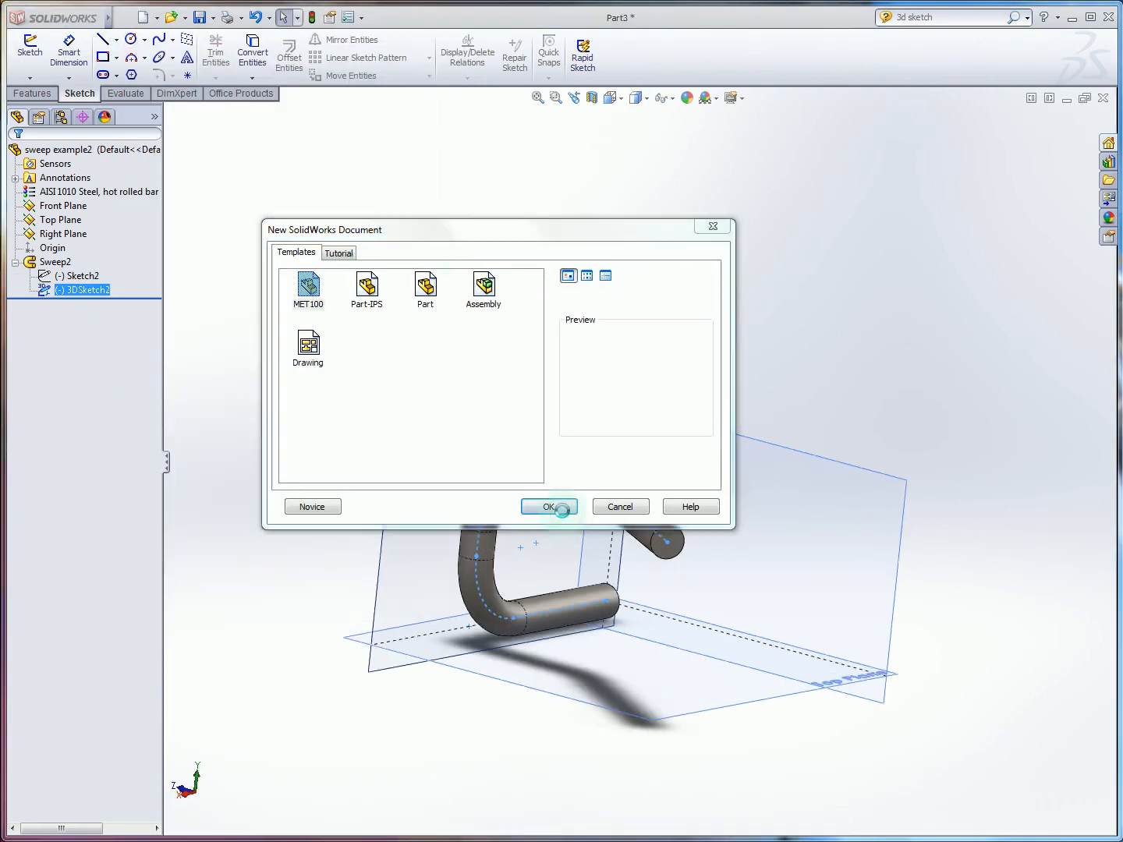
pyautogui.click(551, 505)
pyautogui.click(563, 516)
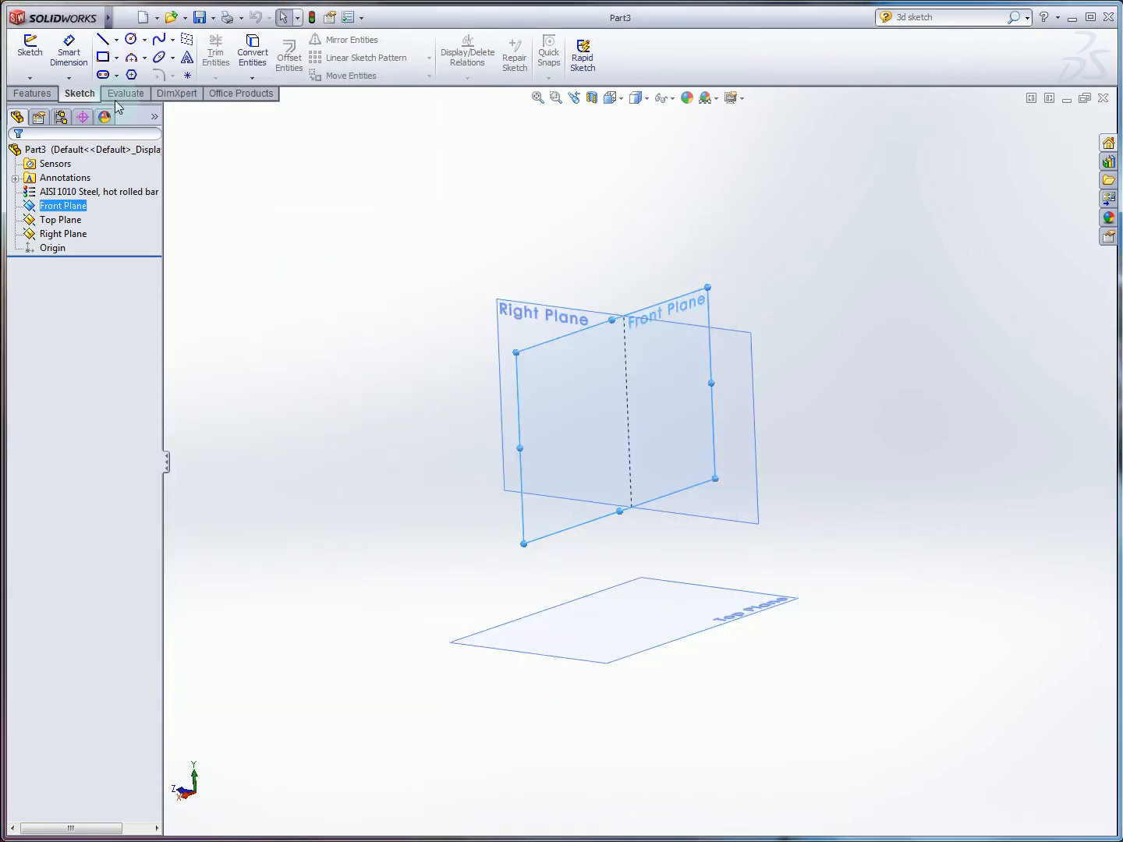
# - Sketch a circle of about 1 in radius on the Front Plane, centred on the origin
pyautogui.click(30, 48)
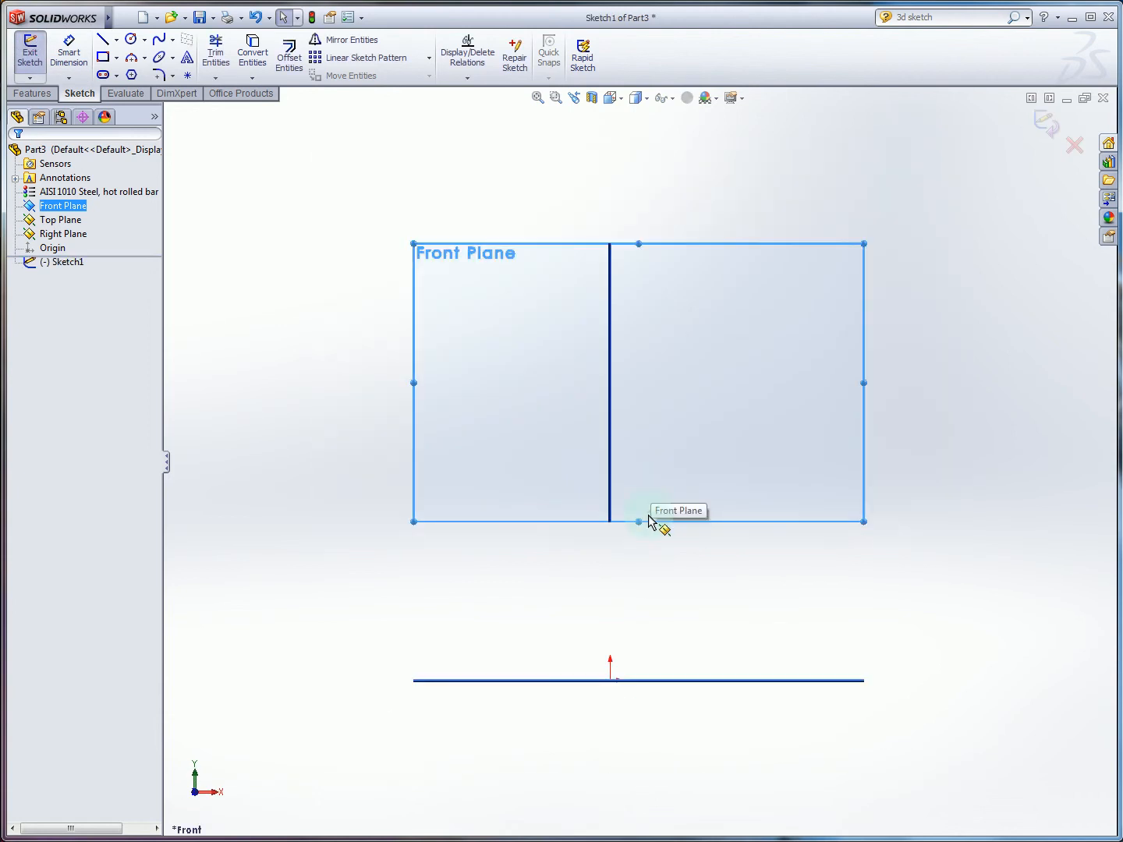
pyautogui.moveTo(727, 562)
pyautogui.mouseDown(button='middle')
pyautogui.moveTo(715, 576)
pyautogui.moveTo(730, 569)
pyautogui.mouseUp(button='middle')
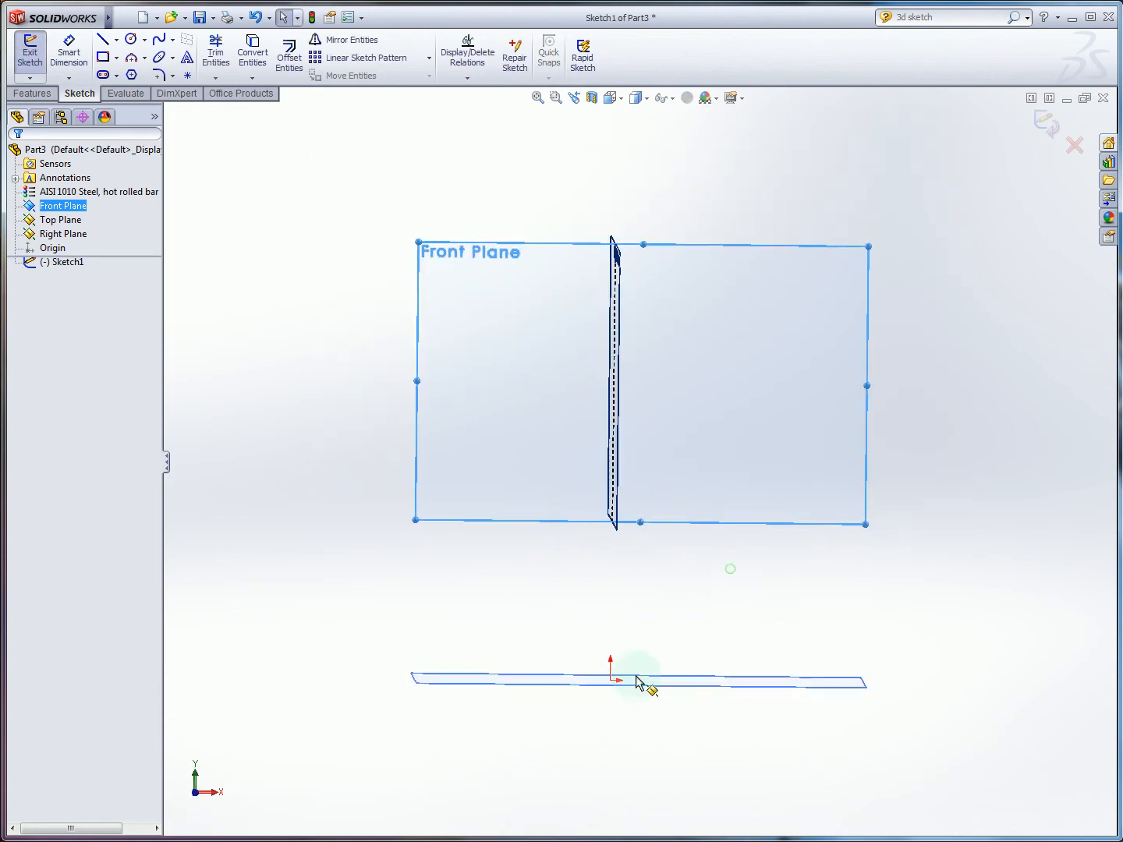
pyautogui.click(131, 39)
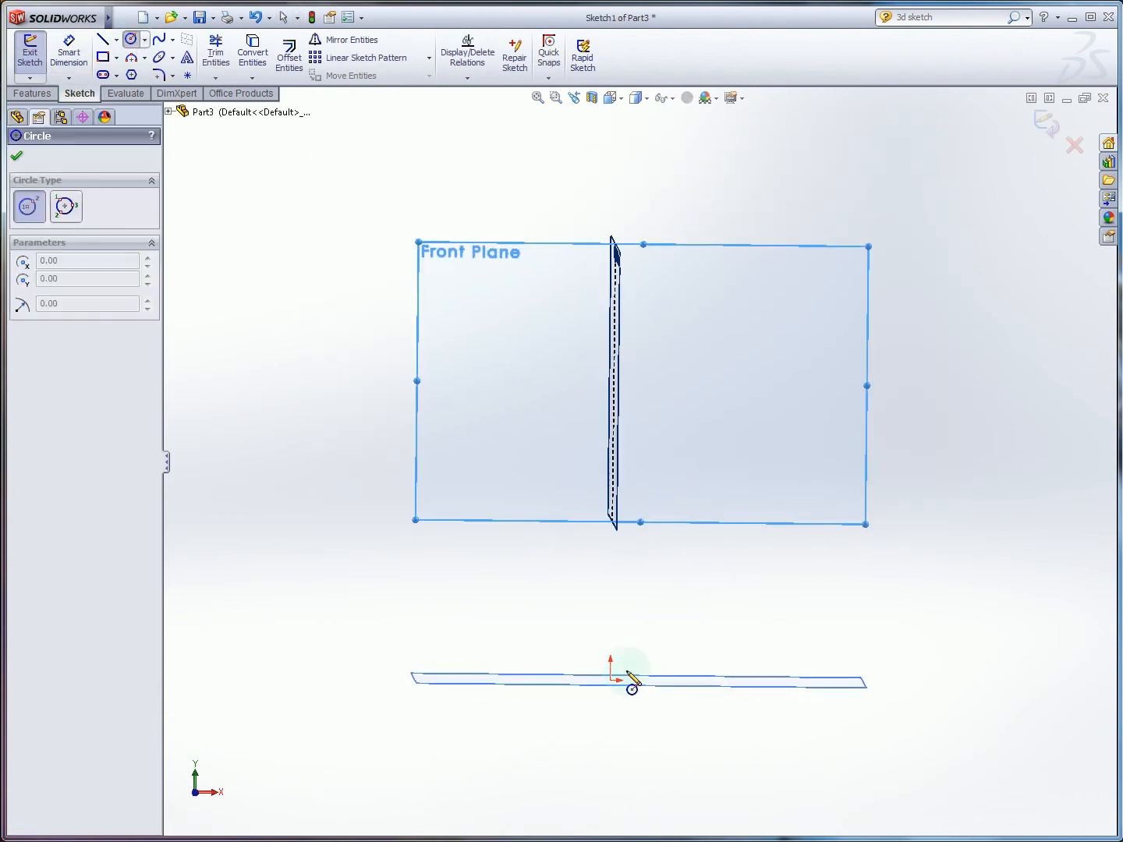
pyautogui.moveTo(610, 680)
pyautogui.mouseDown()
pyautogui.moveTo(678, 727)
pyautogui.moveTo(657, 724)
pyautogui.mouseUp()
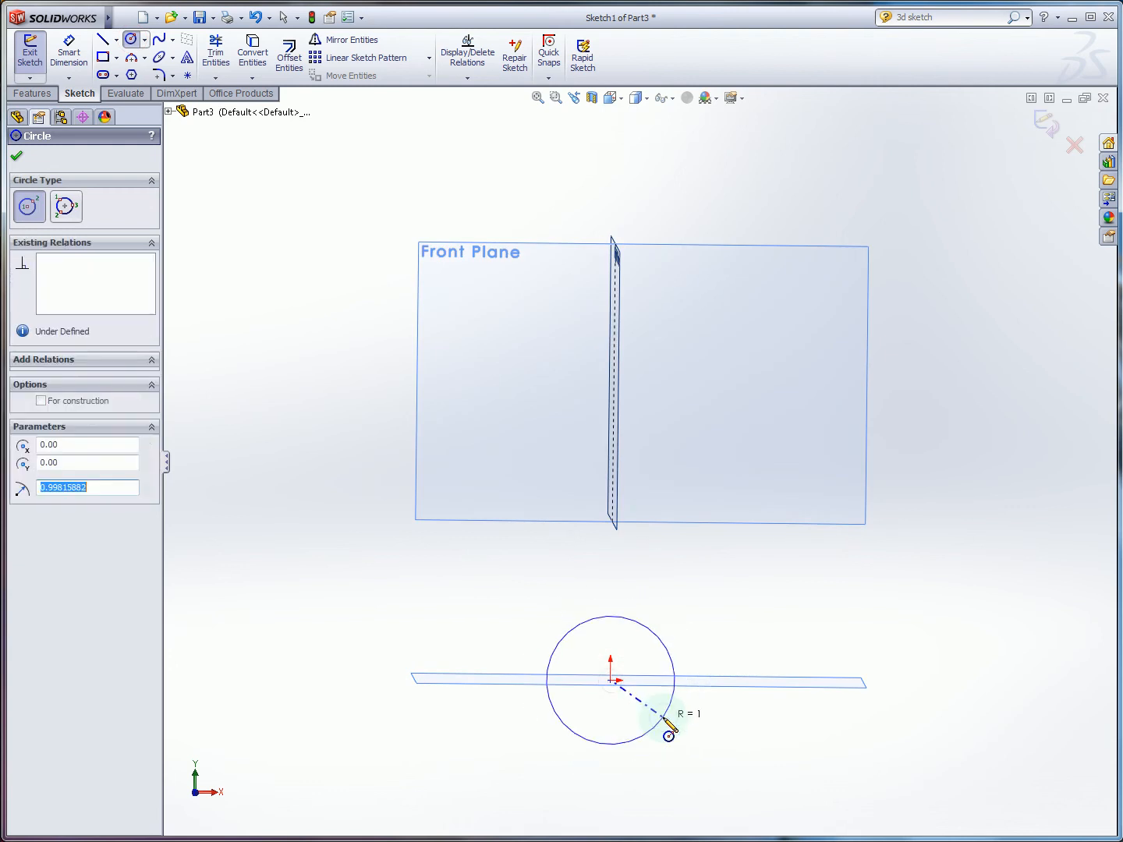
# - Dimension the circle's diameter to 1 in and close the sketch
pyautogui.click(68, 55)
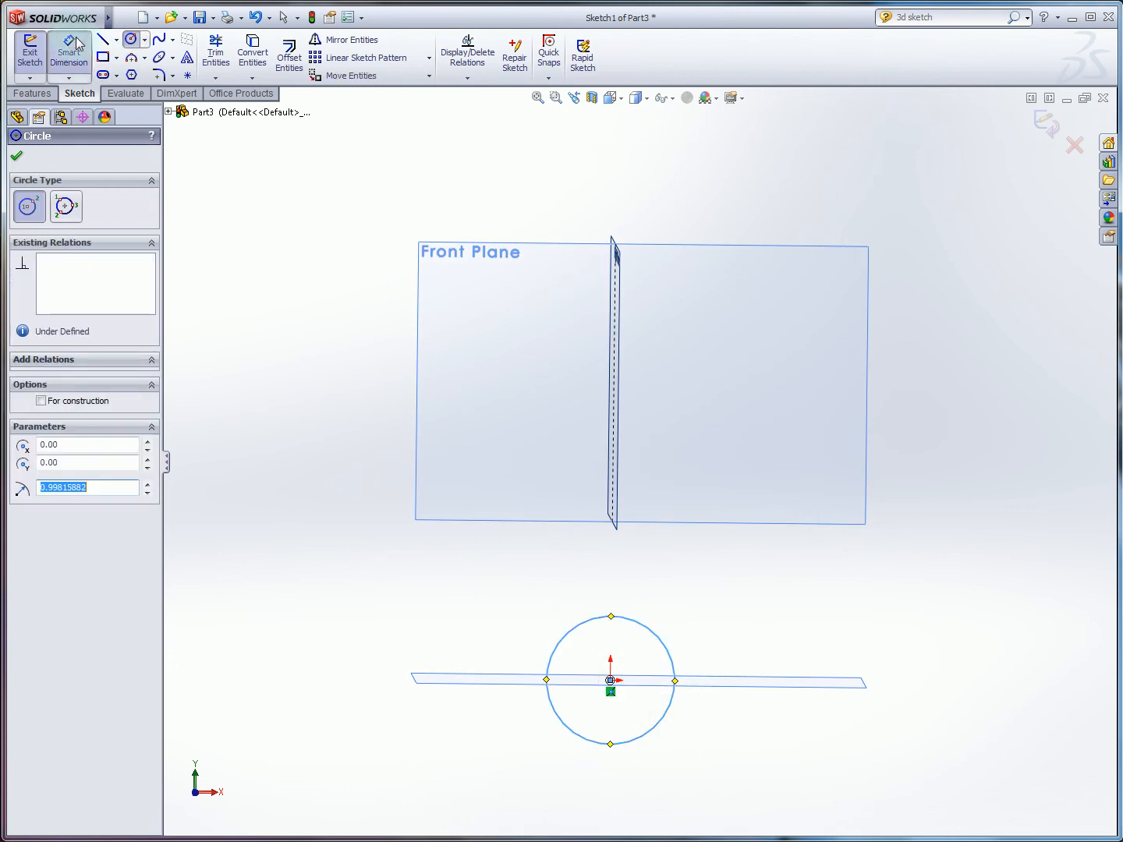
pyautogui.click(647, 635)
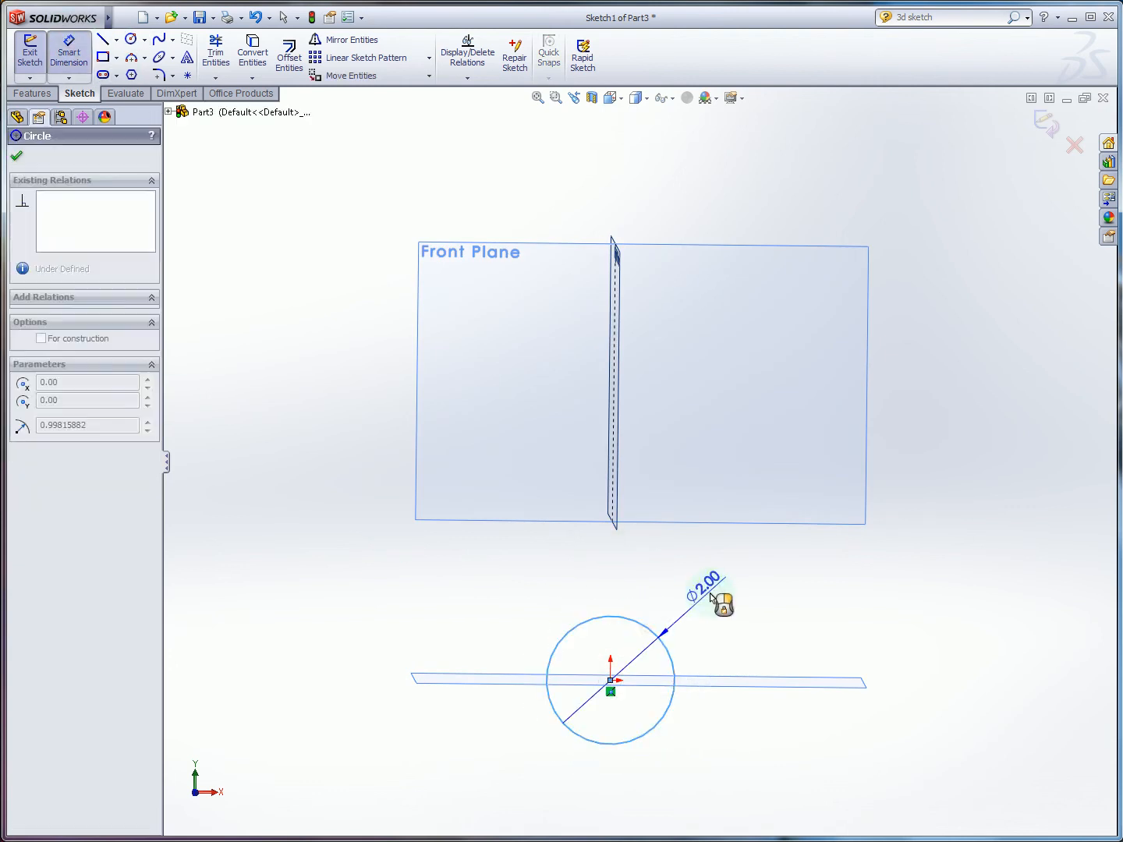
pyautogui.click(712, 601)
pyautogui.write('1')
pyautogui.press('Return')
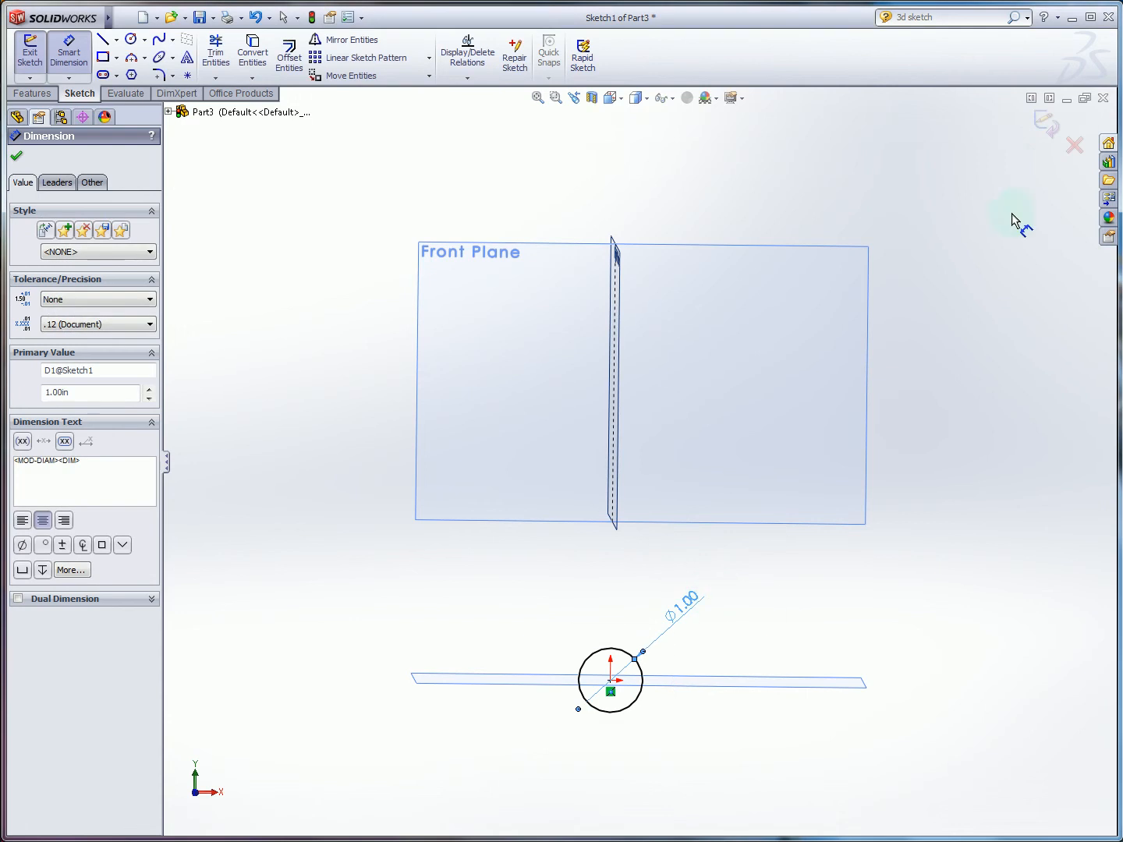
pyautogui.click(1037, 126)
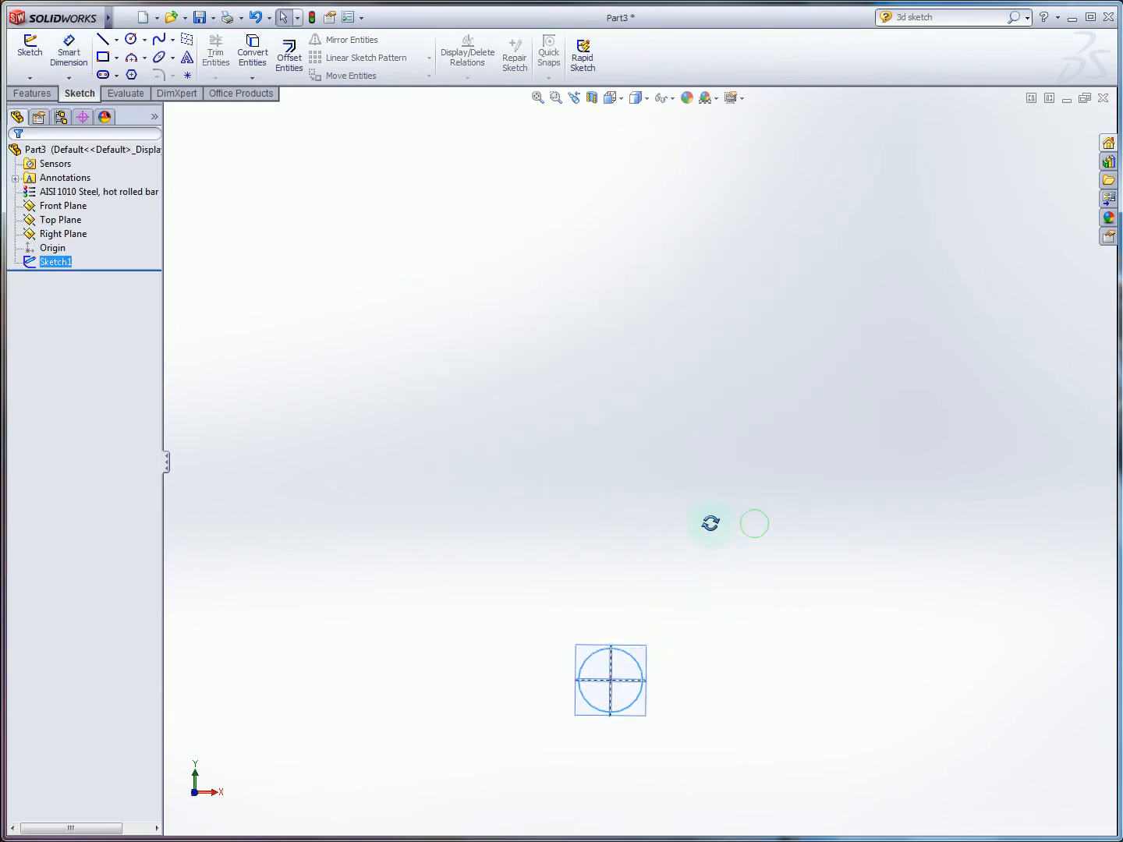
# - Start a 3D sketch and draw a line about 4.76 in long from the circle's centre along Z
pyautogui.moveTo(711, 523); pyautogui.dragTo(684, 590, button='middle')
pyautogui.scroll(-2, 613, 780)
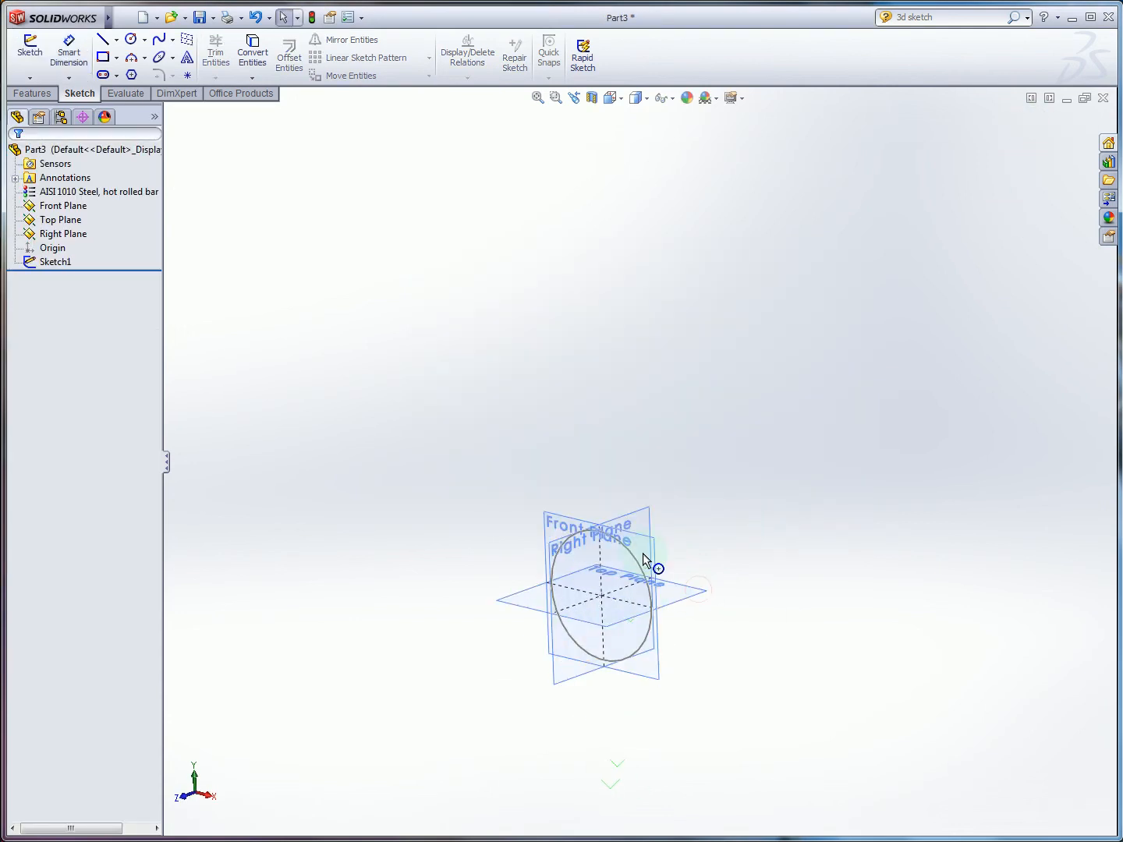
pyautogui.click(31, 78)
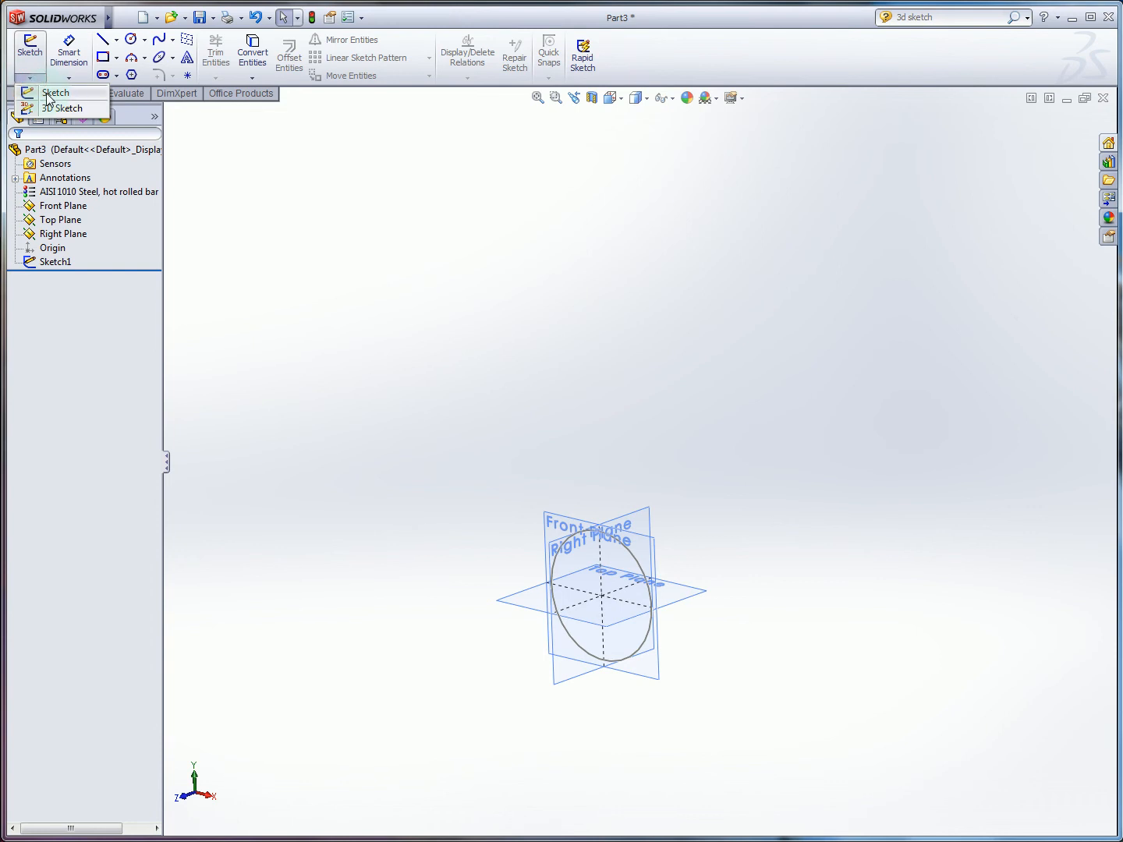
pyautogui.click(50, 109)
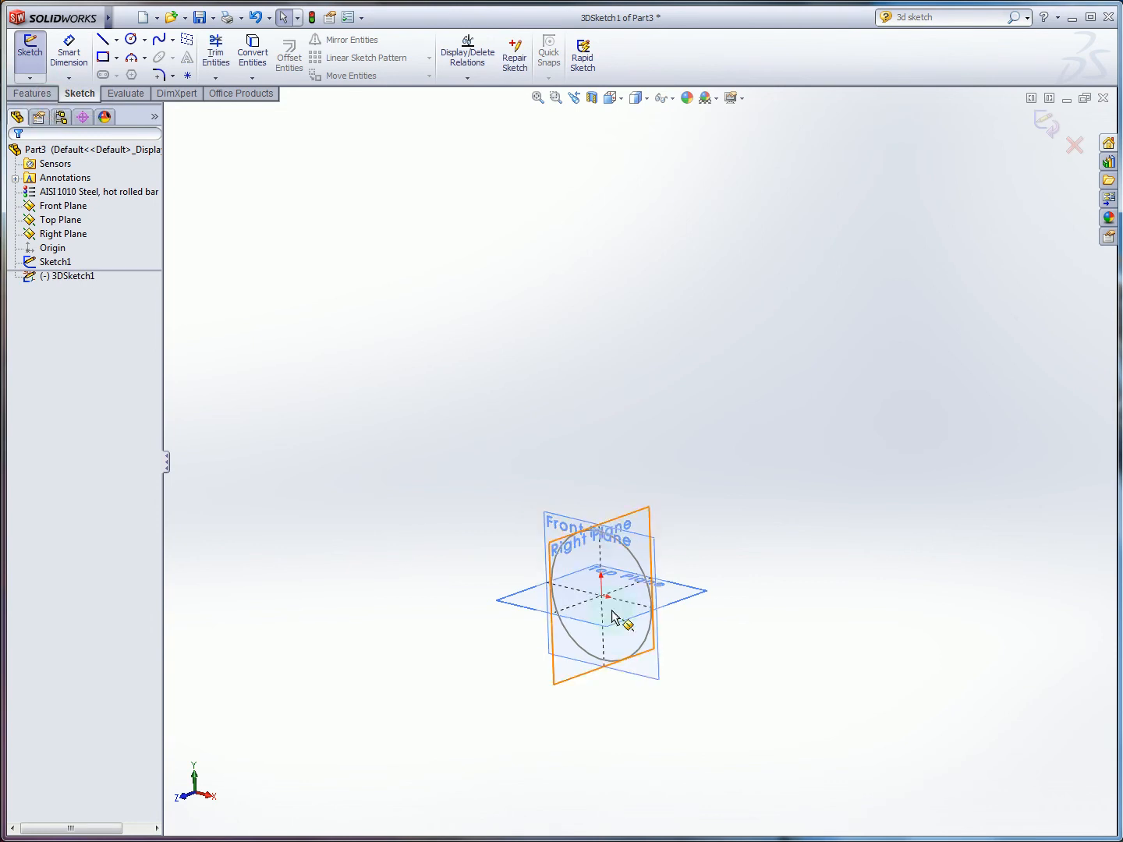
pyautogui.scroll(-2, 595, 591)
pyautogui.scroll(3, 552, 571)
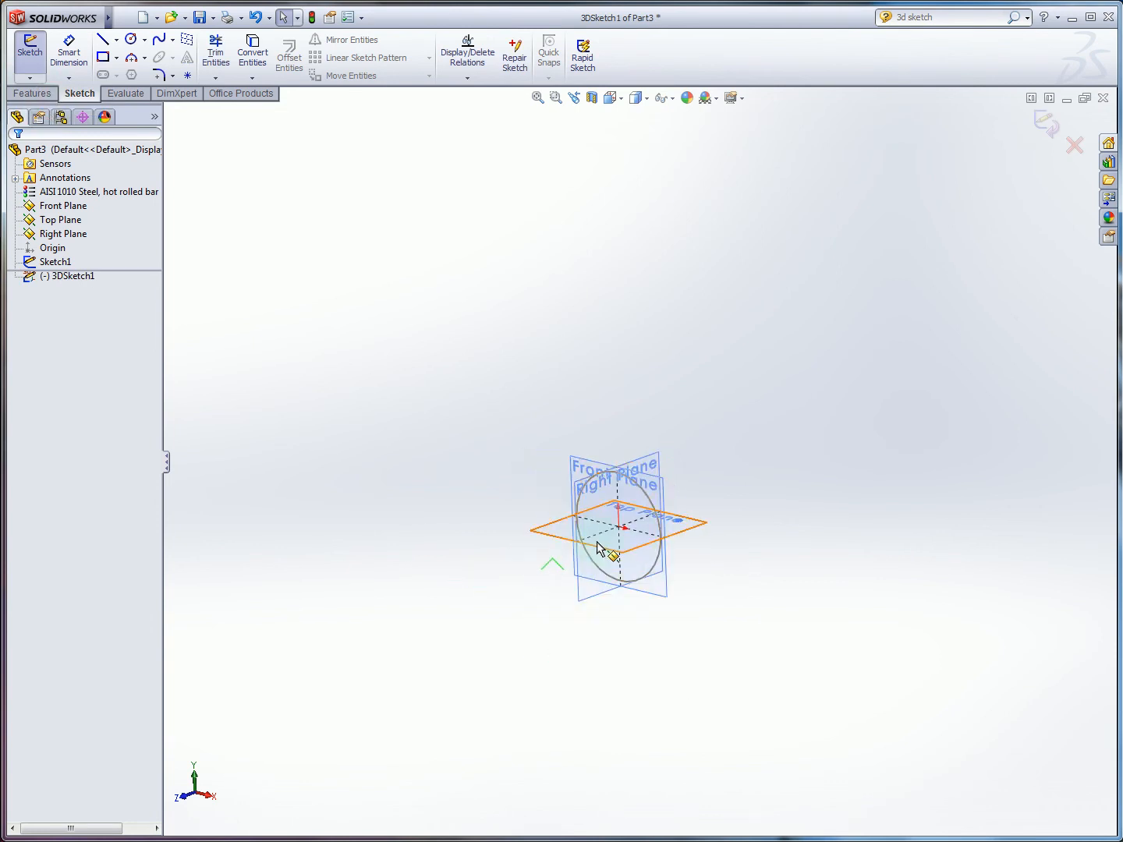
pyautogui.click(104, 39)
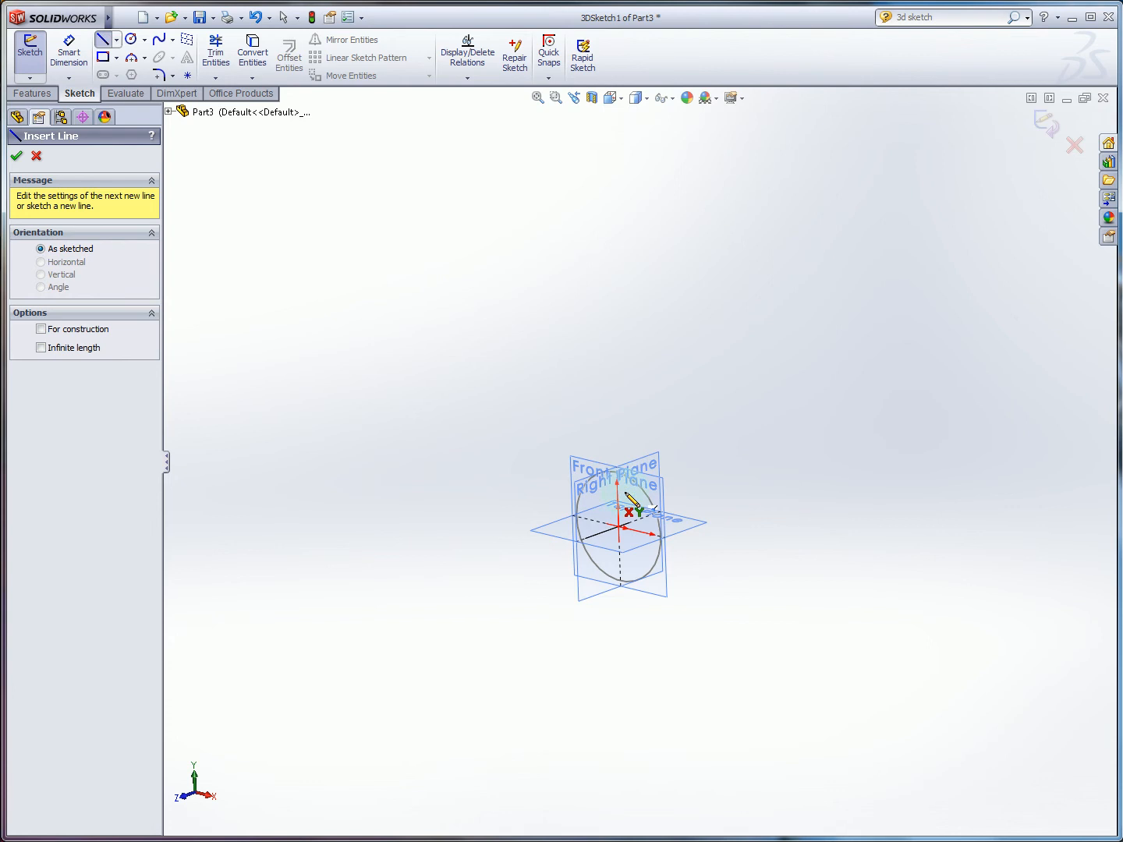
pyautogui.click(620, 528)
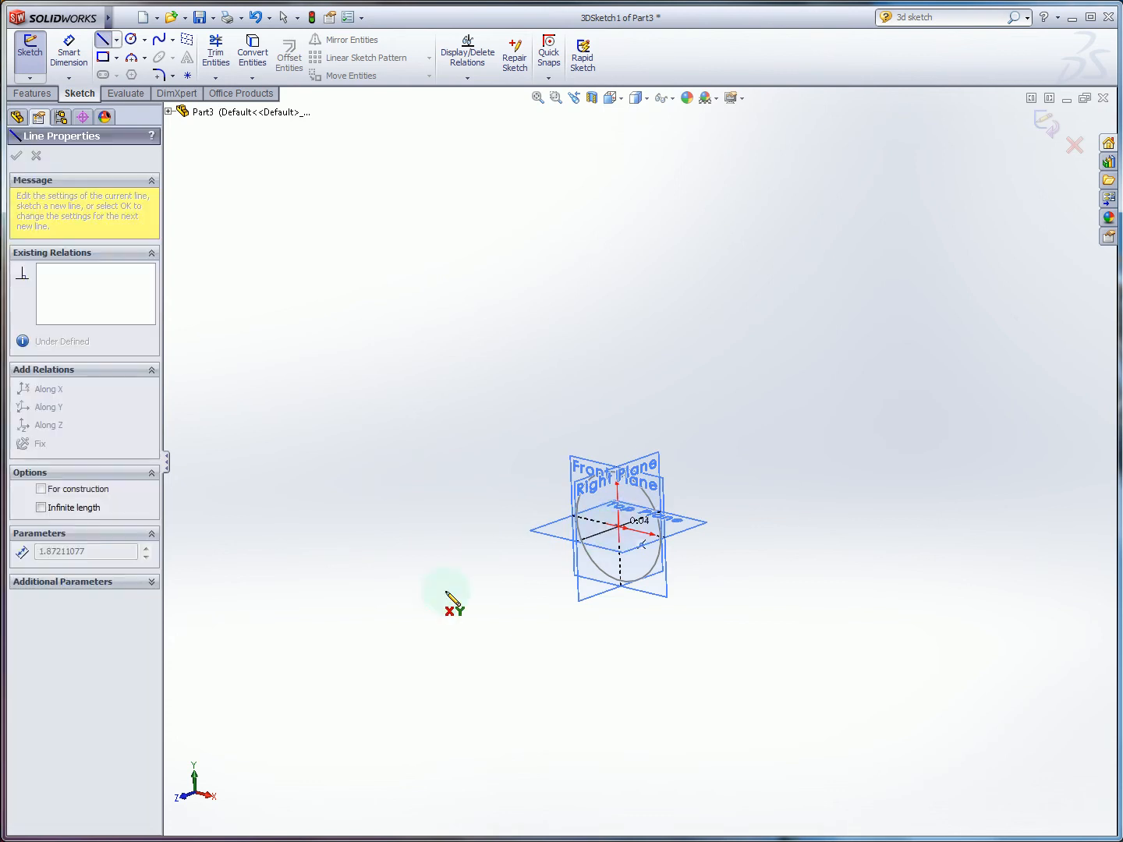
pyautogui.moveTo(362, 628)
pyautogui.mouseDown(button='middle')
pyautogui.moveTo(336, 605)
pyautogui.moveTo(376, 620)
pyautogui.moveTo(353, 614)
pyautogui.moveTo(353, 624)
pyautogui.mouseUp(button='middle')
pyautogui.press('Tab')
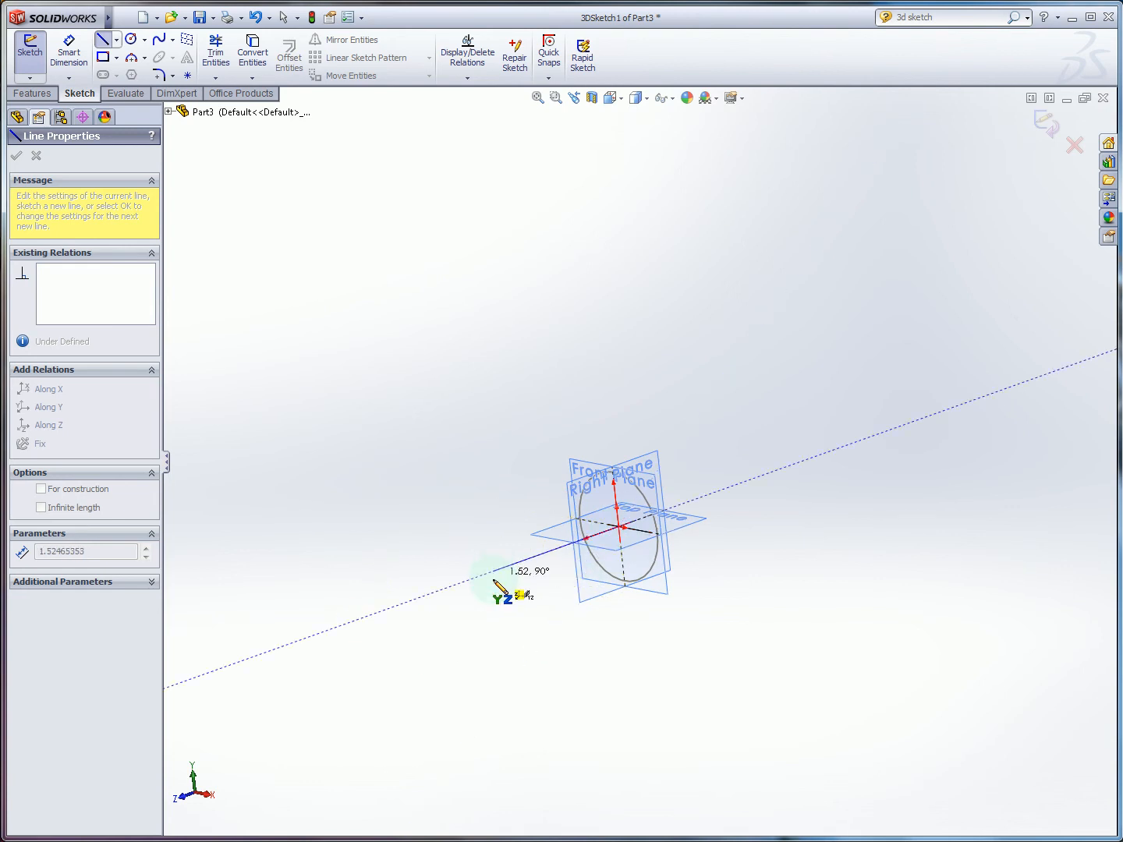
pyautogui.scroll(2, 454, 619)
pyautogui.moveTo(477, 621)
pyautogui.mouseDown(button='middle')
pyautogui.moveTo(375, 585)
pyautogui.moveTo(467, 607)
pyautogui.moveTo(594, 608)
pyautogui.moveTo(460, 590)
pyautogui.moveTo(471, 555)
pyautogui.moveTo(486, 621)
pyautogui.moveTo(551, 625)
pyautogui.moveTo(563, 609)
pyautogui.moveTo(488, 584)
pyautogui.moveTo(558, 633)
pyautogui.moveTo(504, 627)
pyautogui.mouseUp(button='middle')
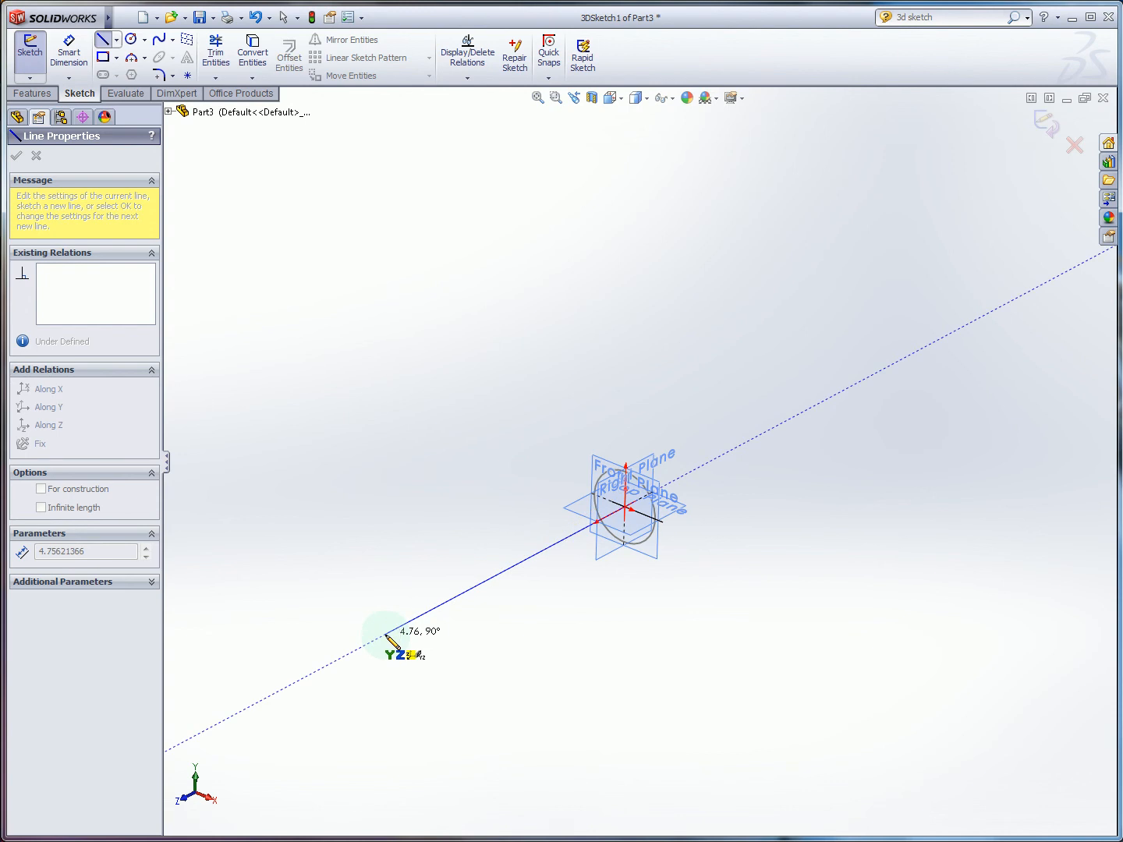
pyautogui.click(385, 635)
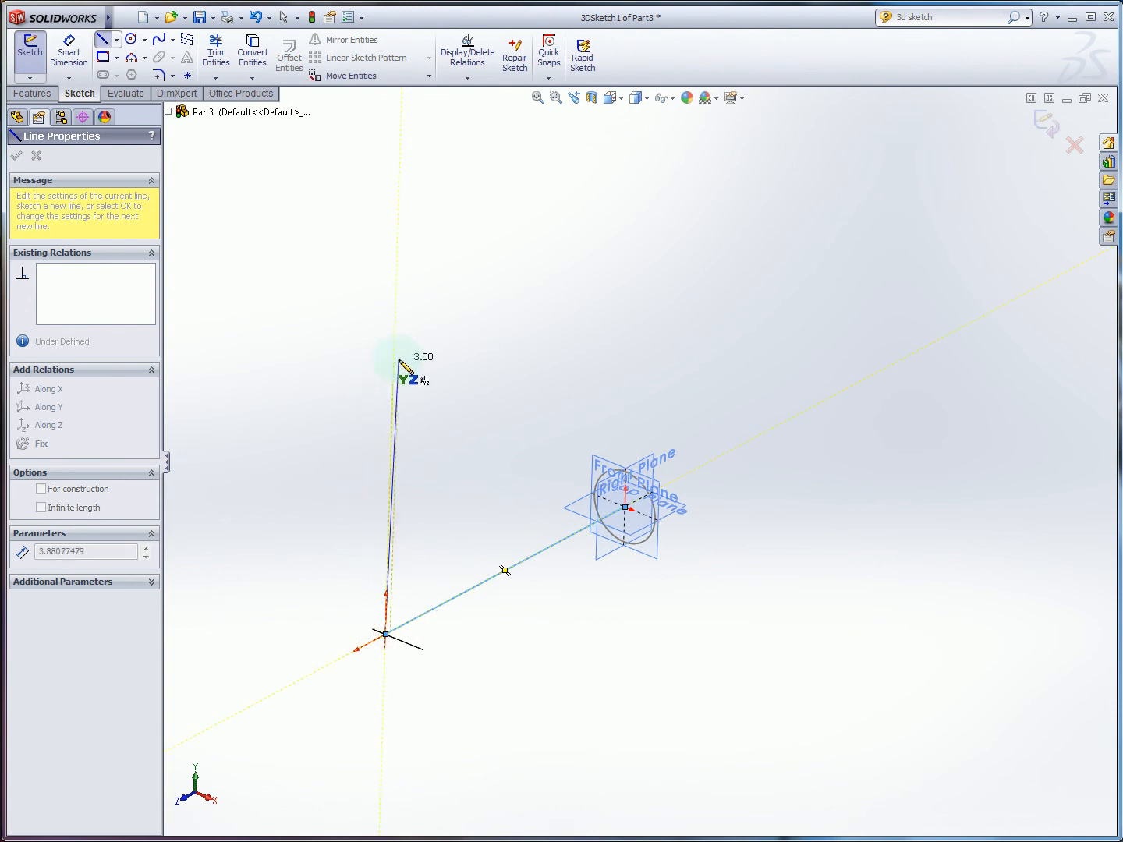
# - Continue the path with connected lines about 3.96 in up along Y, 3.42 in along X and 7.28 in along Z
pyautogui.click(394, 356)
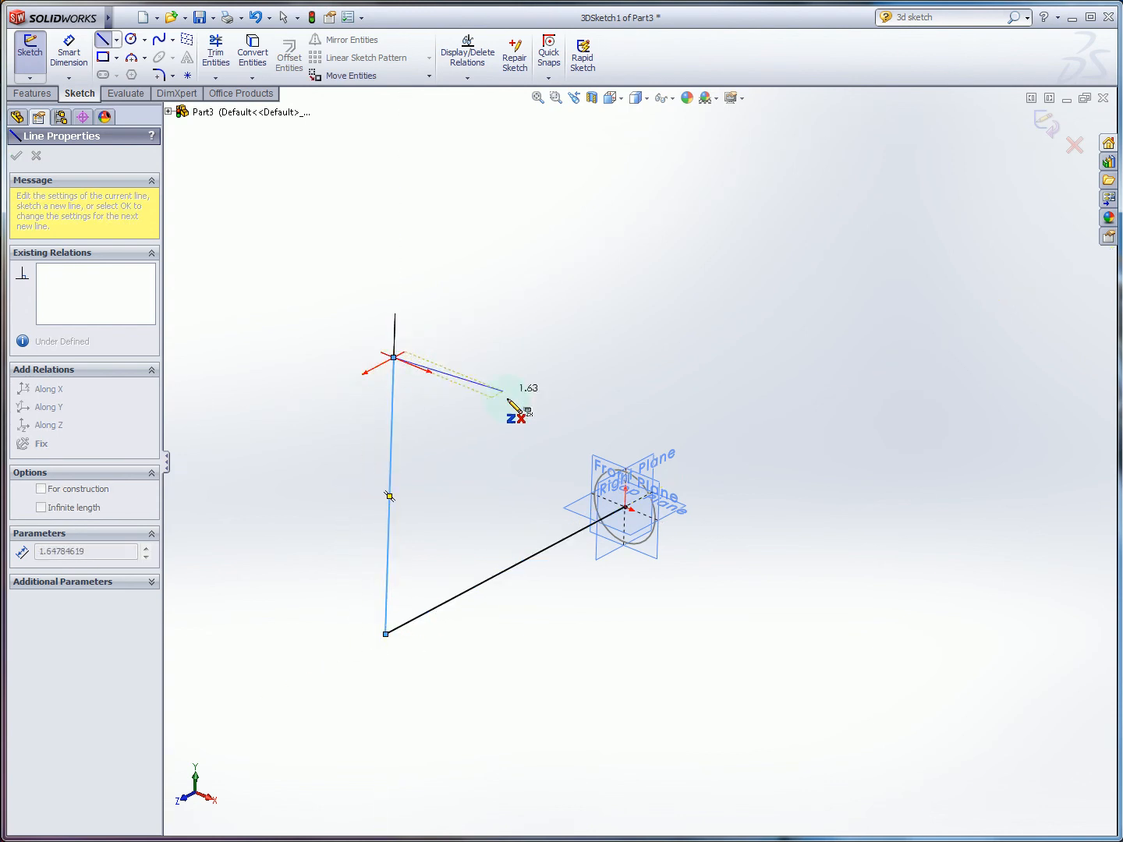
pyautogui.click(601, 441)
pyautogui.scroll(2, 491, 507)
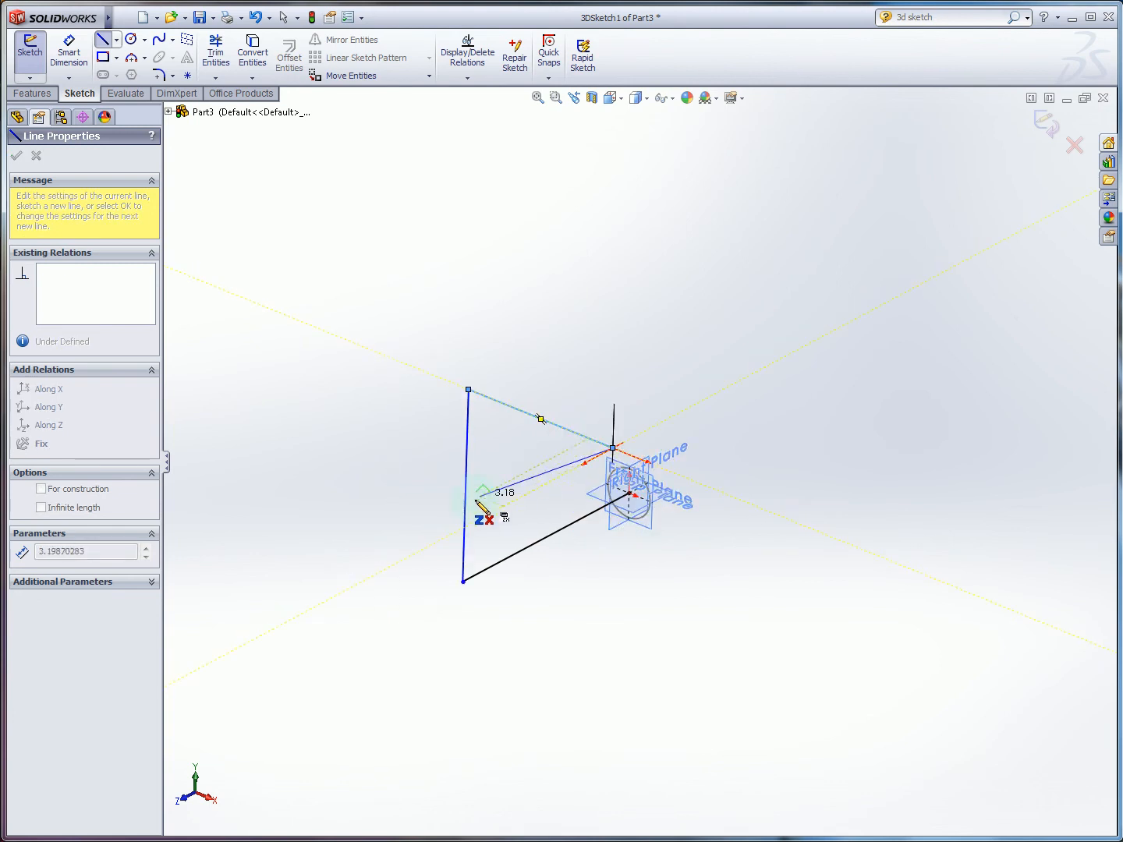
pyautogui.click(359, 585)
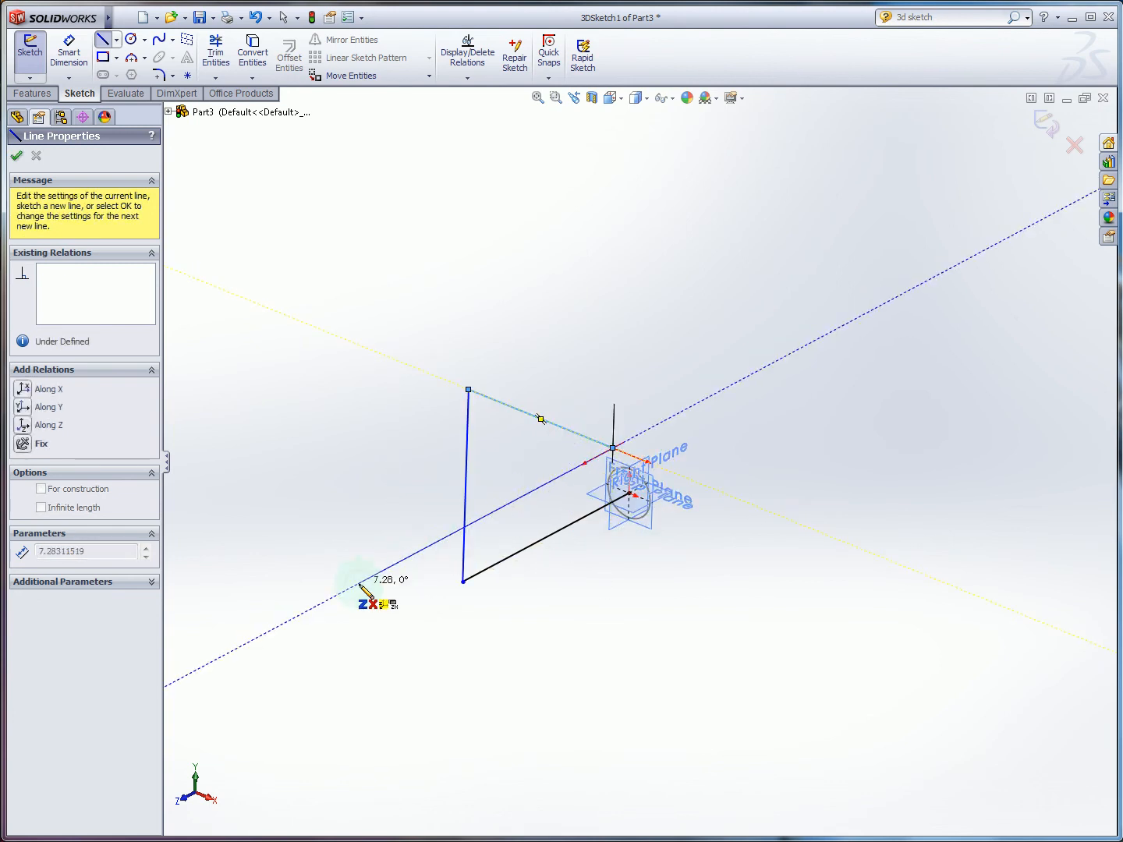
pyautogui.press('Escape')
pyautogui.scroll(1, 507, 499)
pyautogui.scroll(-2, 472, 500)
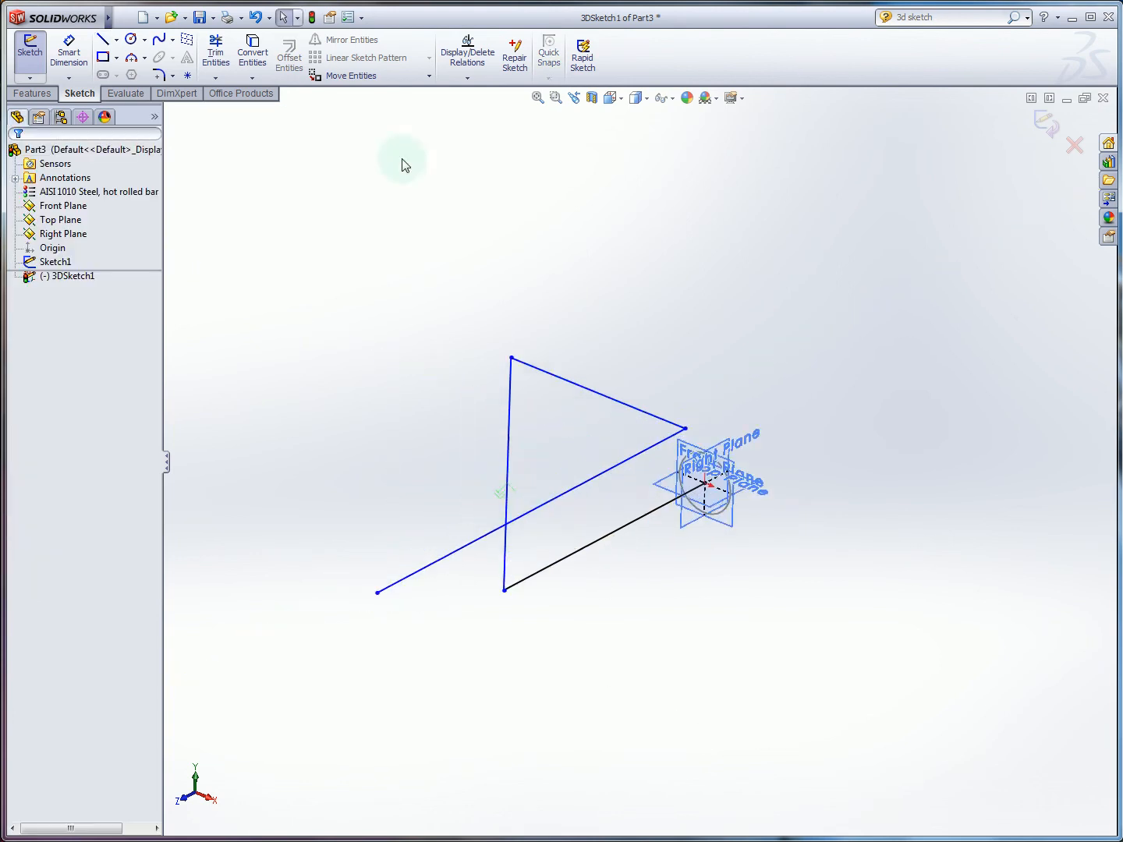
# - Dimension the path's first line, starting at the origin, to 5 in
pyautogui.click(68, 49)
pyautogui.click(605, 546)
pyautogui.click(644, 585)
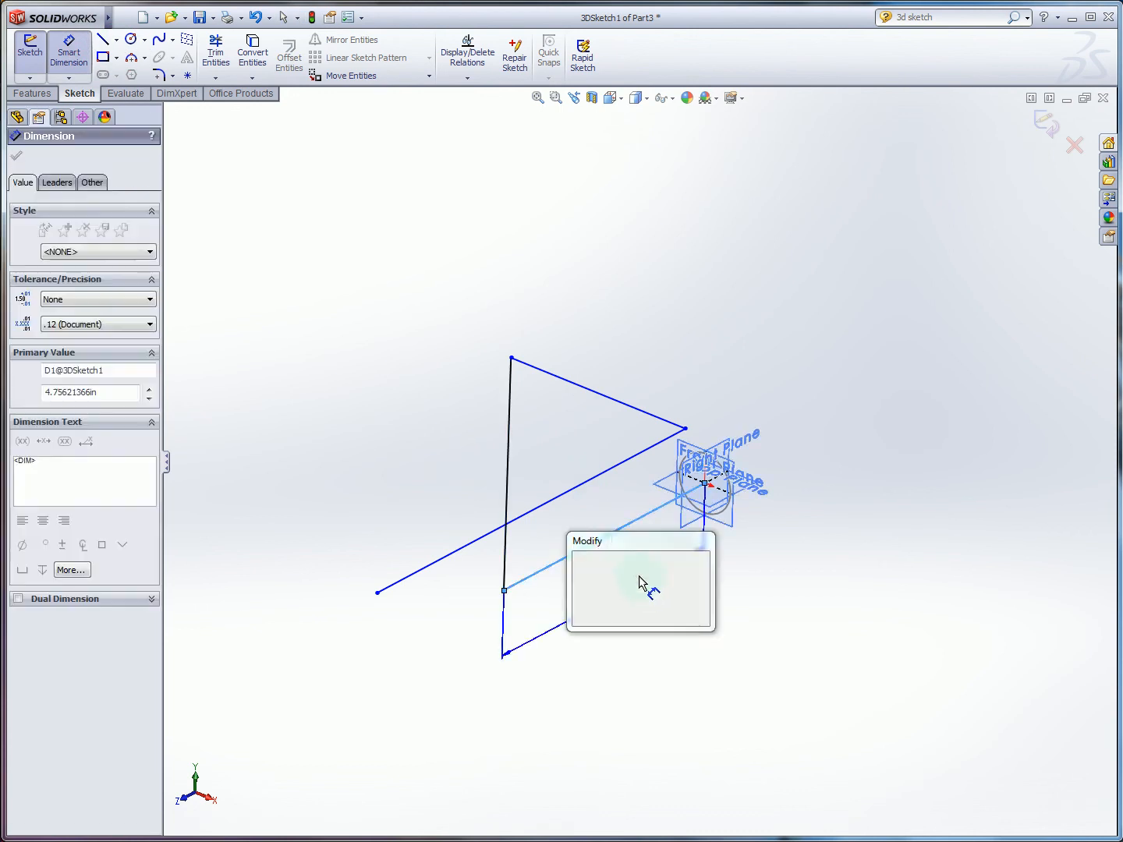
pyautogui.write('5')
pyautogui.press('Return')
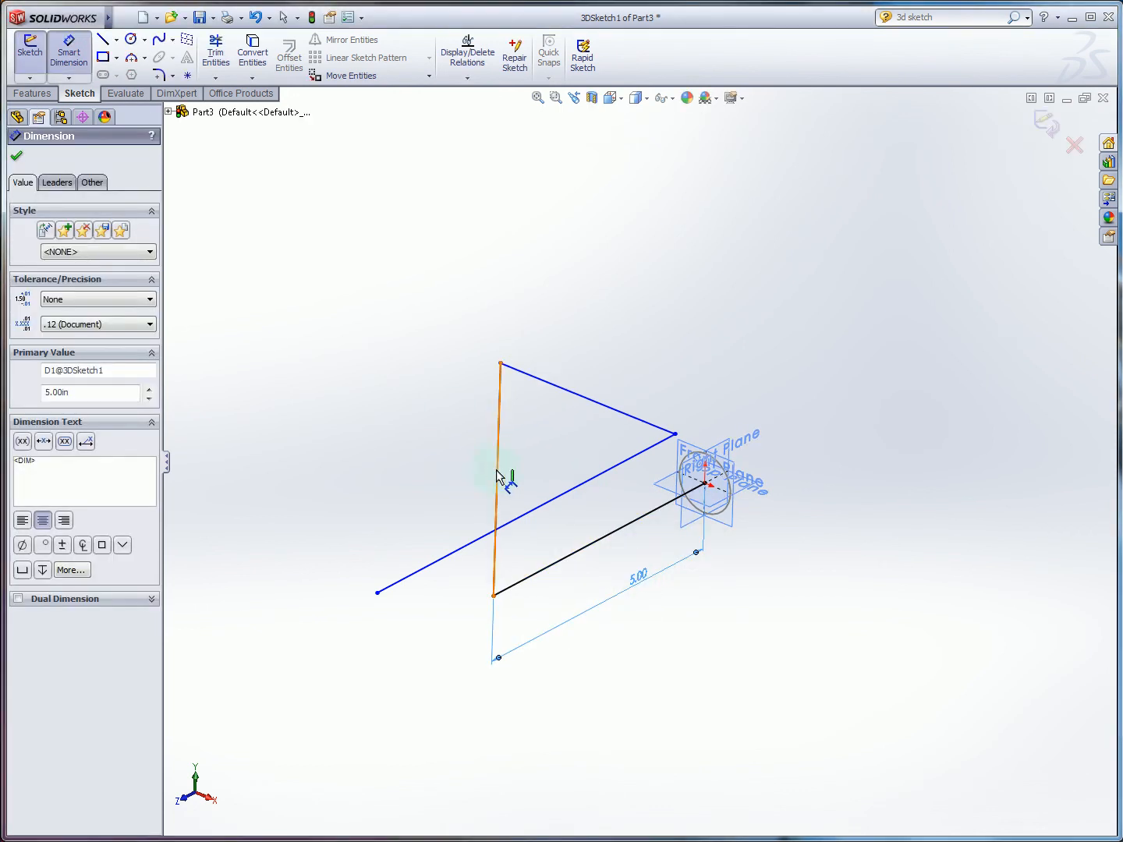
# - Dimension the path's vertical line to 5 in
pyautogui.click(496, 476)
pyautogui.click(451, 460)
pyautogui.write('5')
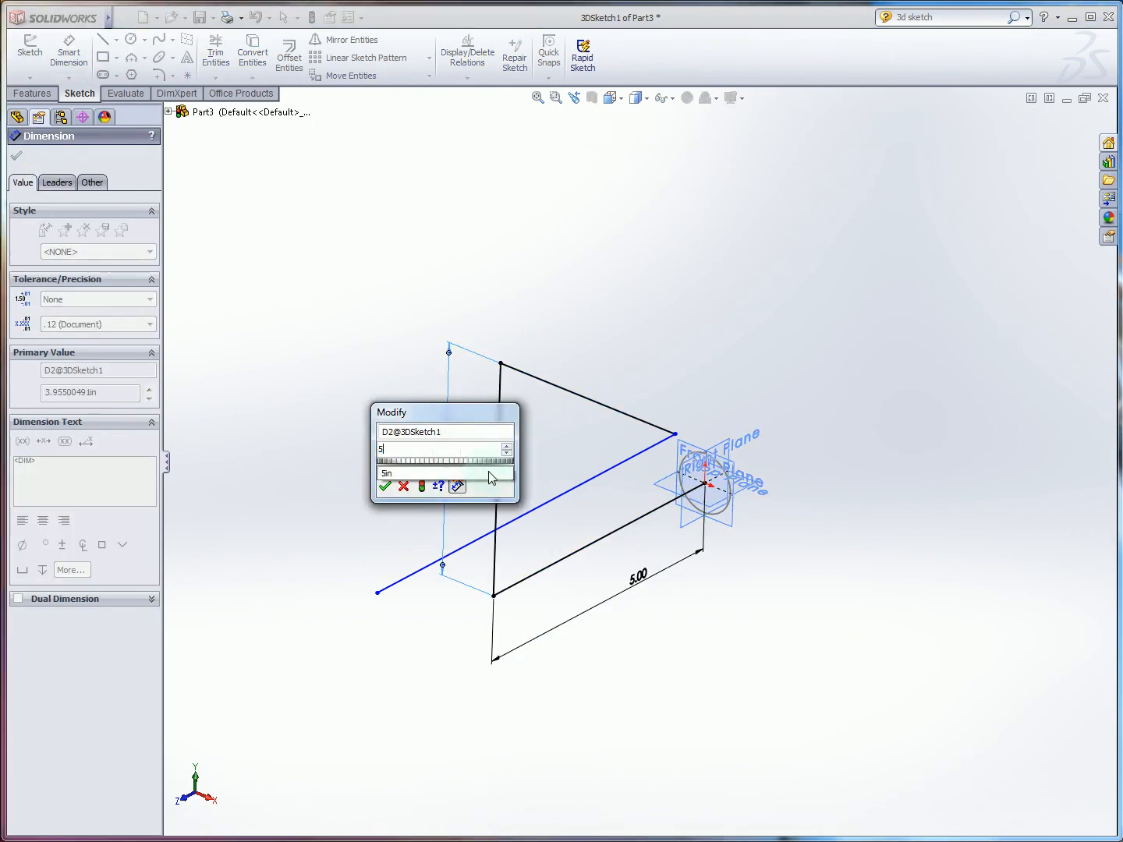
pyautogui.click(382, 487)
# - Dimension the path's upper line along X to 5 in
pyautogui.click(621, 347)
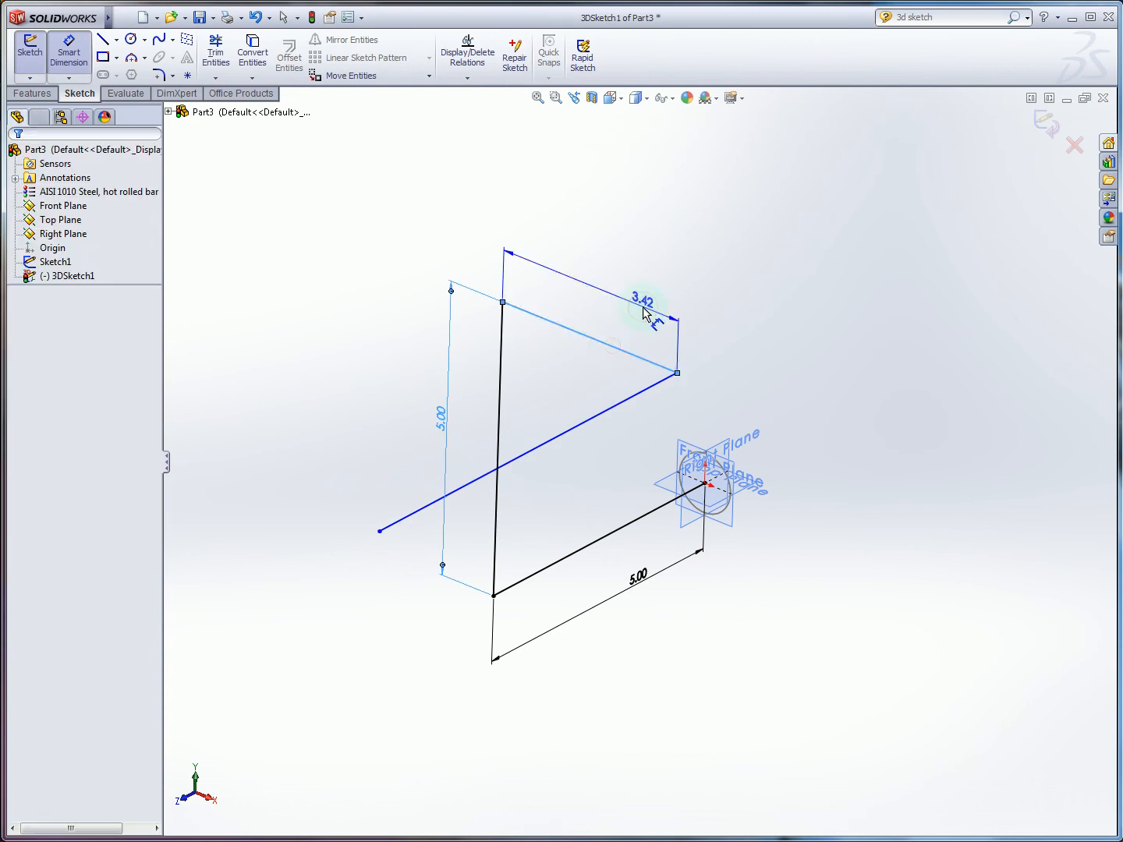
pyautogui.click(643, 312)
pyautogui.write('4')
pyautogui.press('BackSpace')
pyautogui.write('5')
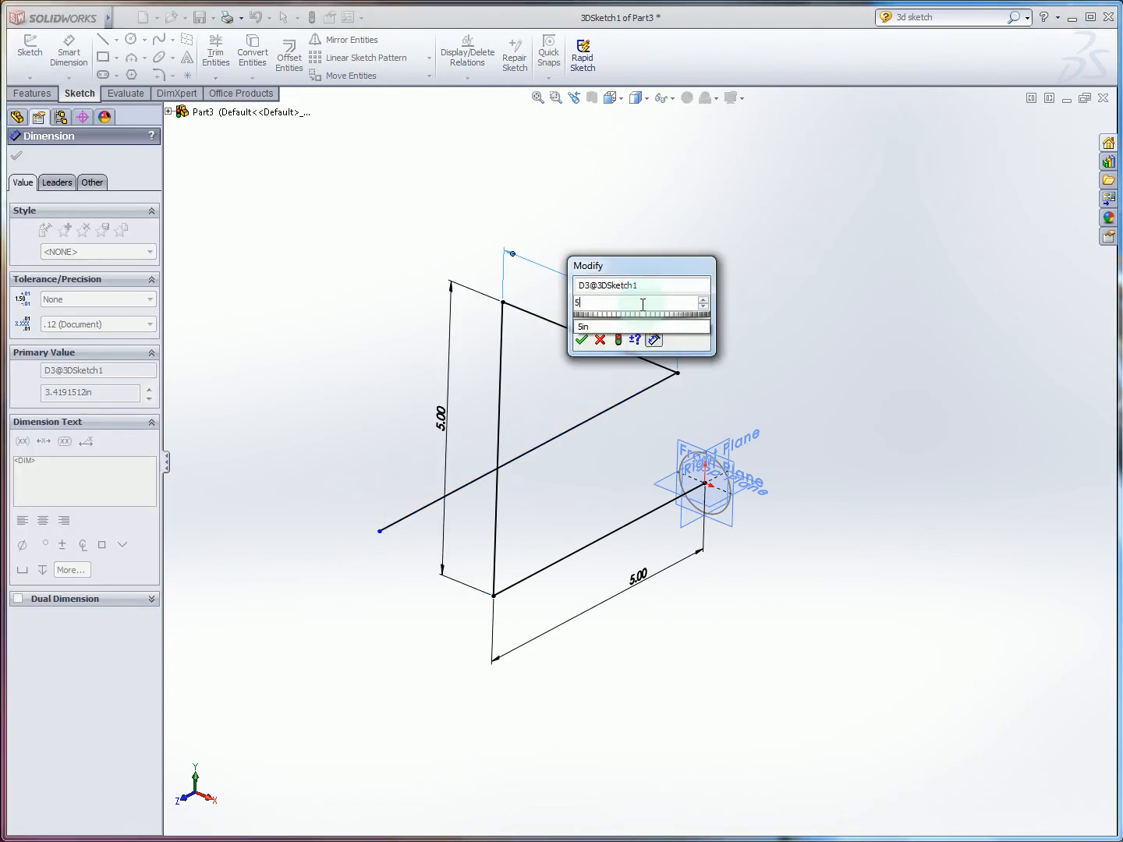
pyautogui.press('Return')
# - Dimension the path's last line along Z to 5 in
pyautogui.click(601, 492)
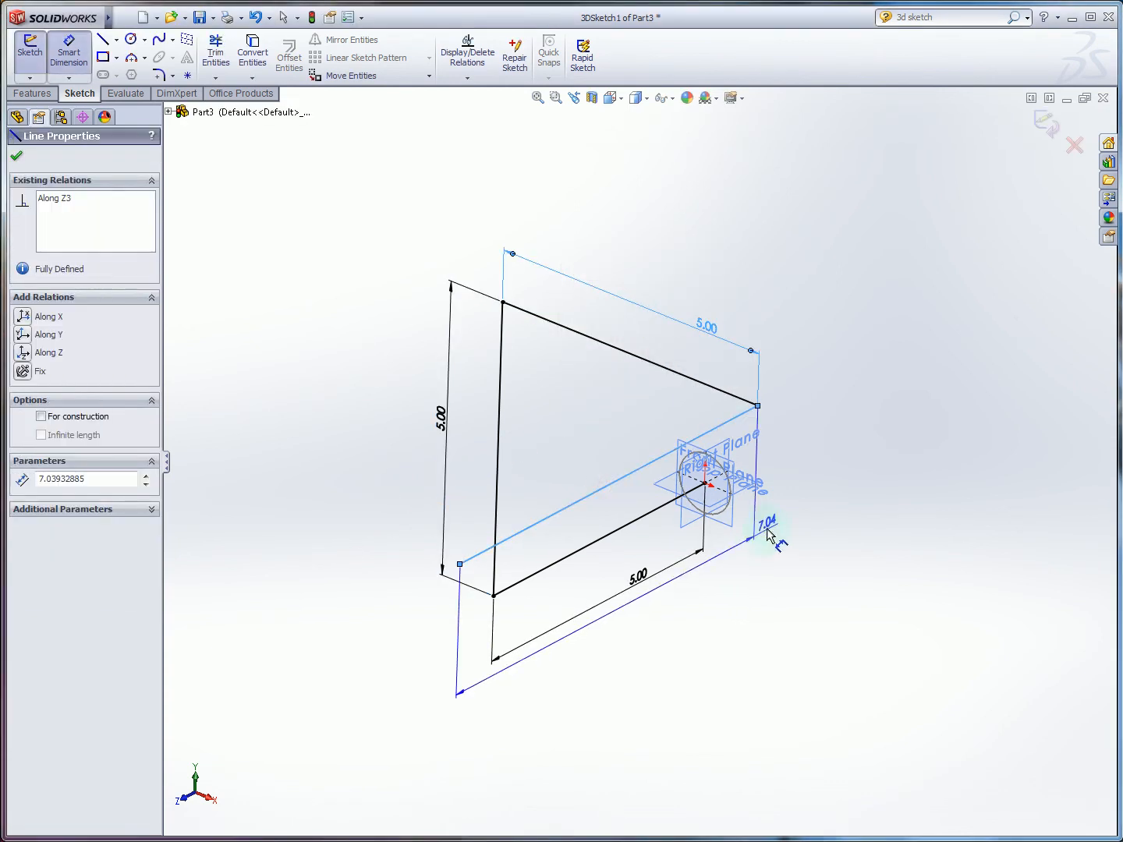
pyautogui.click(707, 382)
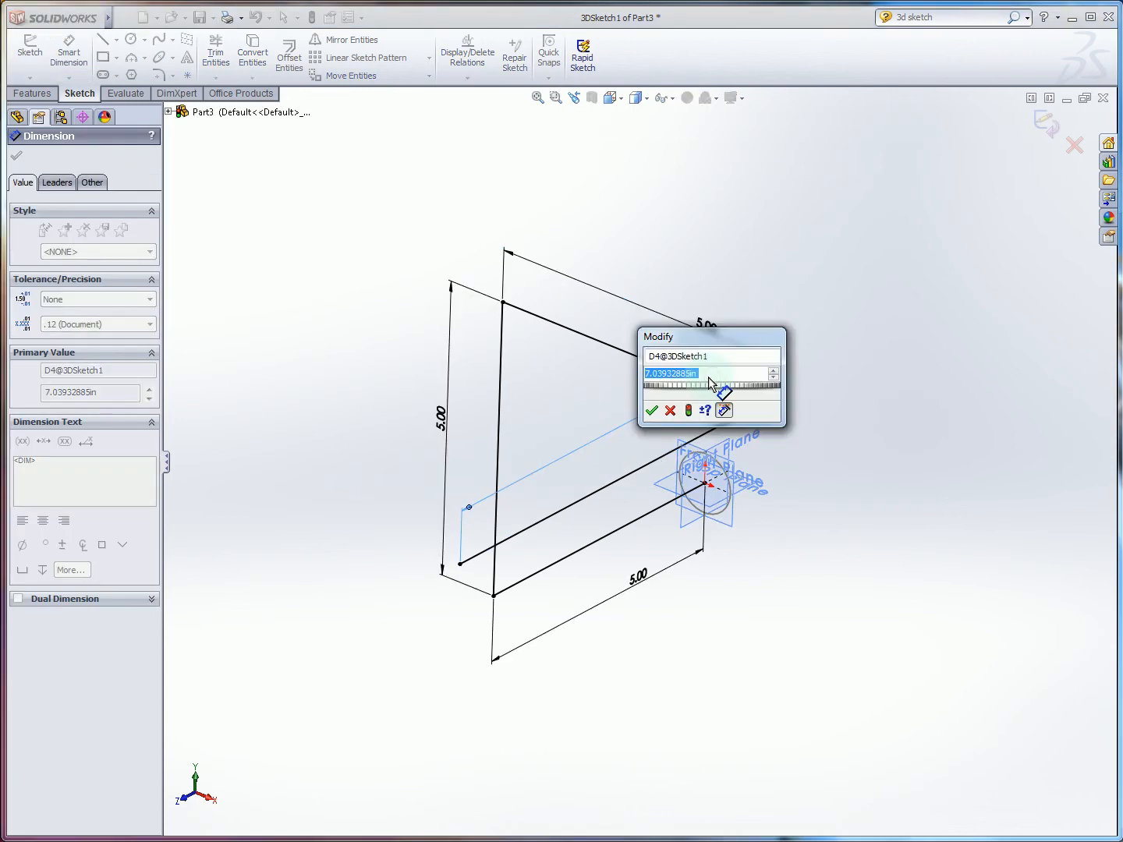
pyautogui.write('5')
pyautogui.press('Return')
pyautogui.moveTo(659, 421)
pyautogui.mouseDown(button='middle')
pyautogui.moveTo(620, 383)
pyautogui.moveTo(652, 439)
pyautogui.moveTo(476, 250)
pyautogui.moveTo(483, 296)
pyautogui.moveTo(508, 318)
pyautogui.mouseUp(button='middle')
pyautogui.moveTo(649, 373)
pyautogui.mouseDown(button='middle')
pyautogui.moveTo(609, 308)
pyautogui.moveTo(656, 331)
pyautogui.moveTo(641, 355)
pyautogui.mouseUp(button='middle')
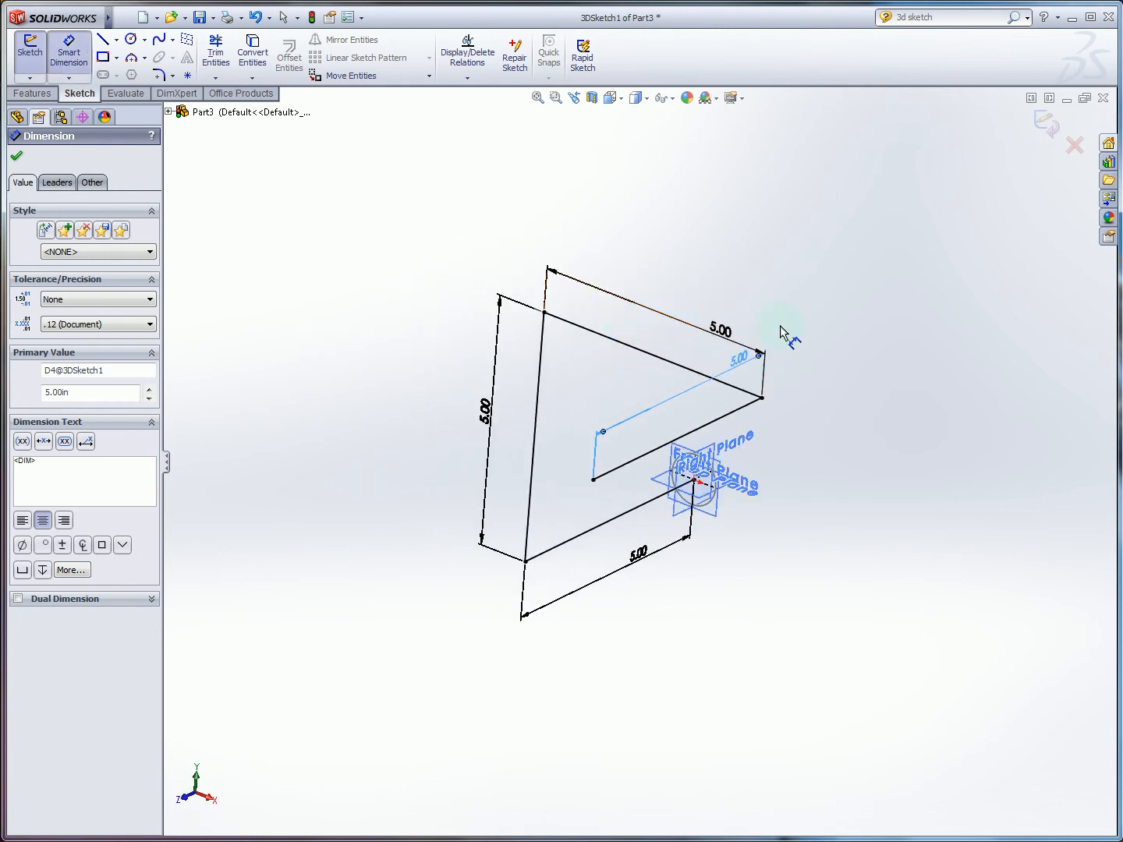
pyautogui.moveTo(815, 362)
pyautogui.mouseDown(button='middle')
pyautogui.moveTo(772, 343)
pyautogui.moveTo(797, 366)
pyautogui.moveTo(789, 340)
pyautogui.mouseUp(button='middle')
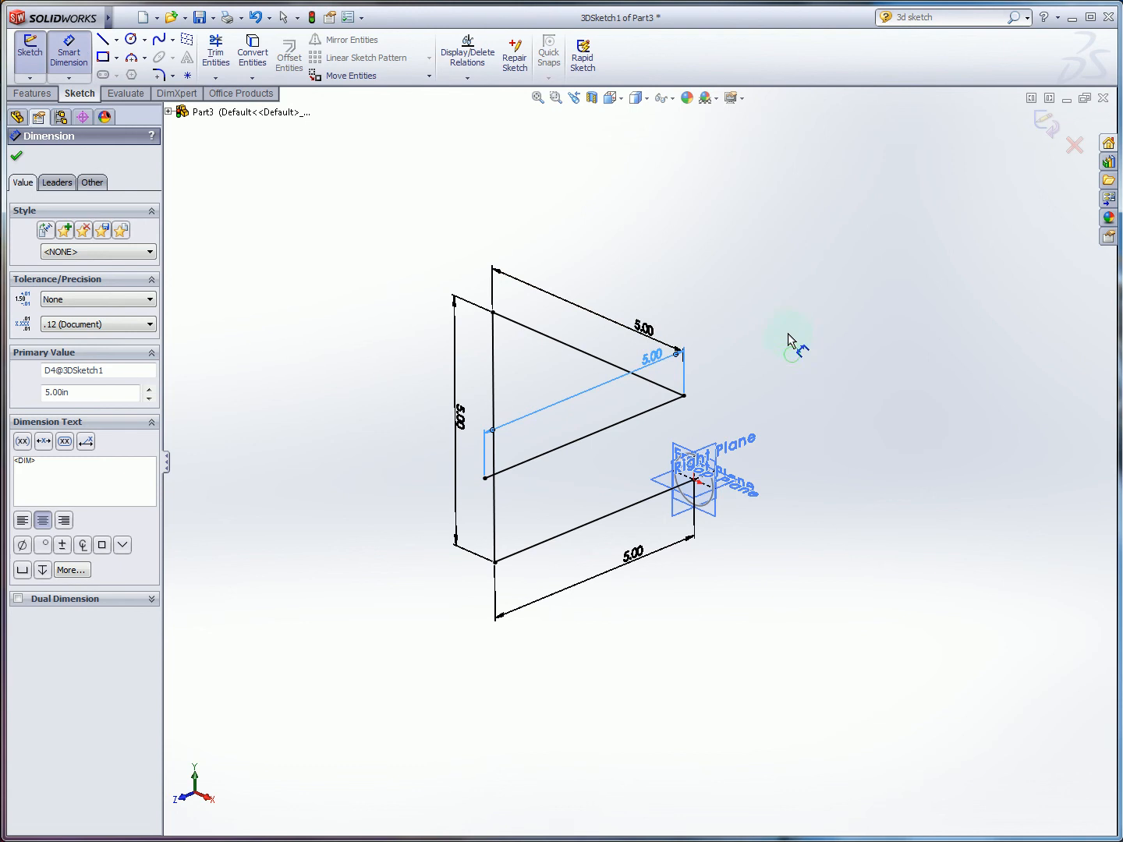
pyautogui.scroll(-1, 561, 355)
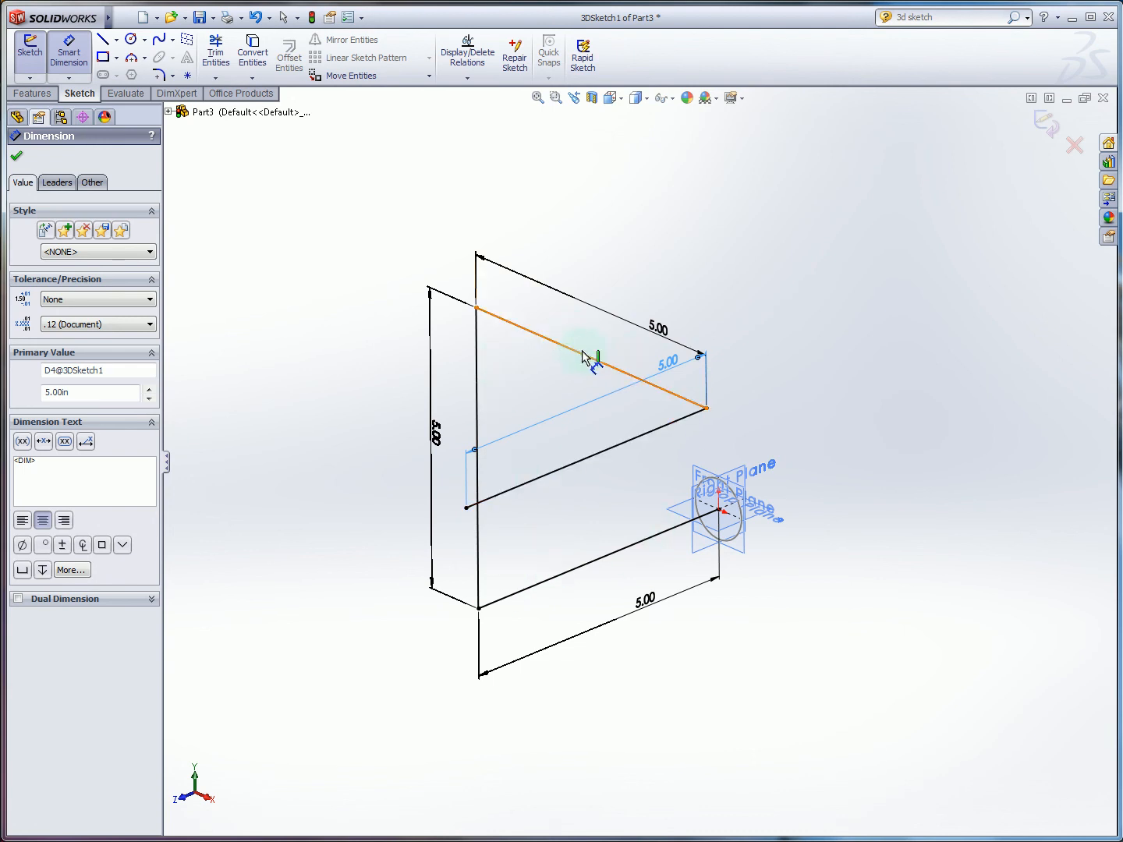
# - Switch to the sweep example2 part and examine the bent bar and its 3D sketch path from several angles
pyautogui.hotkey('alt', 'Tab')
pyautogui.press('Tab')
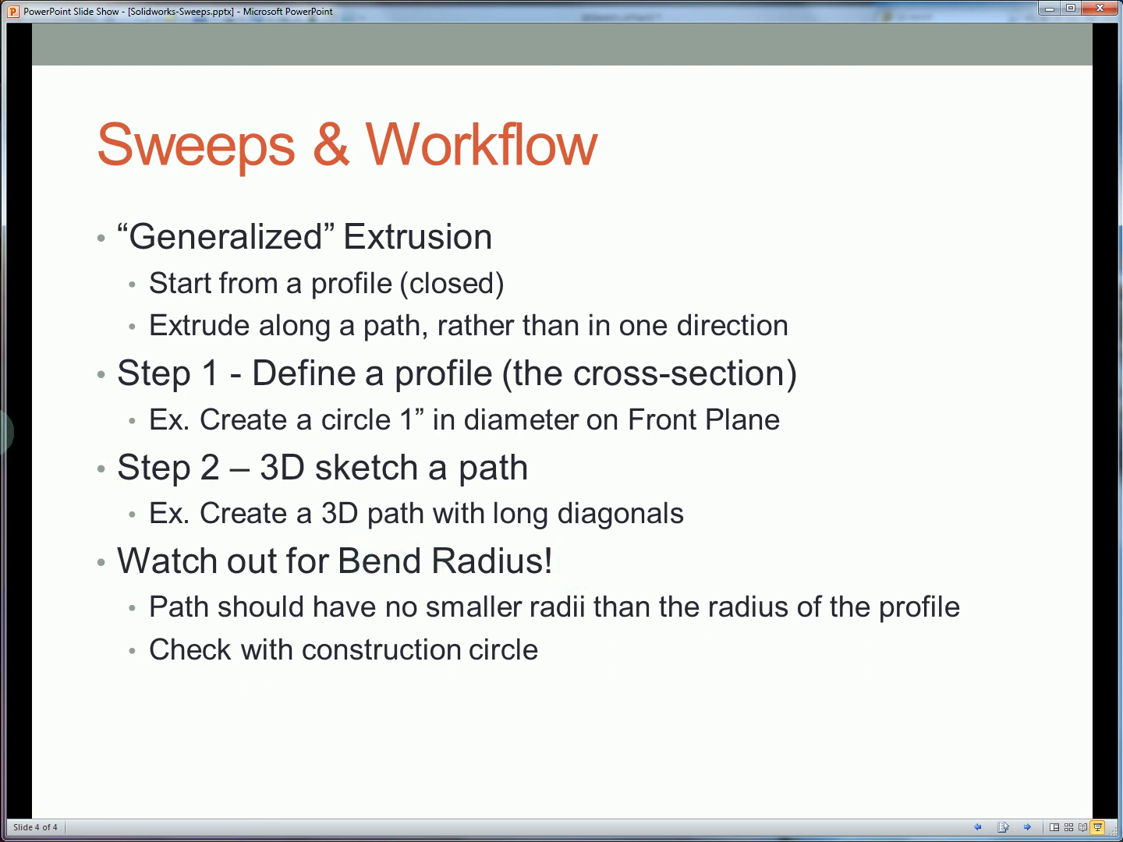
pyautogui.moveTo(2, 394)
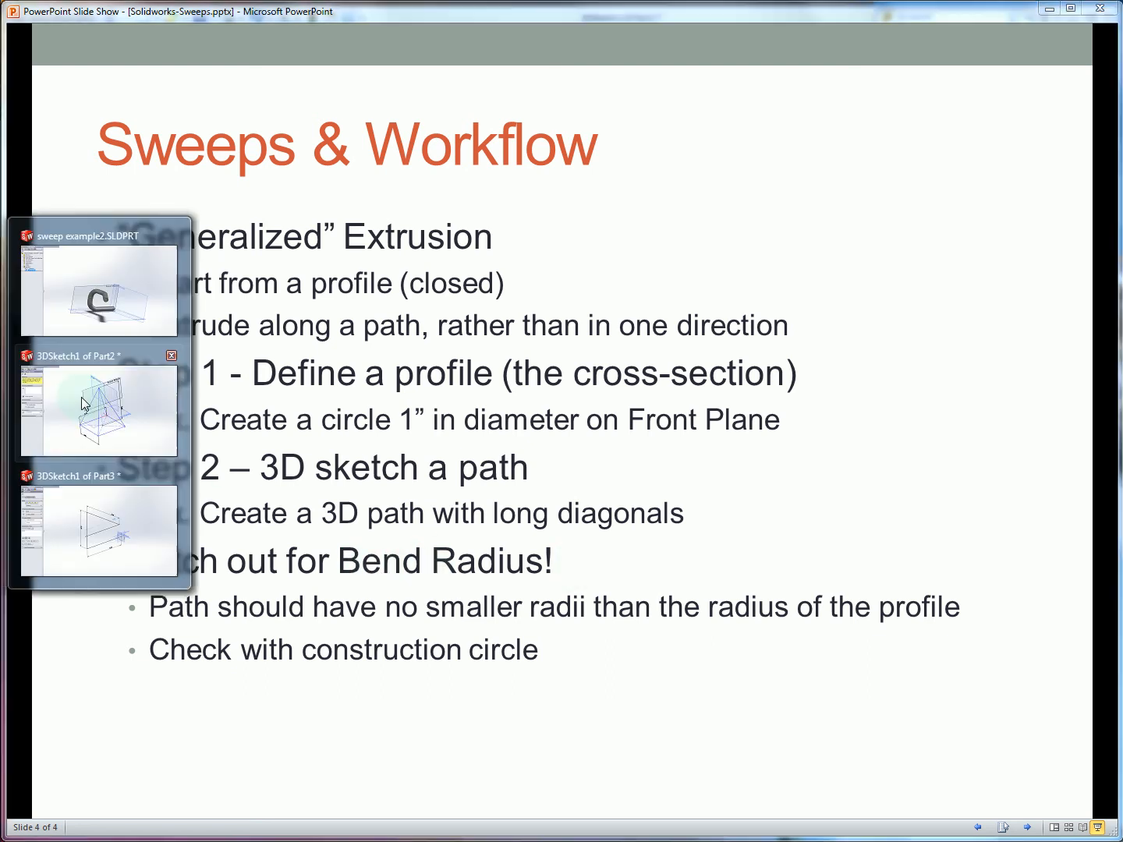
pyautogui.click(98, 301)
pyautogui.moveTo(604, 416); pyautogui.dragTo(549, 592, button='middle')
pyautogui.press('d')
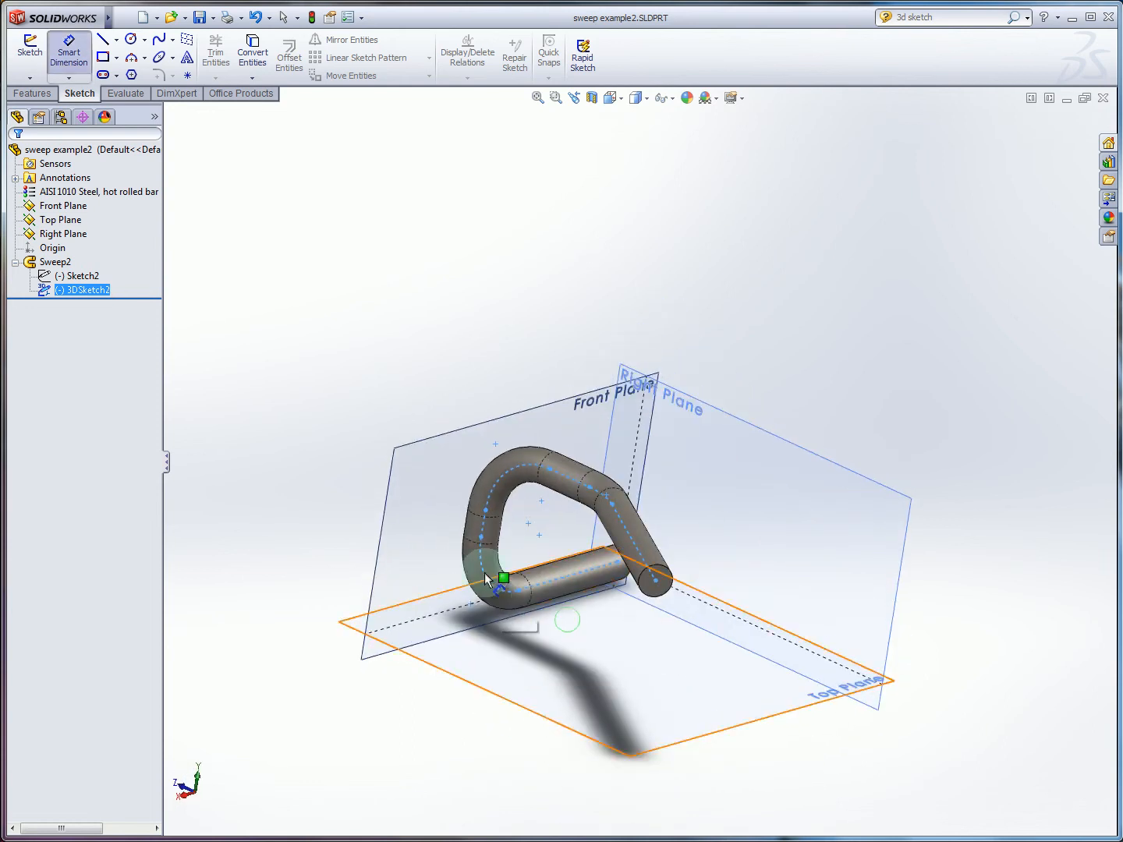
pyautogui.moveTo(608, 647); pyautogui.dragTo(514, 547, button='middle')
pyautogui.press('Escape')
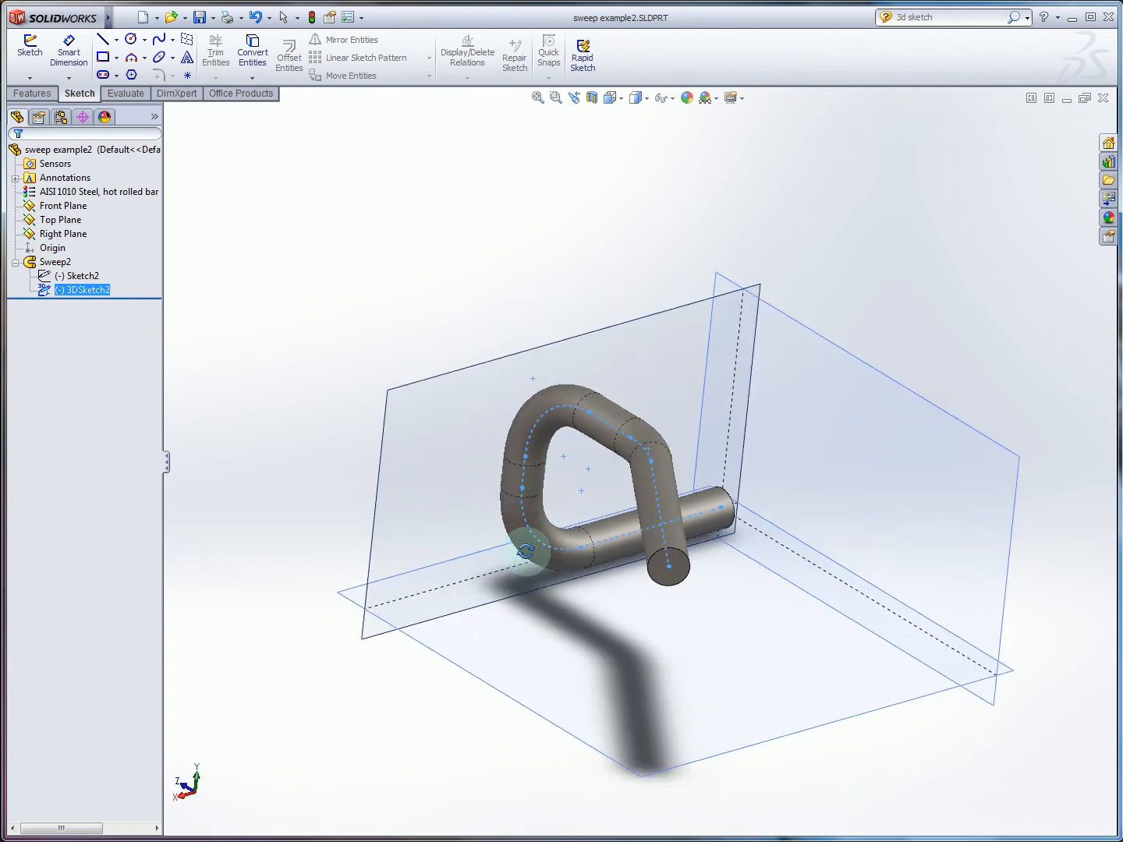
pyautogui.press('d')
pyautogui.press('Escape')
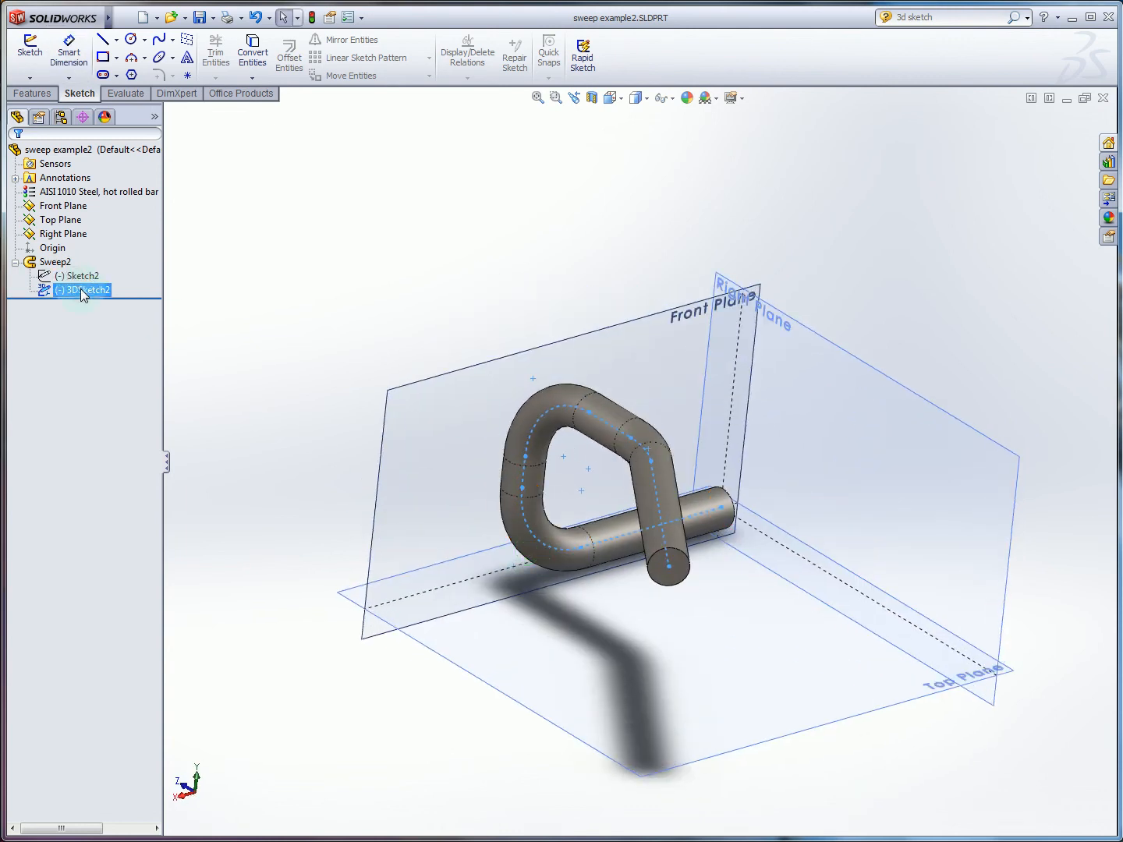
# - Edit the bar's 3D path sketch, set its bend radius to 0.1 in and exit the sketch to inspect the sweep
pyautogui.rightClick(80, 289)
pyautogui.click(91, 250)
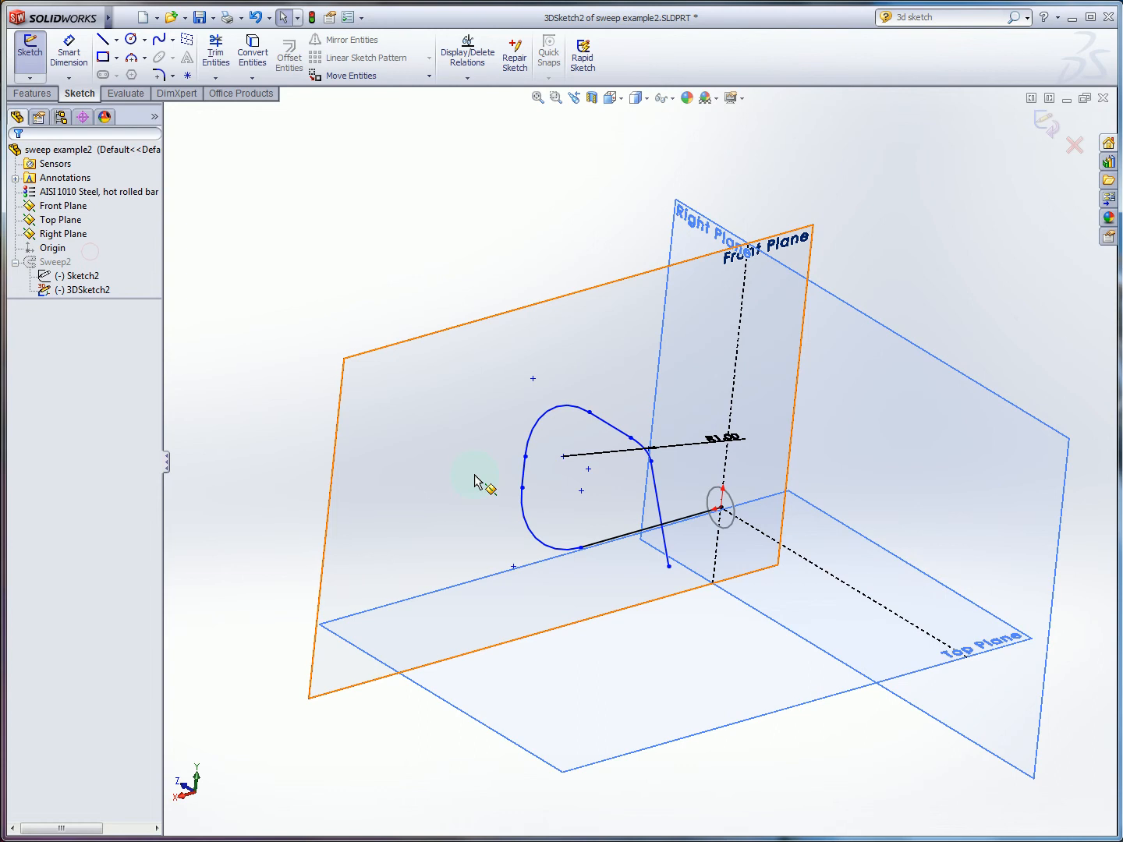
pyautogui.click(724, 442)
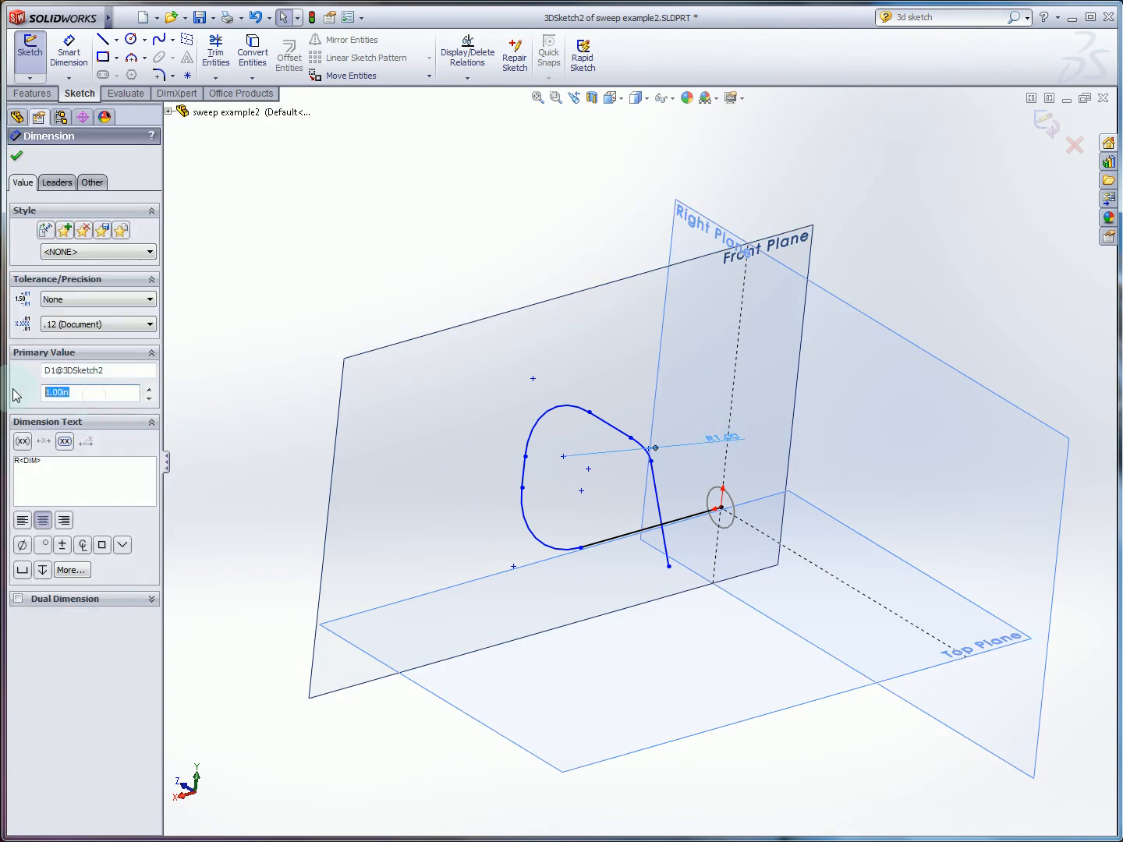
pyautogui.write('.1')
pyautogui.press('Return')
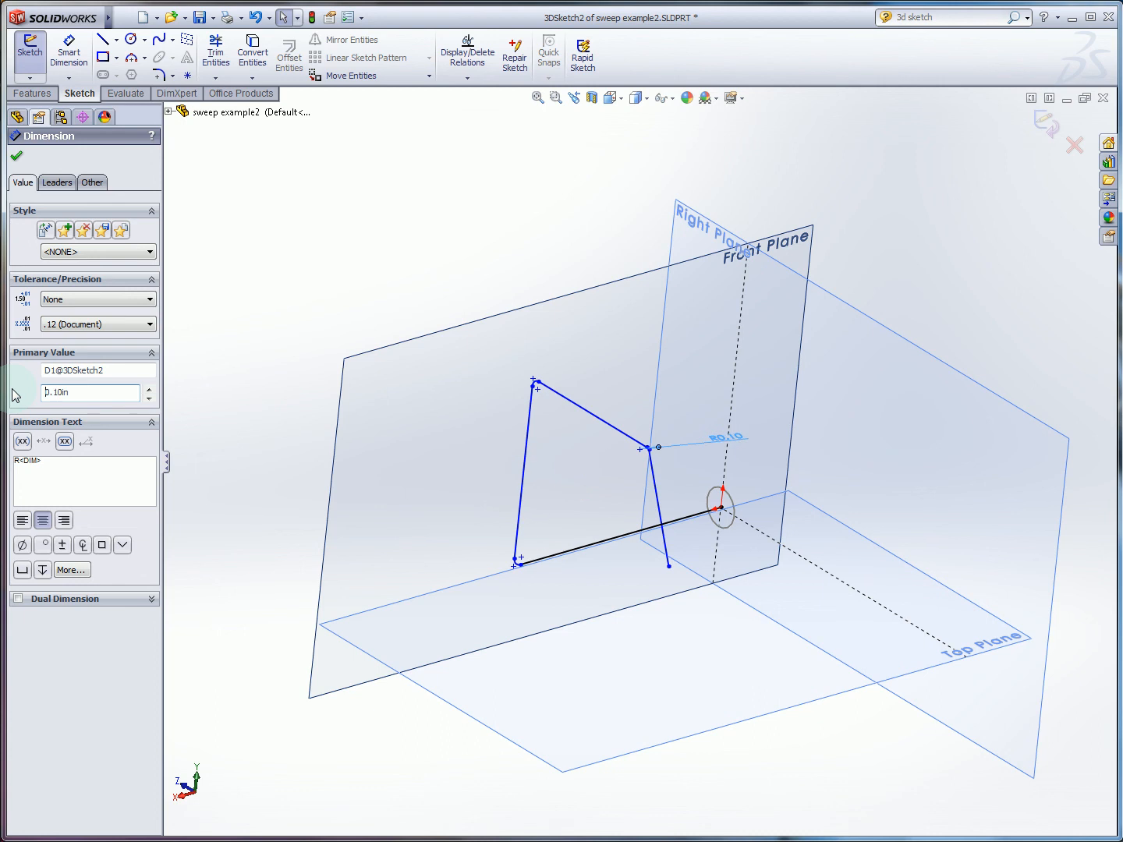
pyautogui.click(1037, 123)
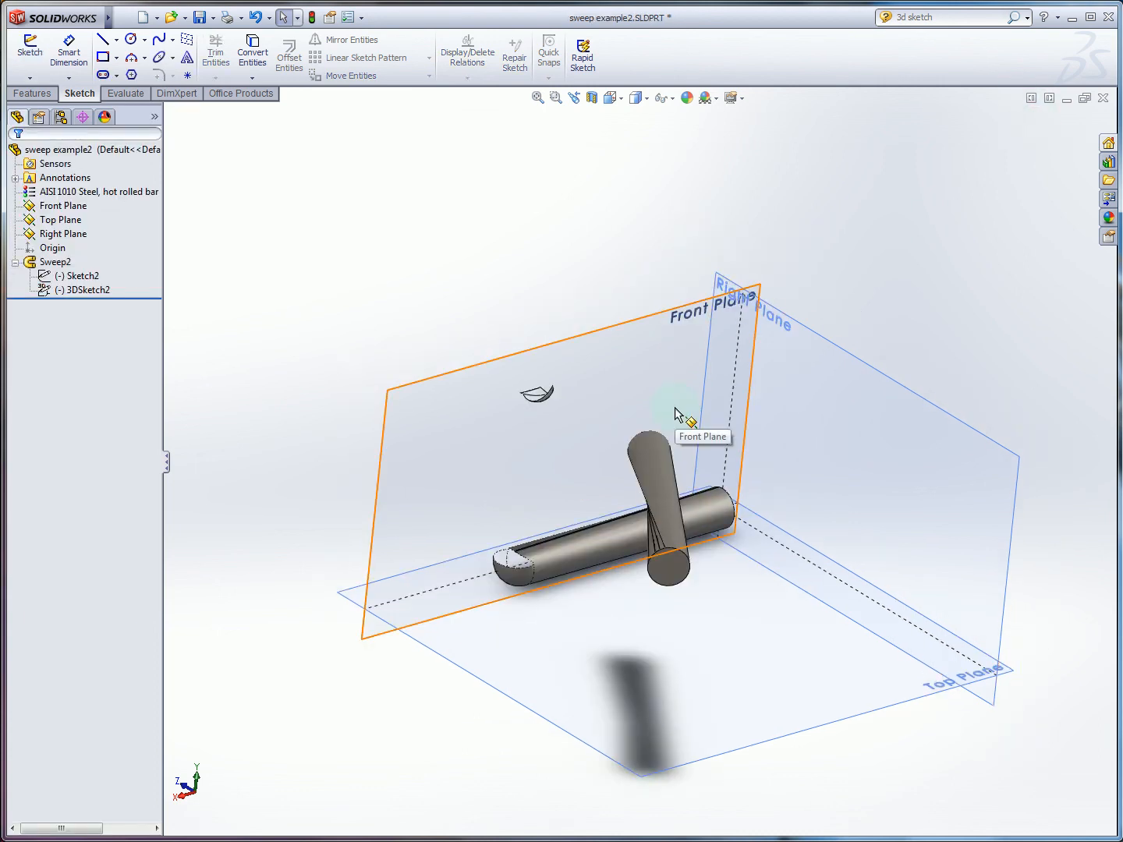
pyautogui.moveTo(635, 401); pyautogui.dragTo(561, 429, button='middle')
pyautogui.moveTo(590, 427)
pyautogui.mouseDown(button='middle')
pyautogui.moveTo(535, 411)
pyautogui.moveTo(585, 411)
pyautogui.moveTo(596, 432)
pyautogui.mouseUp(button='middle')
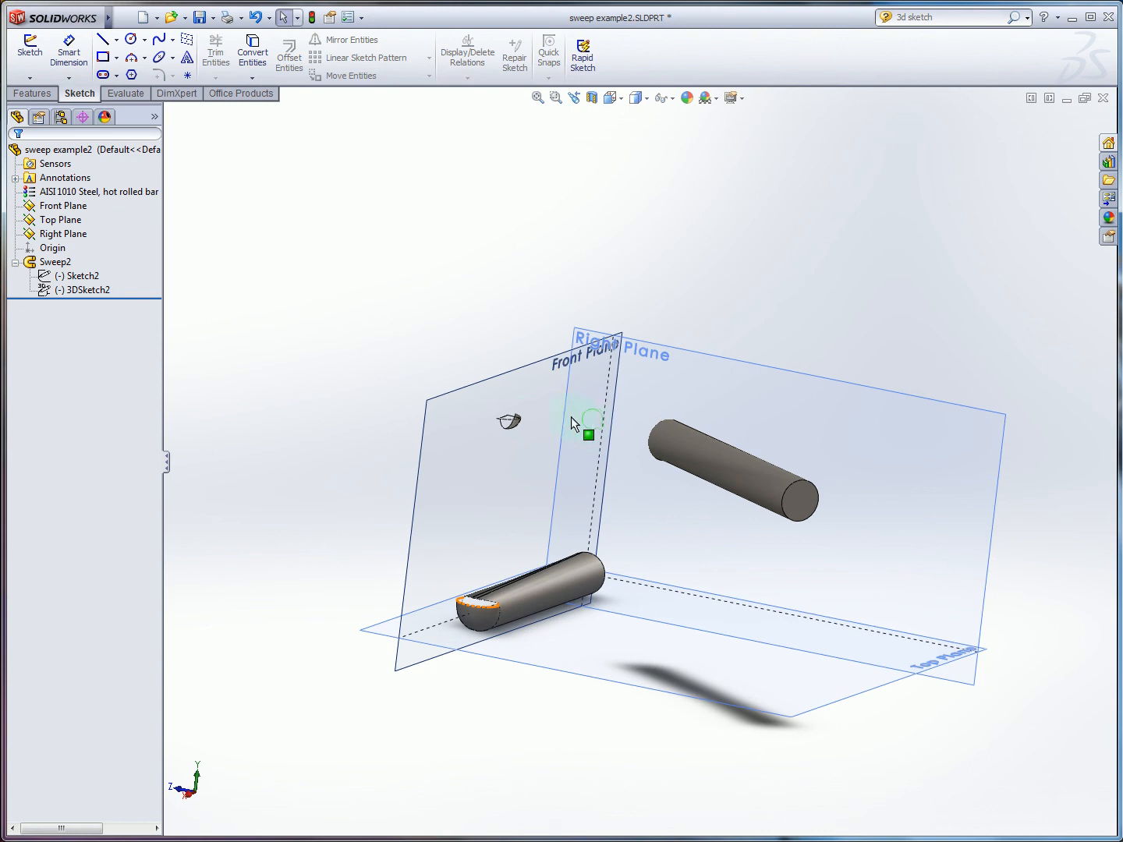
# - Reopen the bar's 3D path sketch and set its bend radius to 1 in
pyautogui.rightClick(86, 289)
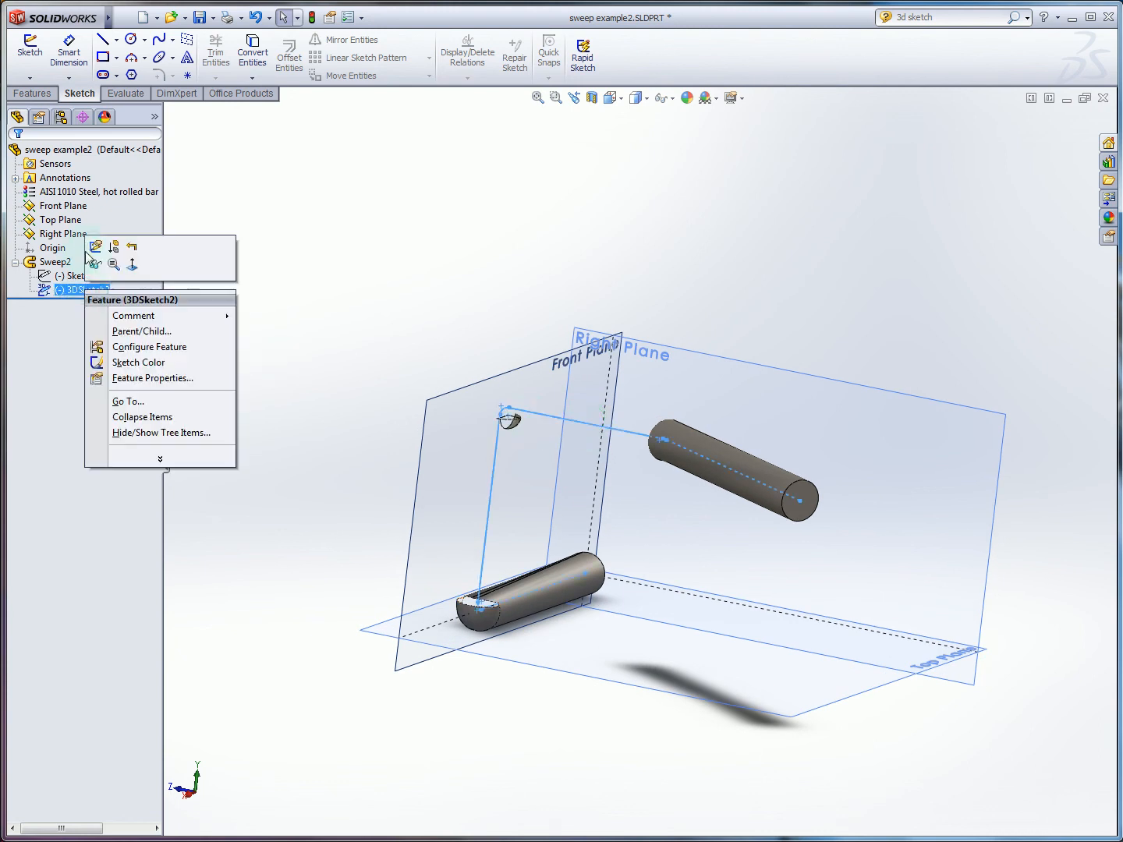
pyautogui.click(95, 247)
pyautogui.moveTo(647, 432); pyautogui.dragTo(732, 439, button='middle')
pyautogui.click(724, 433)
pyautogui.doubleClick(723, 434)
pyautogui.write('1')
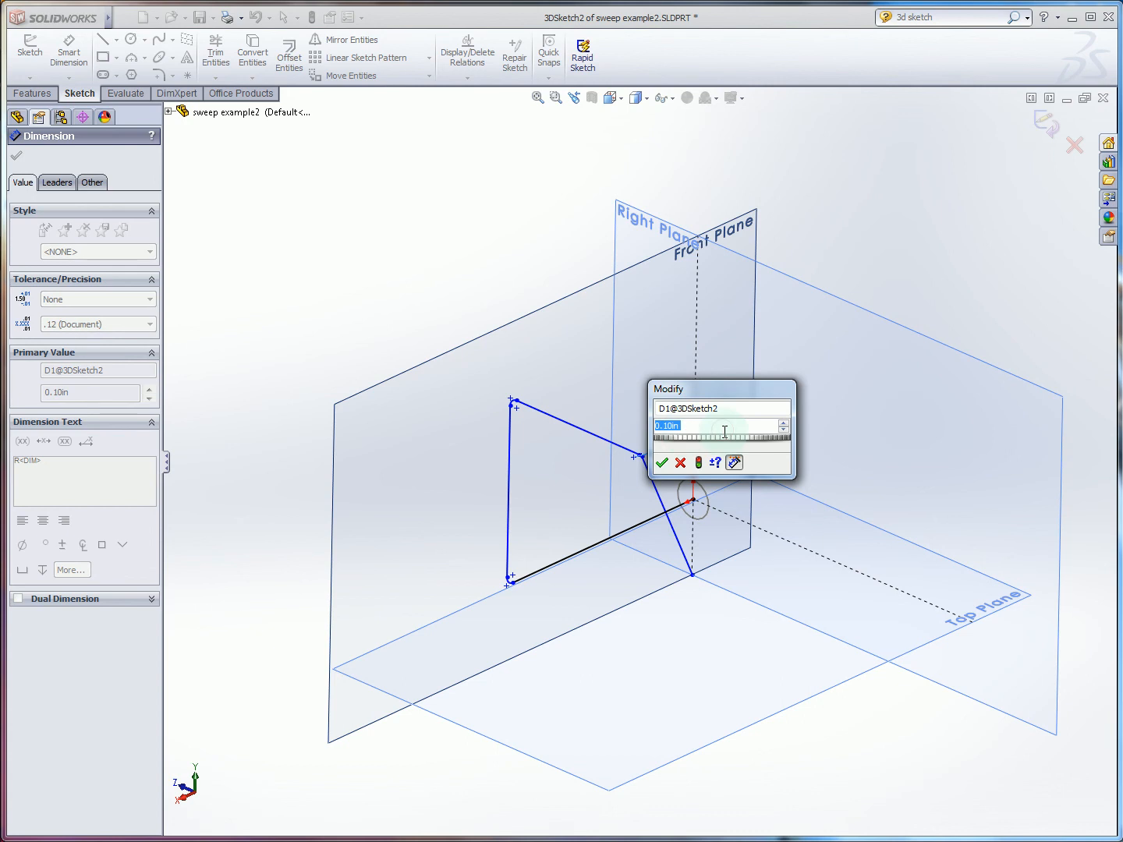
pyautogui.press('Return')
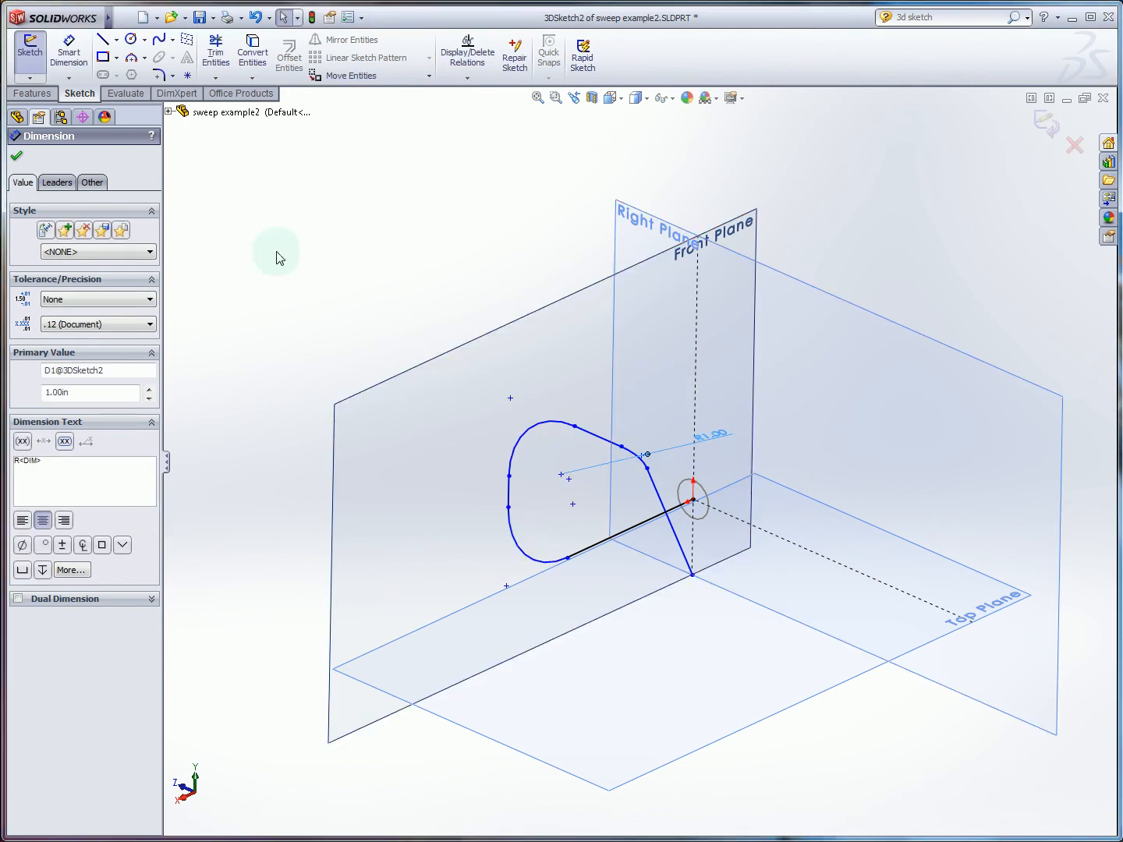
# - Switch back to the Part3 window with the dimensioned 3D sketch path
pyautogui.hotkey('alt', 'Tab')
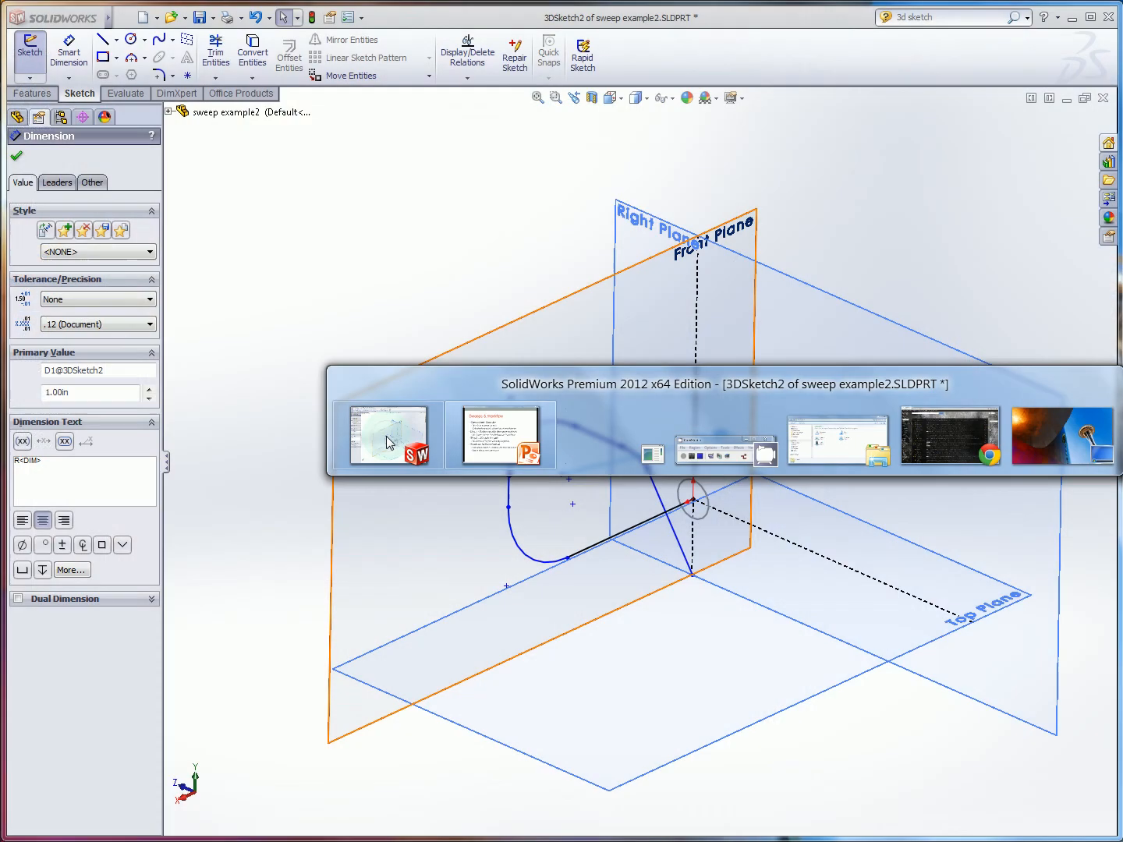
pyautogui.click(389, 437)
pyautogui.hotkey('alt', 'Tab')
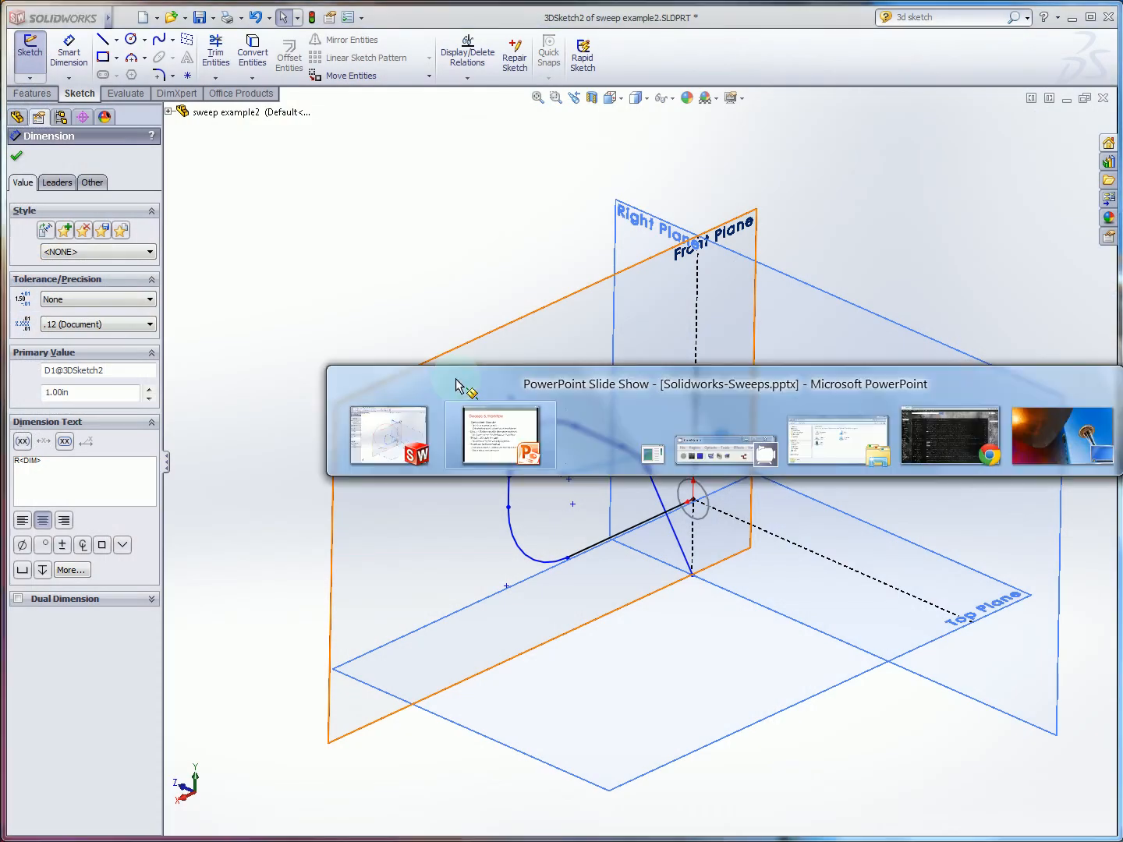
pyautogui.click(396, 417)
pyautogui.moveTo(3, 410)
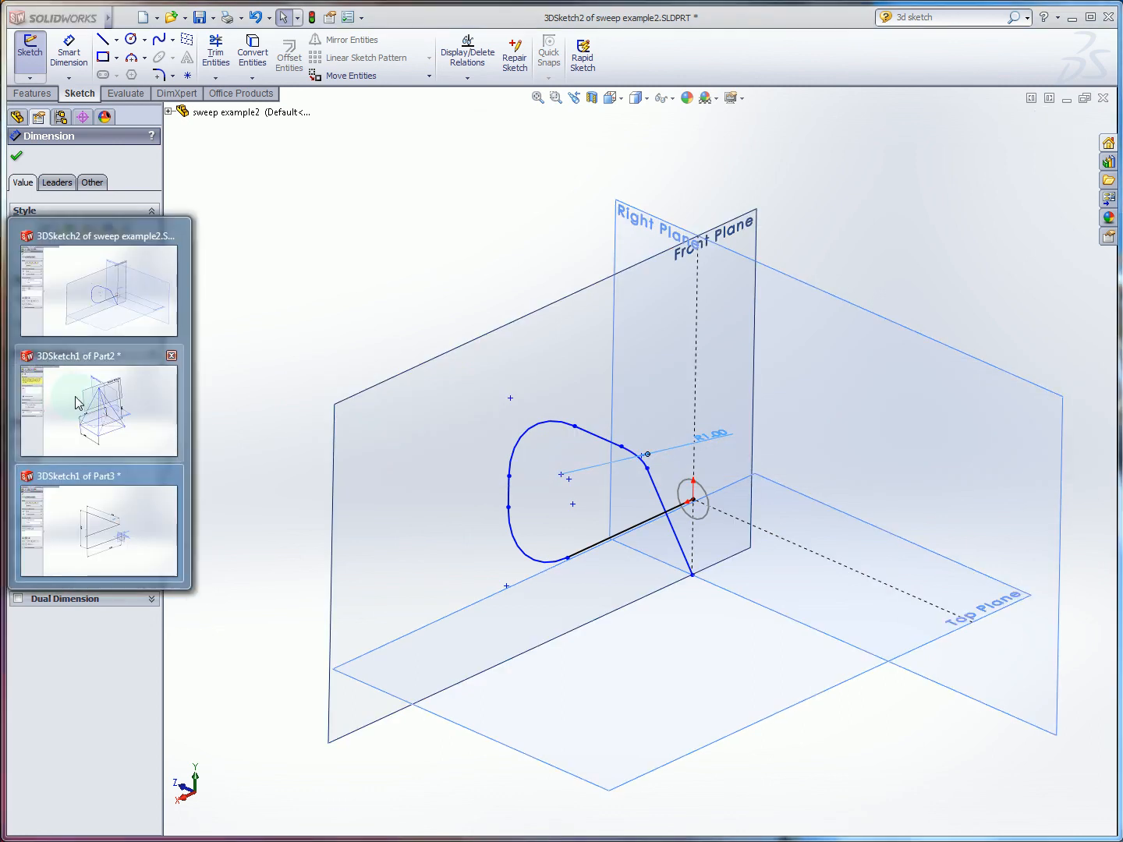
pyautogui.click(124, 521)
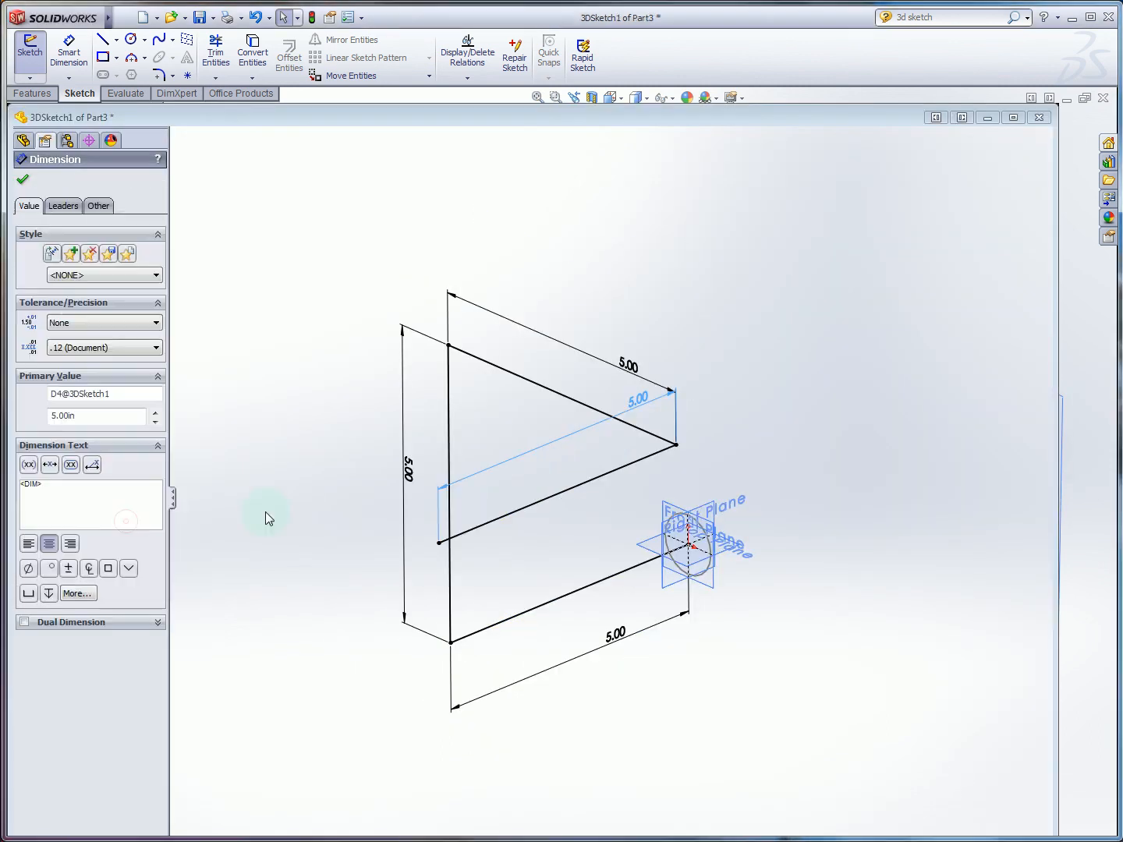
pyautogui.moveTo(649, 492)
pyautogui.mouseDown(button='middle')
pyautogui.moveTo(675, 454)
pyautogui.moveTo(632, 478)
pyautogui.mouseUp(button='middle')
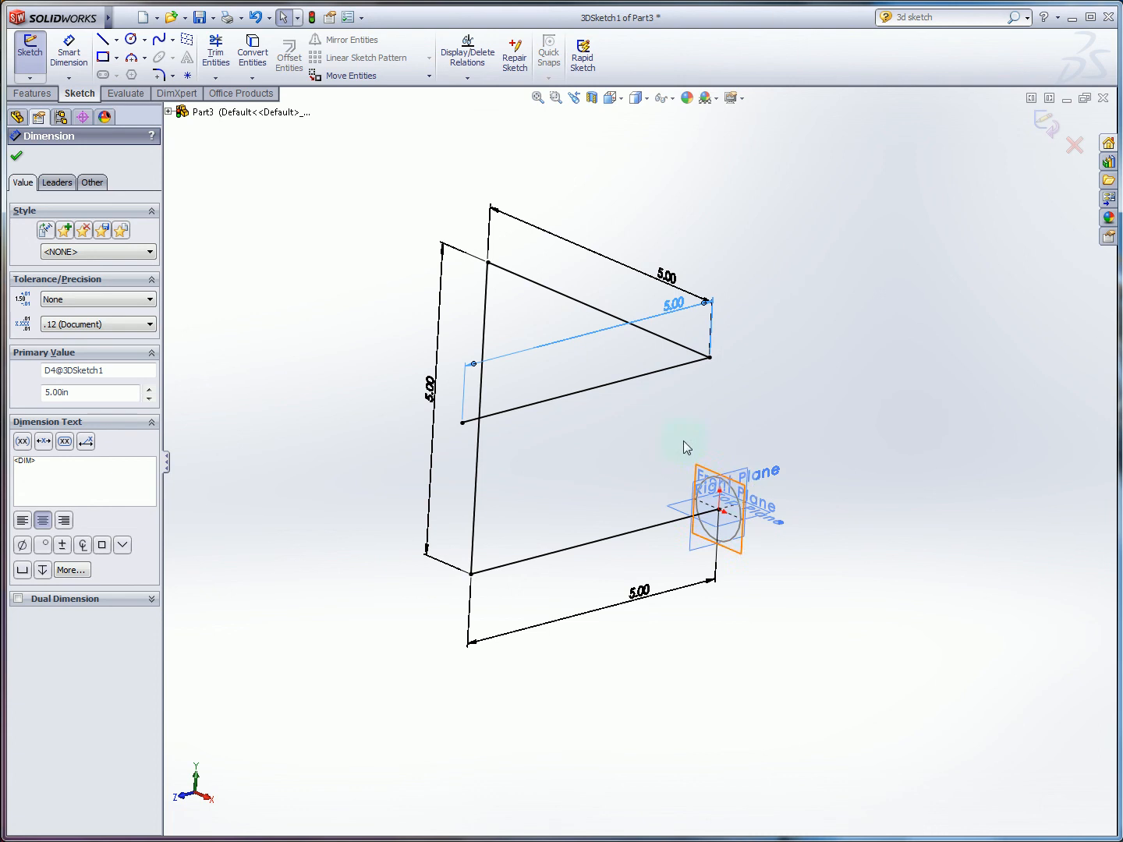
# - Fillet the path's three corners between adjacent lines with a 1 in radius
pyautogui.click(158, 75)
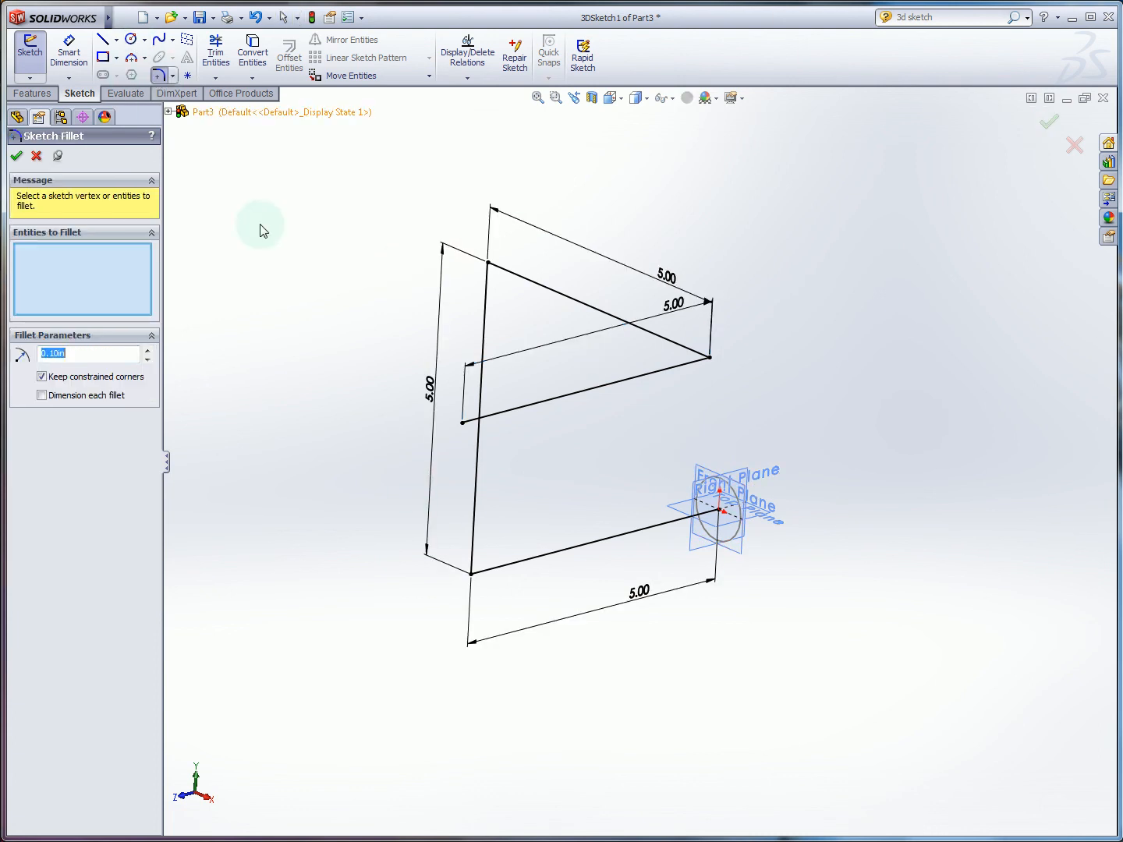
pyautogui.click(508, 567)
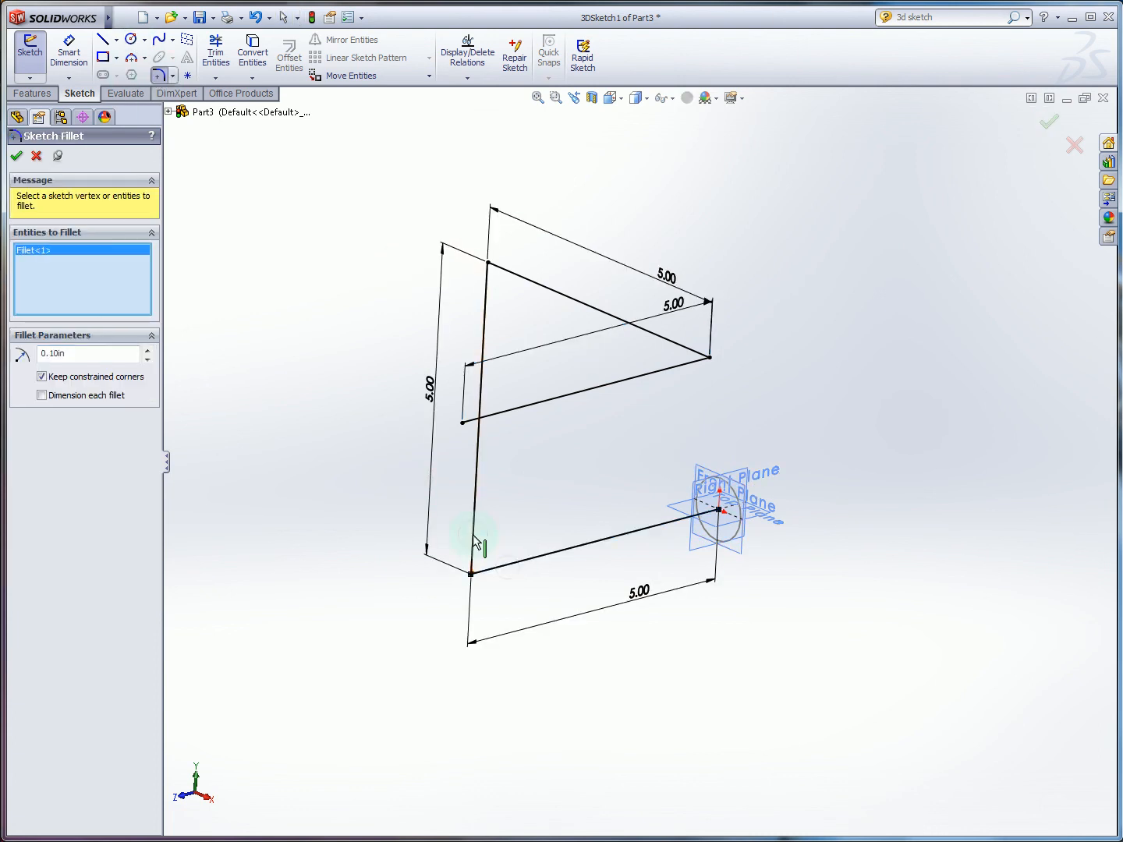
pyautogui.click(491, 294)
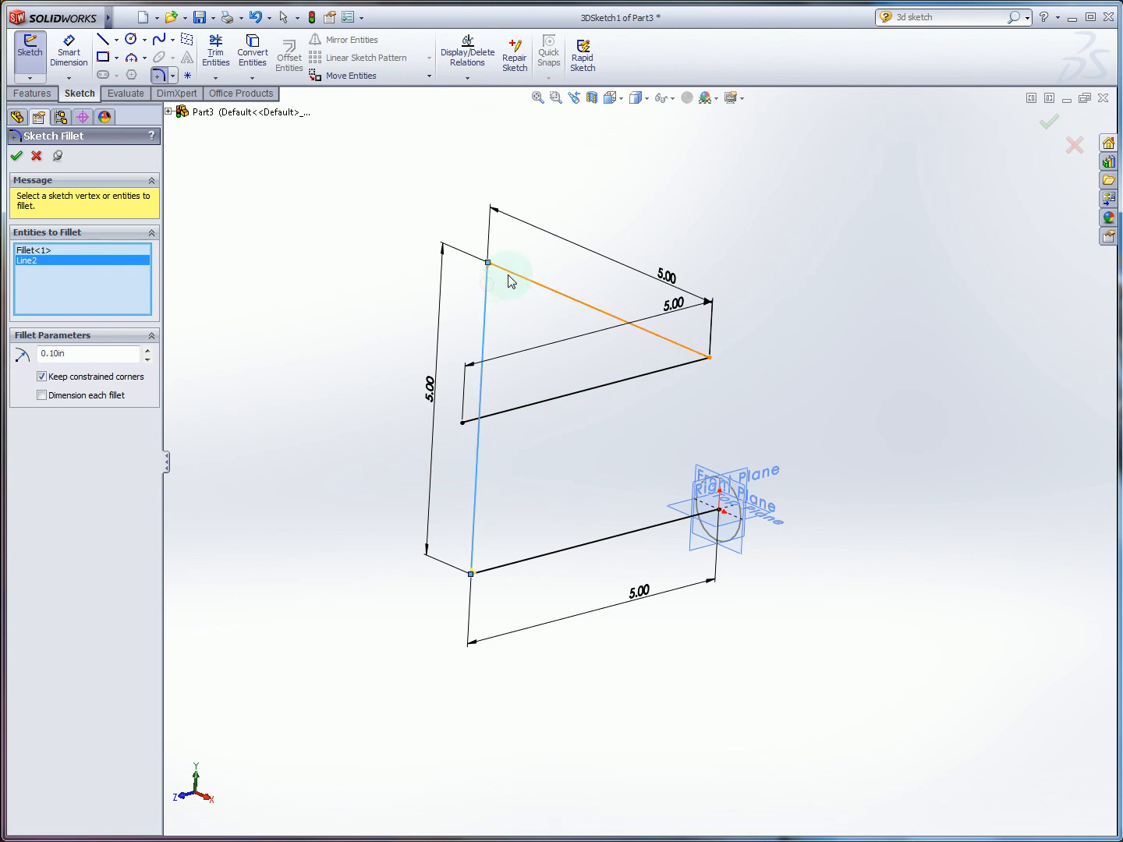
pyautogui.click(508, 274)
pyautogui.click(688, 348)
pyautogui.click(690, 361)
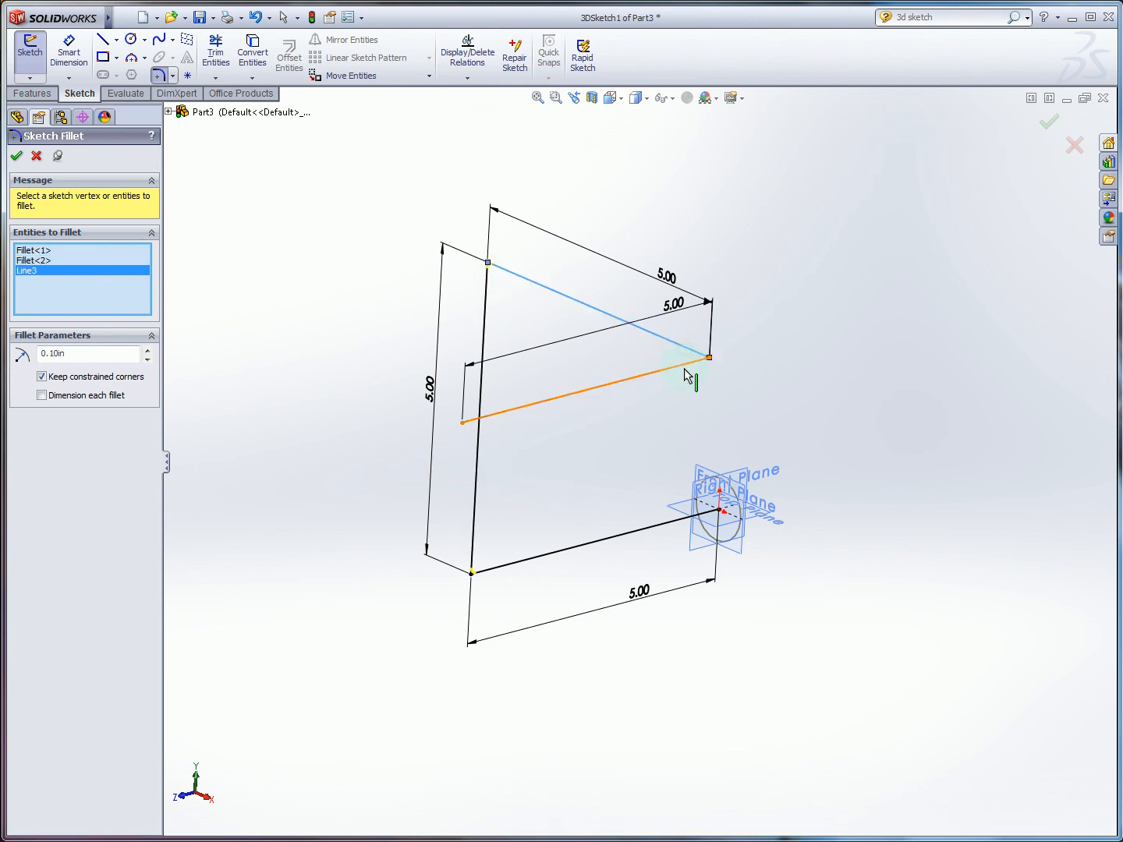
pyautogui.scroll(-9, 461, 235)
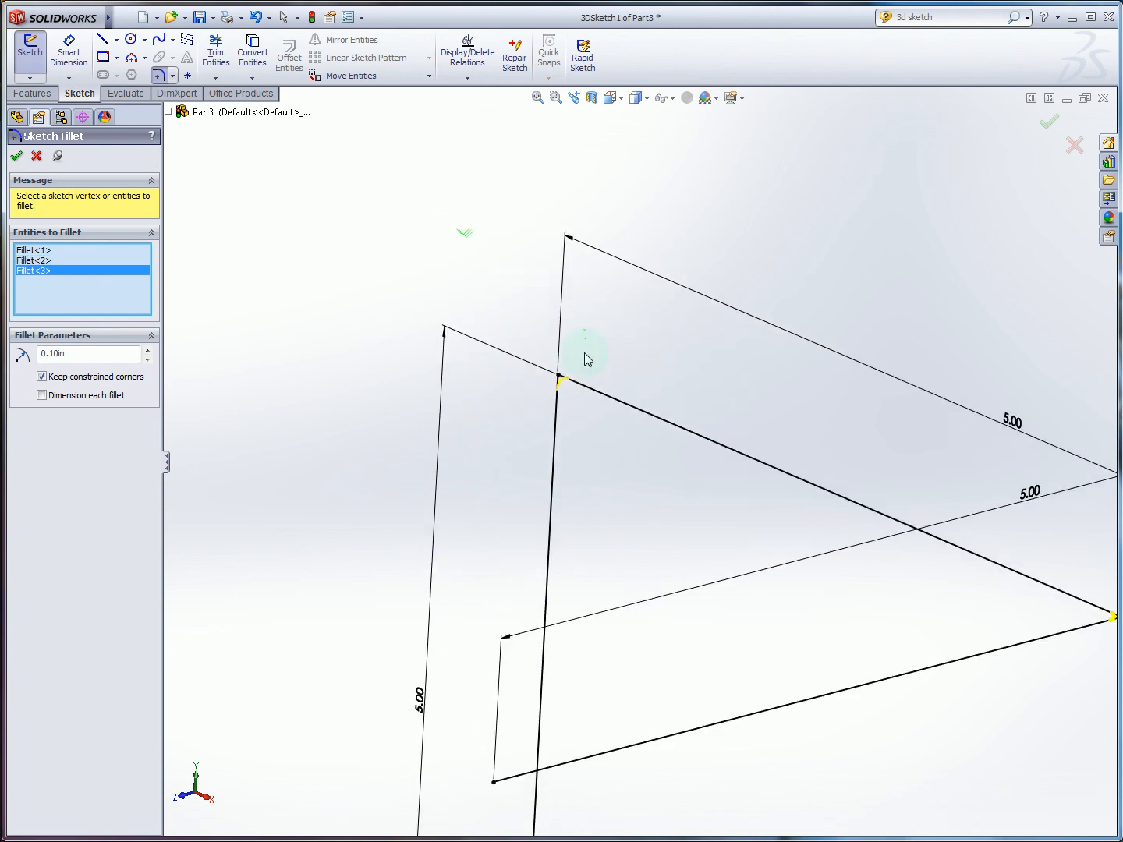
pyautogui.scroll(7, 764, 512)
pyautogui.scroll(3, 763, 512)
pyautogui.scroll(-1, 765, 600)
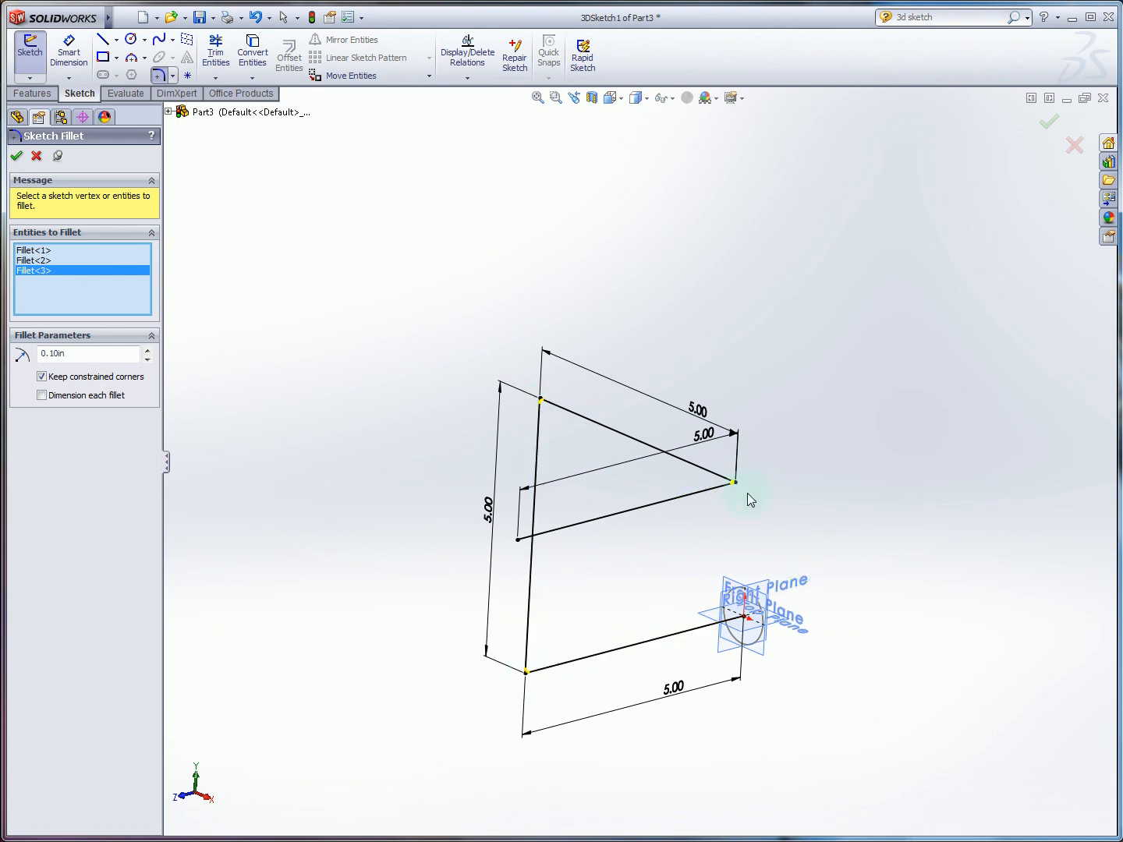
pyautogui.scroll(-8, 511, 675)
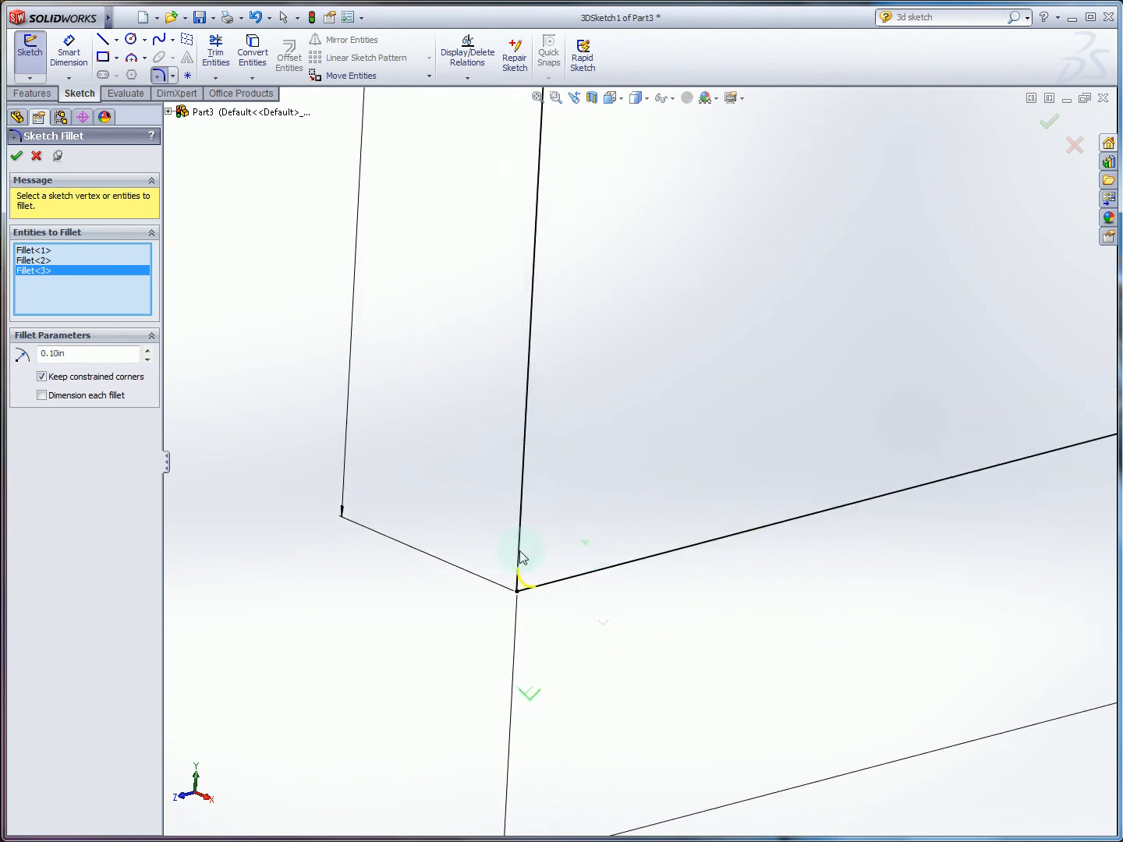
pyautogui.scroll(8, 732, 506)
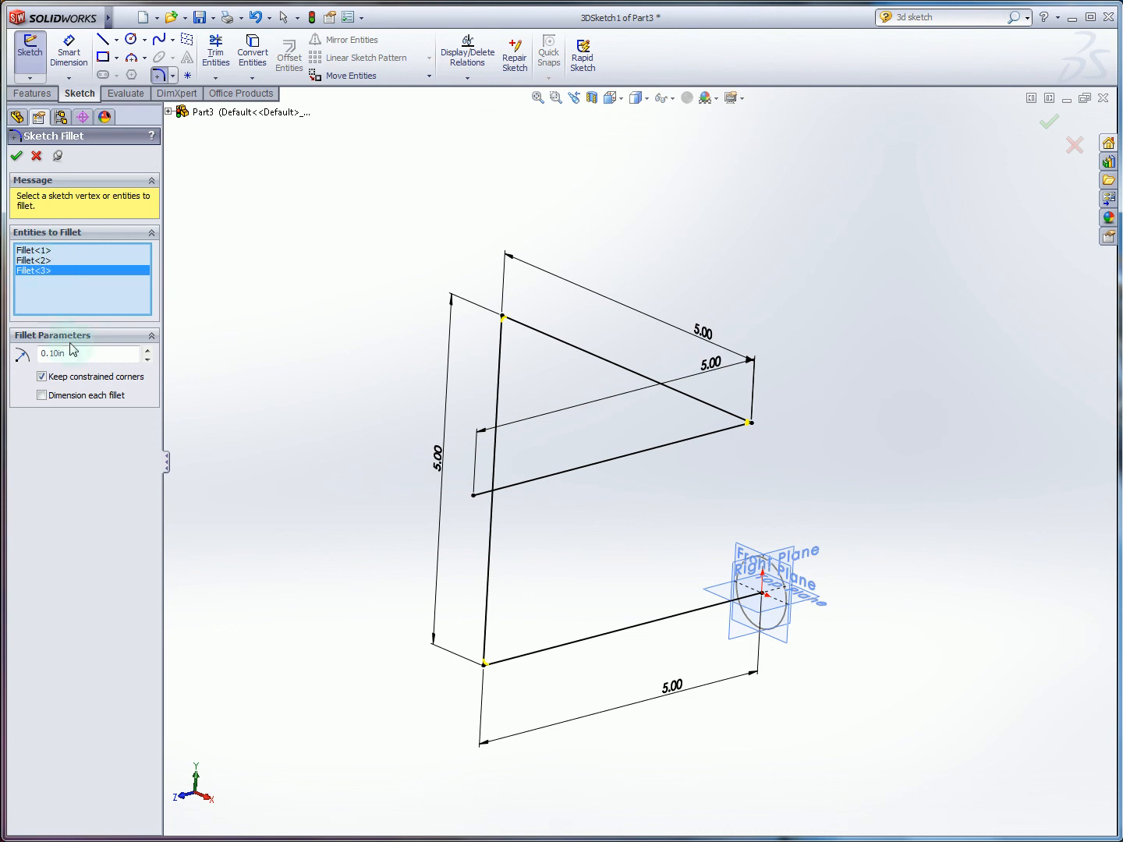
pyautogui.moveTo(94, 356); pyautogui.dragTo(14, 351)
pyautogui.click(17, 156)
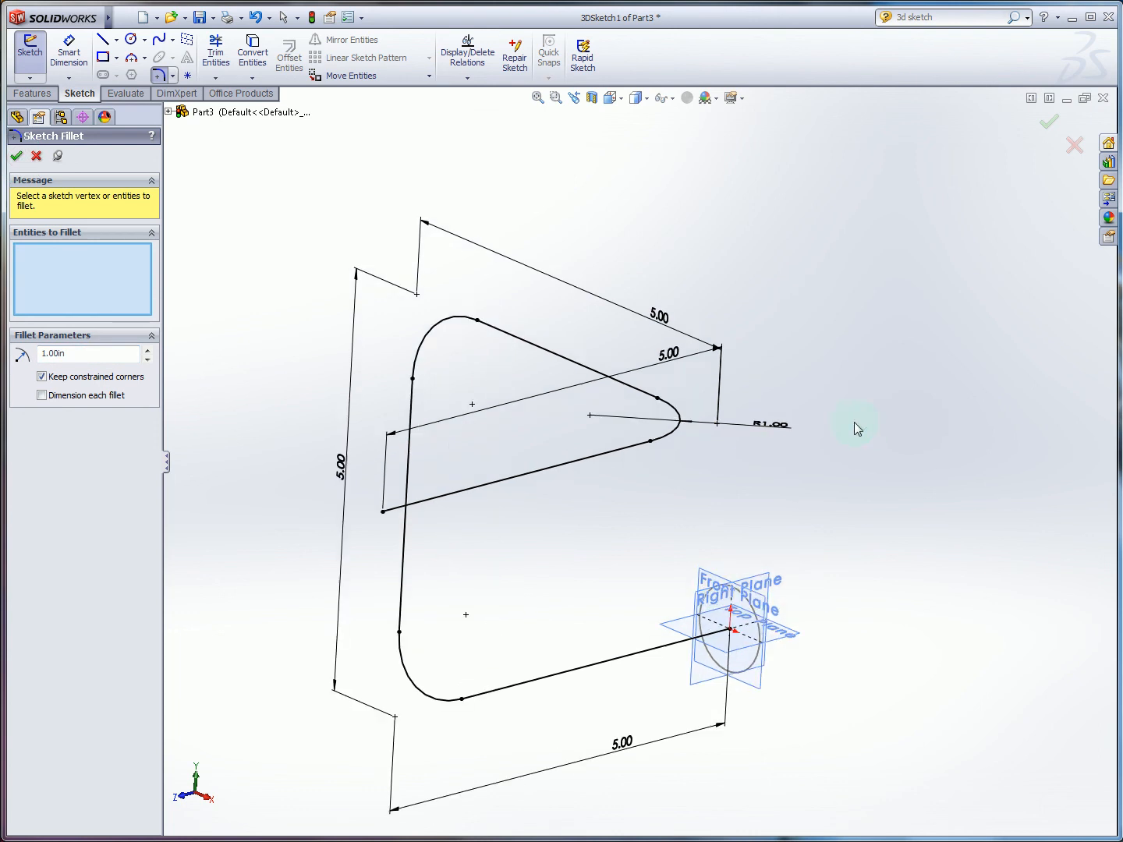
pyautogui.scroll(2, 826, 439)
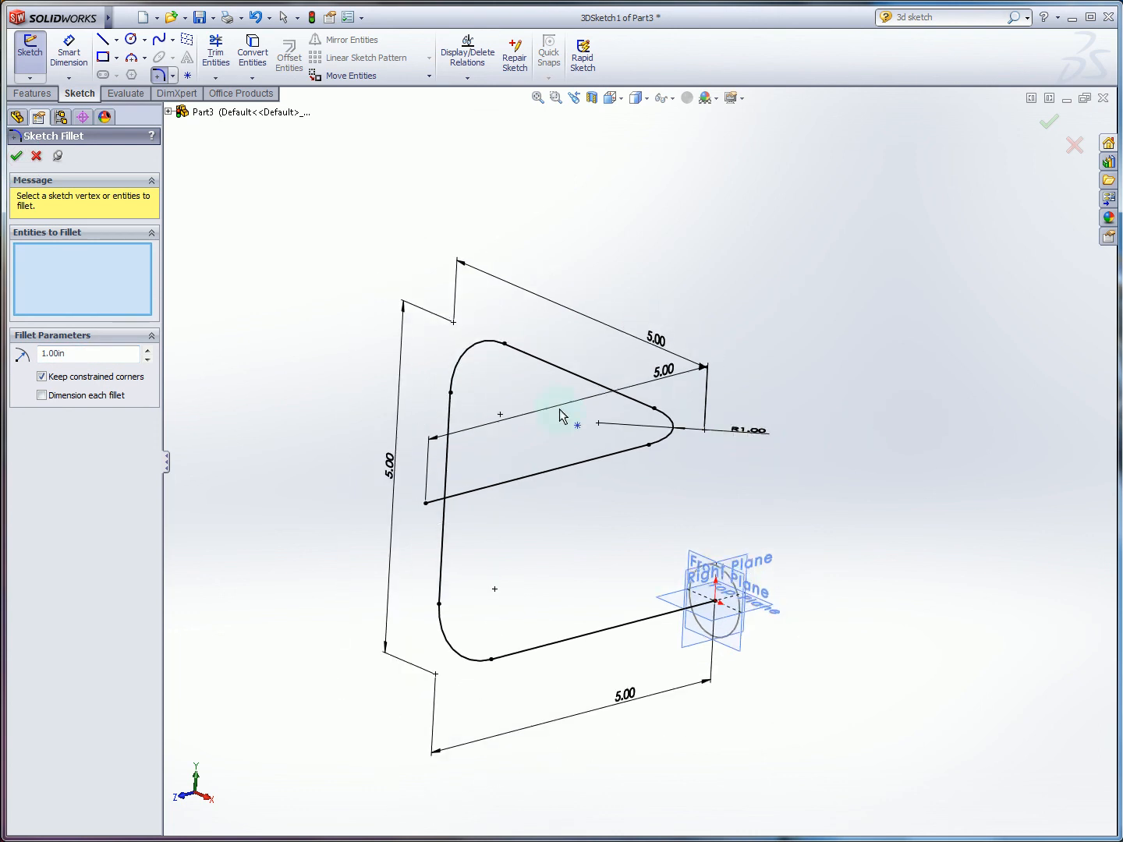
# - Close the Sketch Fillet command and exit the 3D sketch by rebuilding the part
pyautogui.click(1047, 124)
pyautogui.click(30, 47)
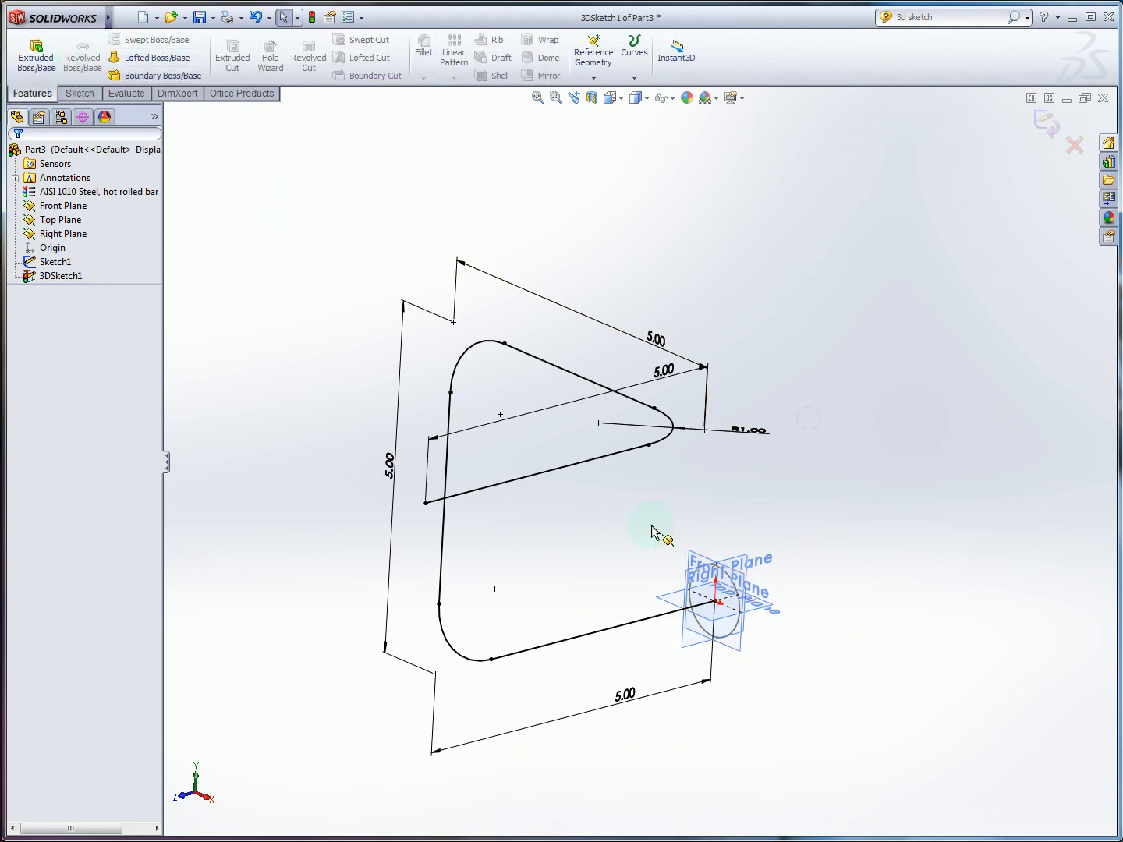
pyautogui.click(312, 17)
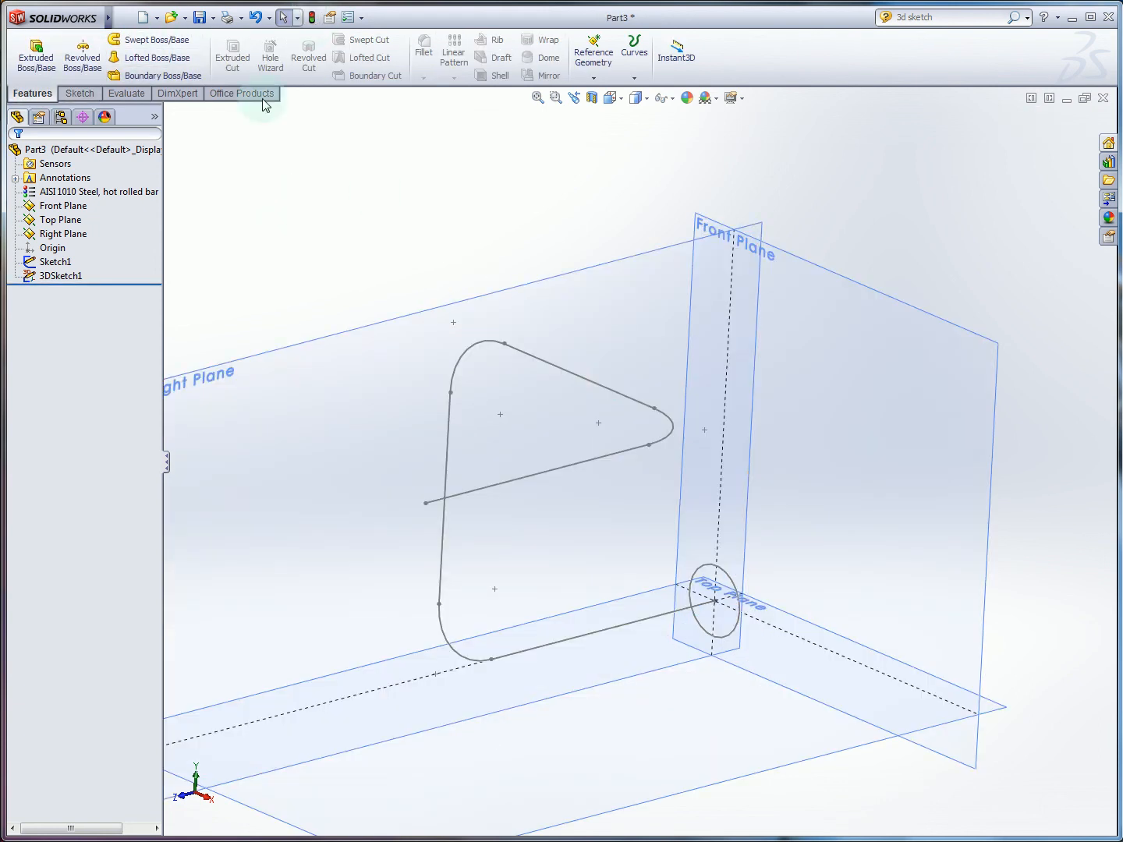
# - Set up a Swept Boss/Base with the circle sketch as the profile and the filleted 3D sketch as the path
pyautogui.scroll(1, 621, 384)
pyautogui.scroll(1, 608, 445)
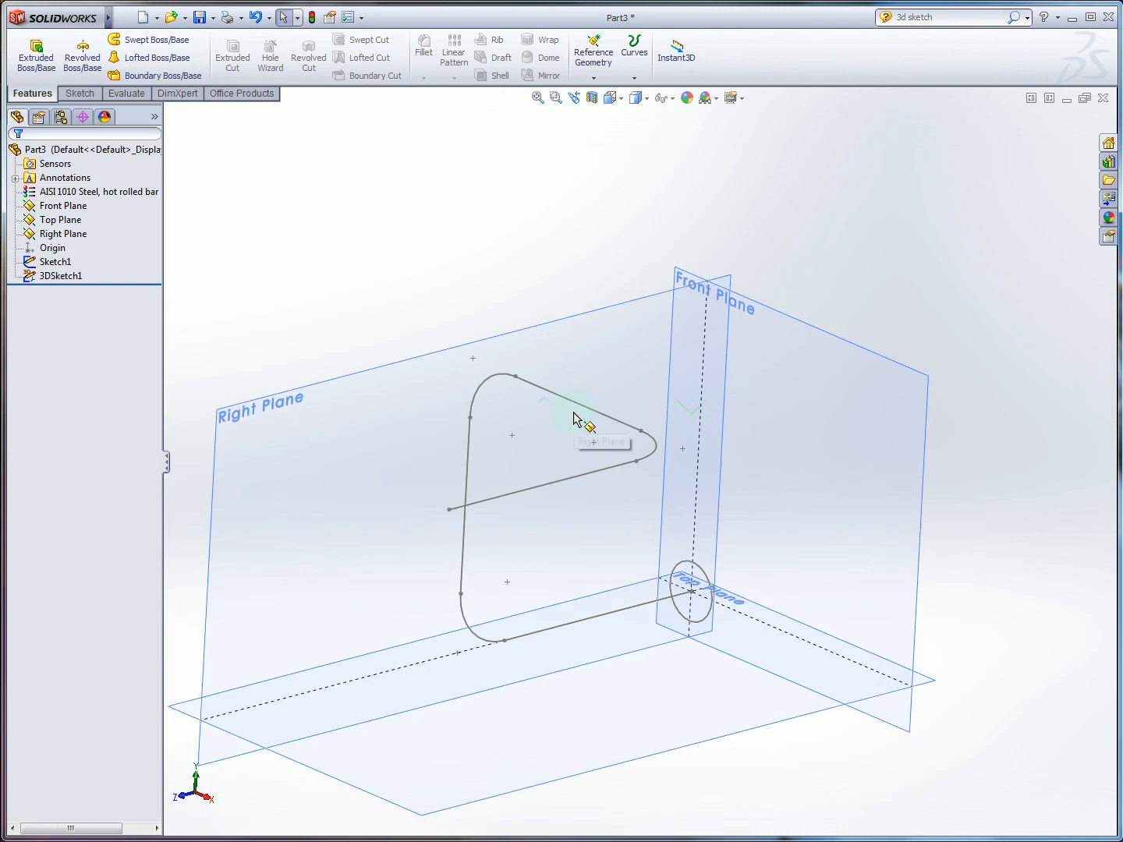
pyautogui.click(710, 585)
pyautogui.click(144, 46)
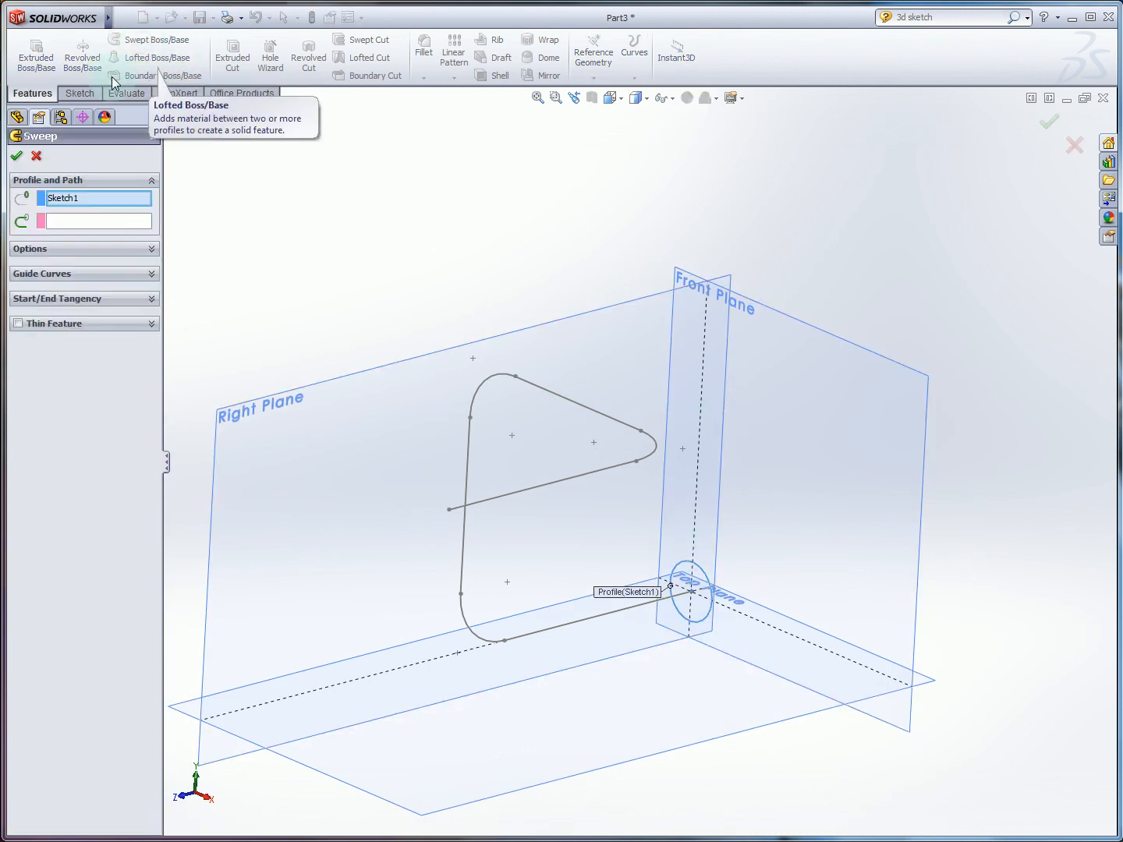
pyautogui.click(84, 222)
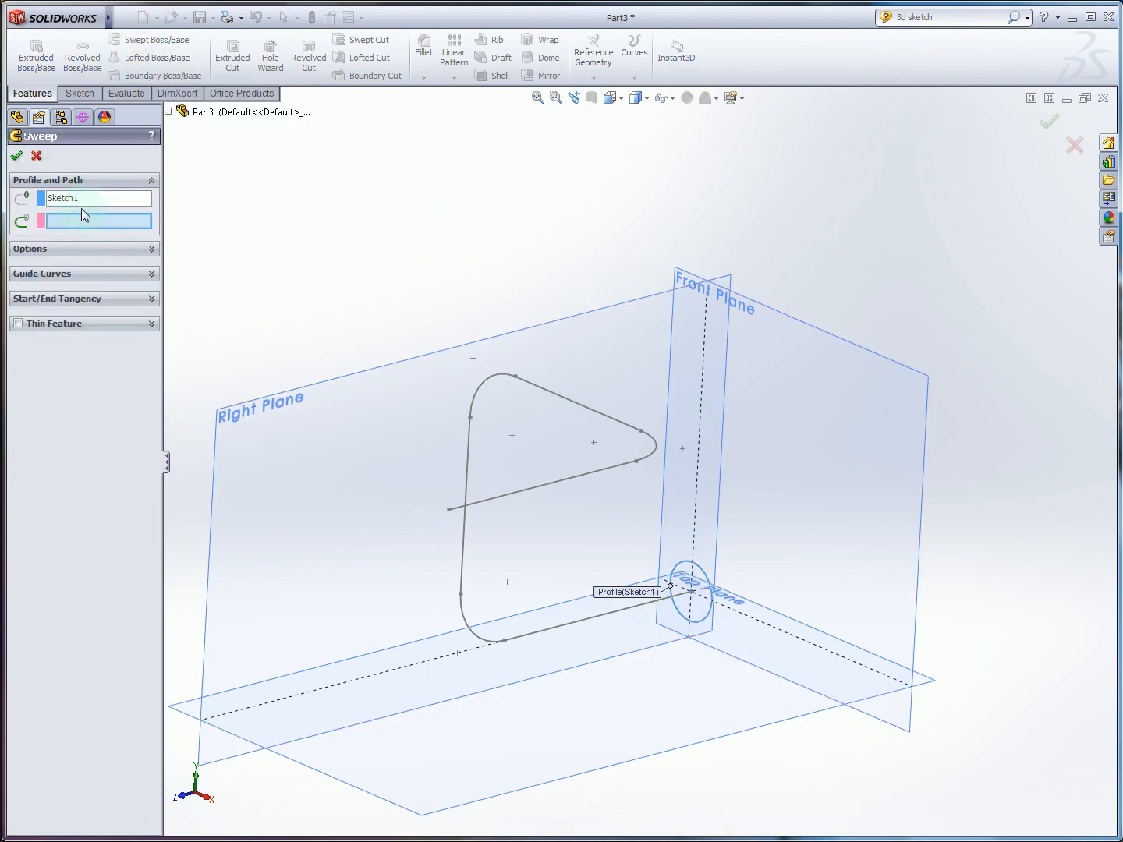
pyautogui.click(629, 606)
pyautogui.moveTo(582, 520); pyautogui.dragTo(565, 517, button='middle')
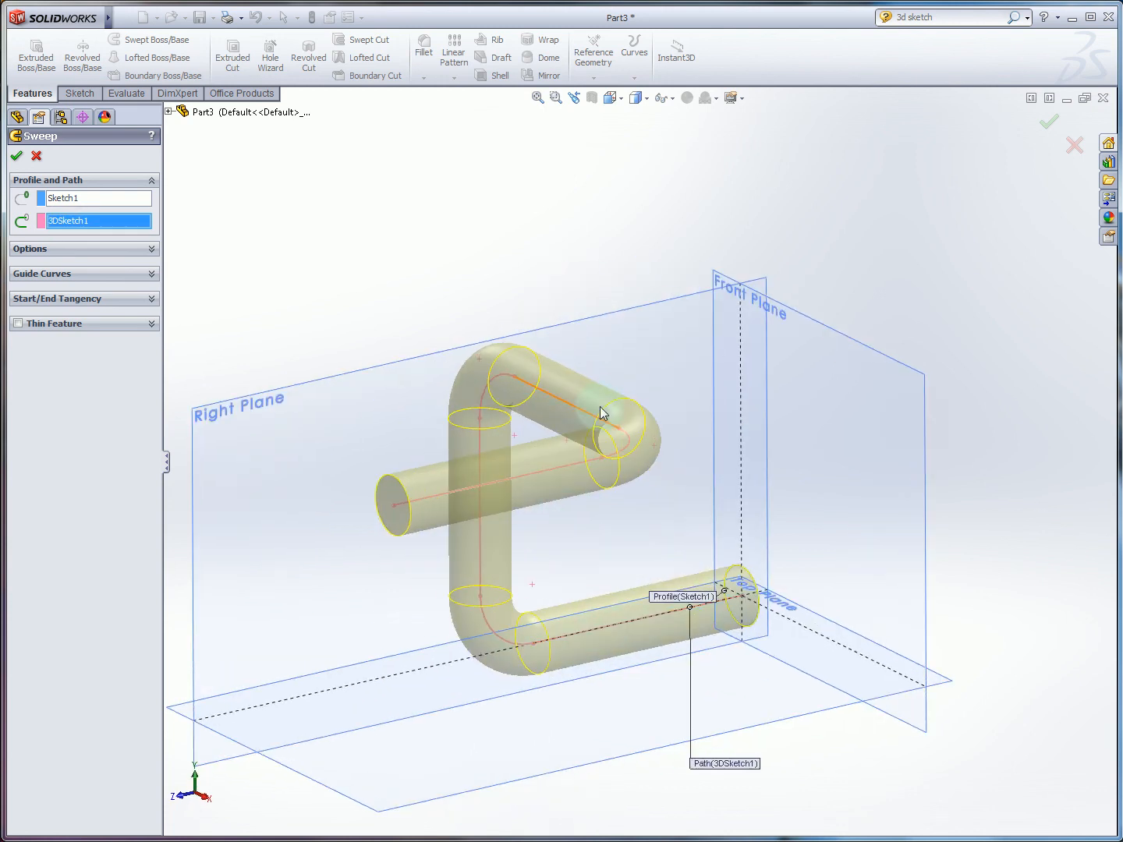
pyautogui.moveTo(474, 499); pyautogui.dragTo(484, 585, button='middle')
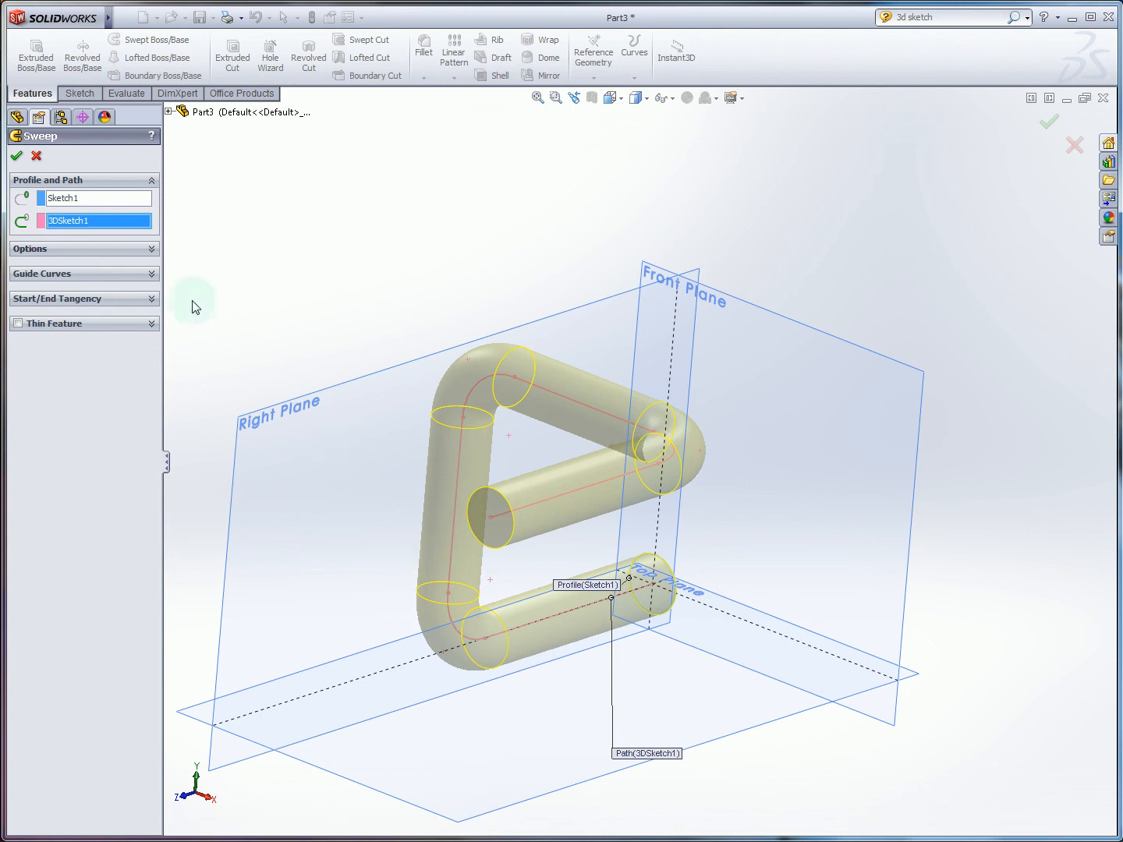
# - Choose Follow Path as the sweep's orientation type with path alignment None, and create the solid bent bar
pyautogui.click(151, 249)
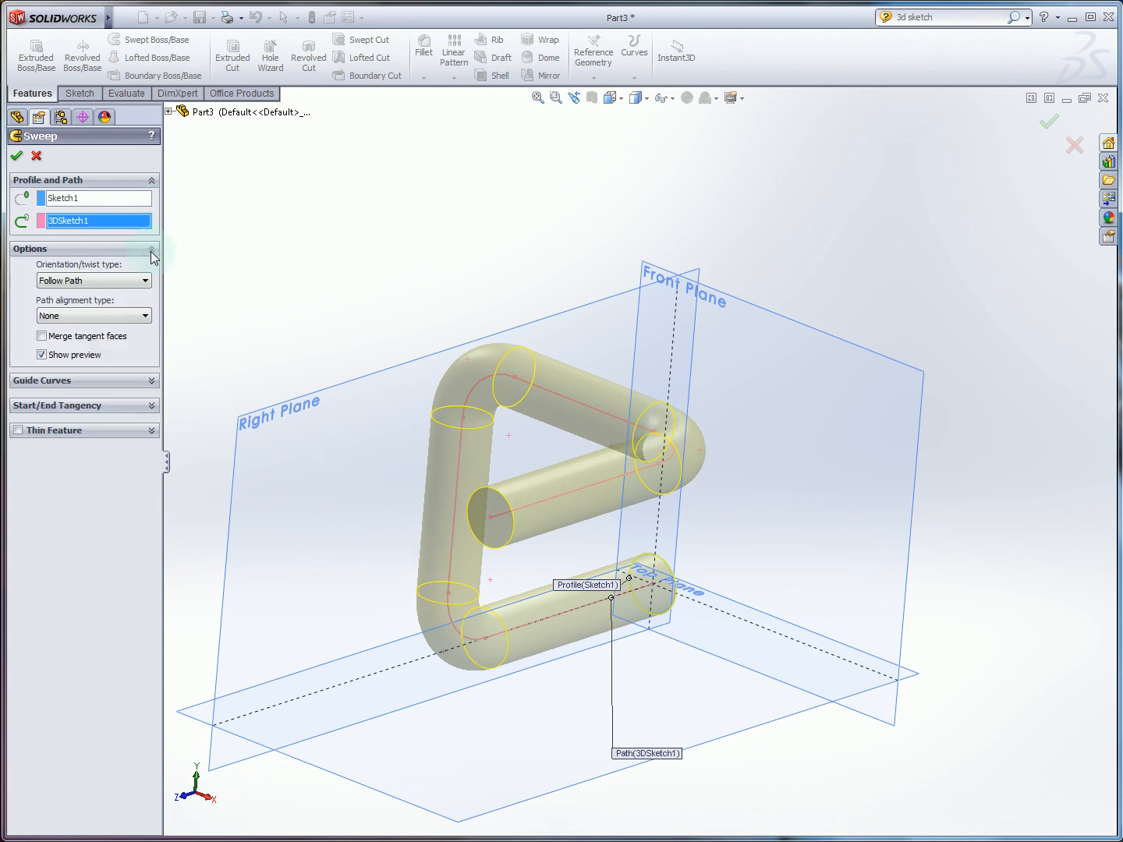
pyautogui.click(145, 281)
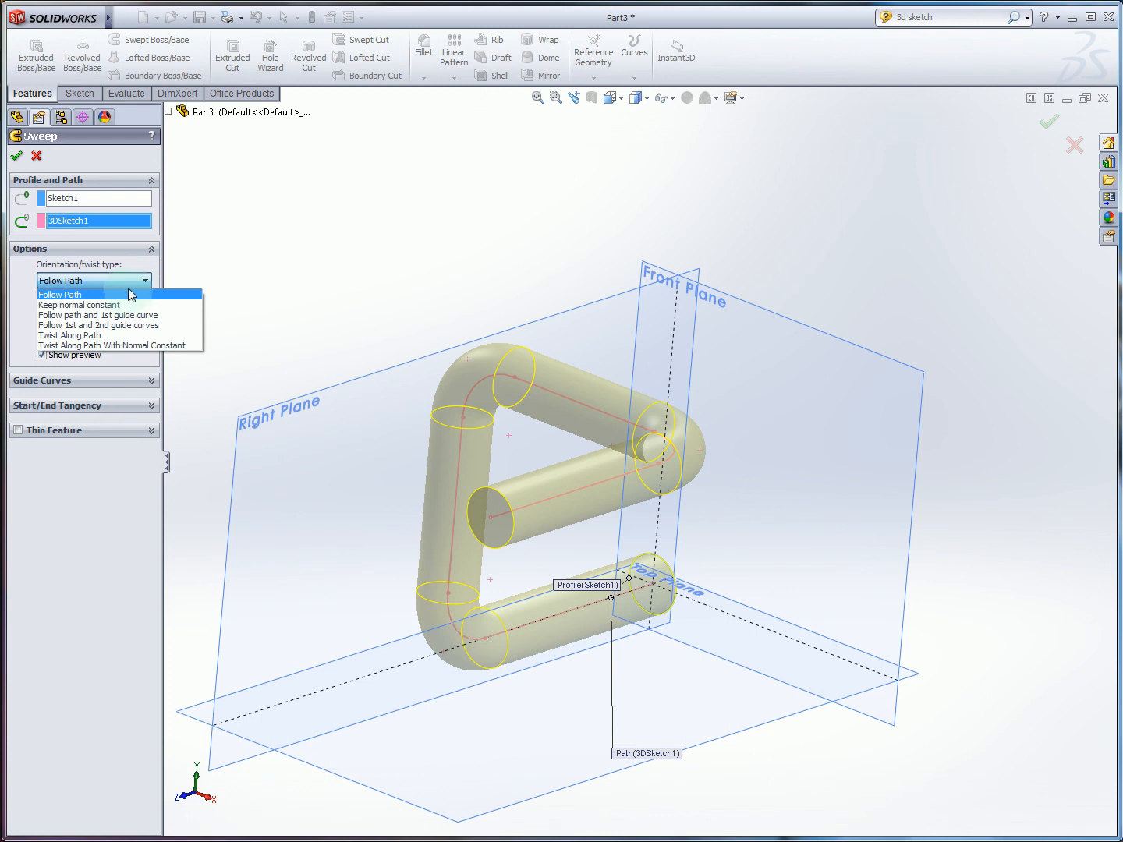
pyautogui.click(130, 294)
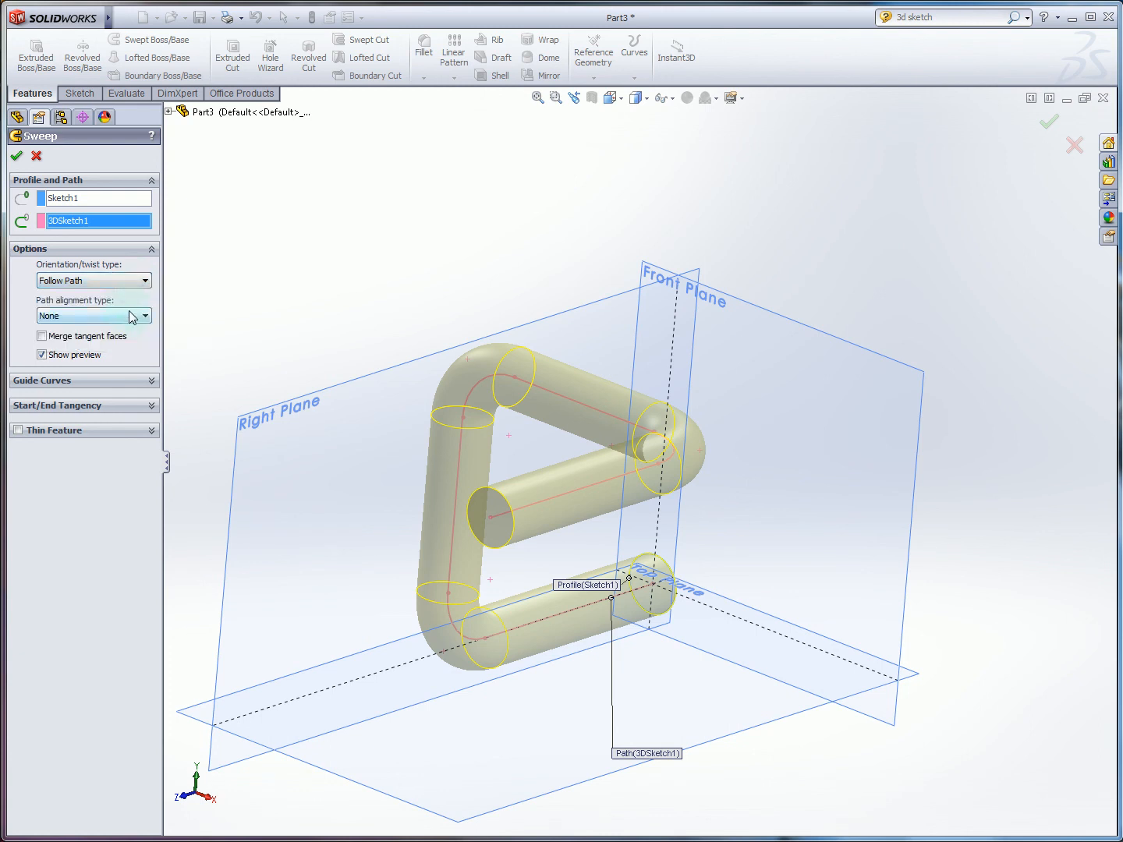
pyautogui.click(133, 317)
pyautogui.click(136, 323)
pyautogui.click(38, 249)
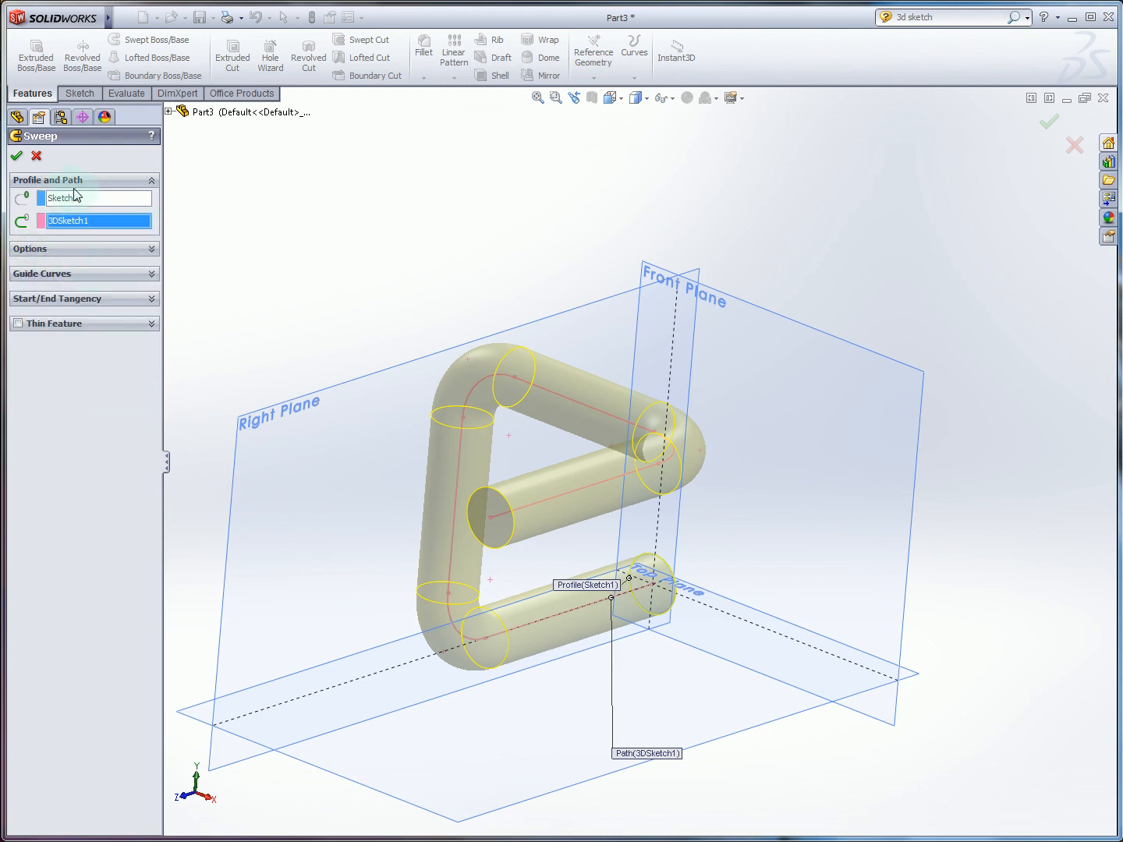
pyautogui.click(16, 156)
pyautogui.moveTo(377, 253); pyautogui.dragTo(579, 305, button='middle')
pyautogui.scroll(-2, 573, 323)
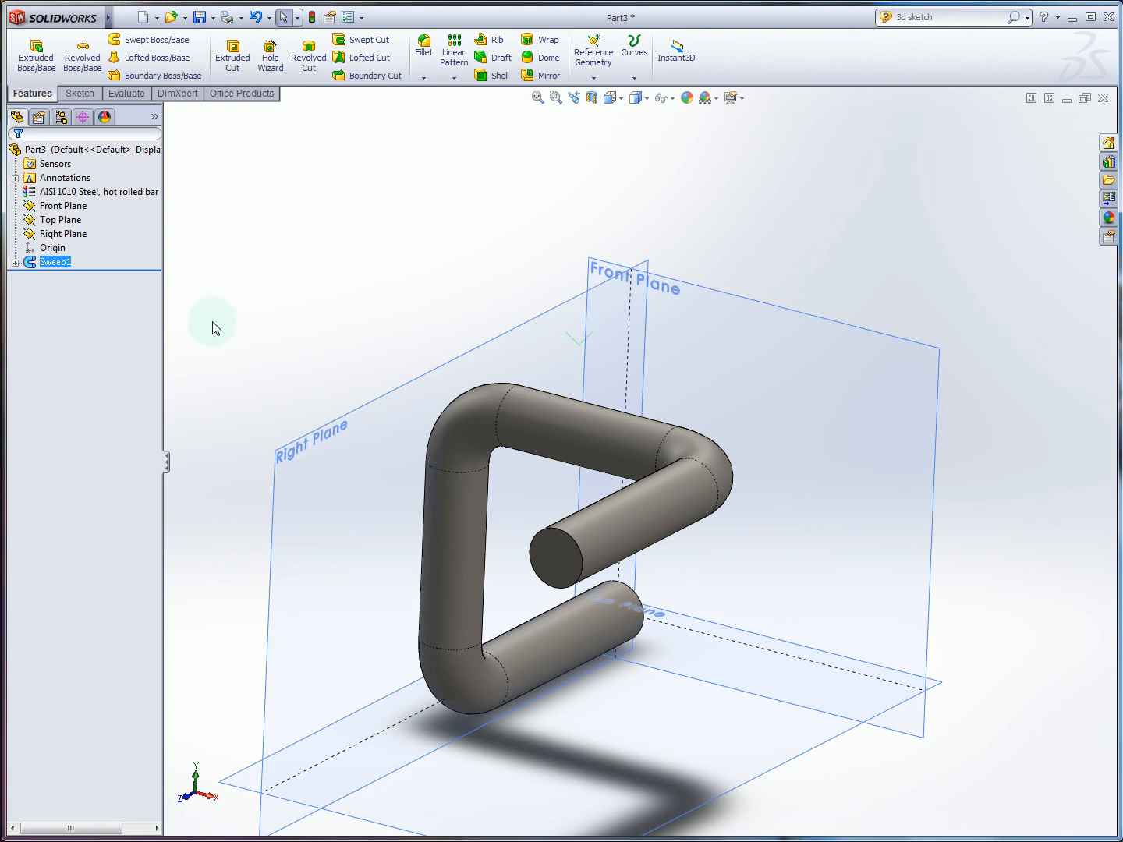